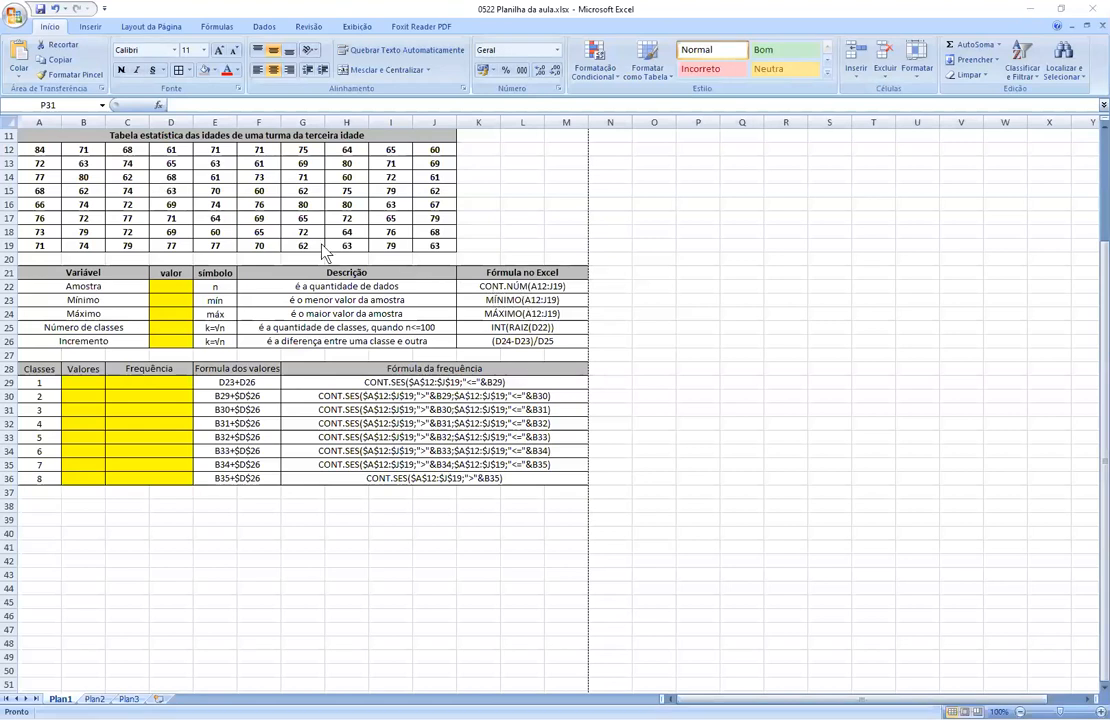
Step: Enter the Amostra formula =CONT.NÚM(A12:J19) in cell D22, reusing the formula text listed in the same row
{"action": "double_click", "coordinate": [509, 287]}
{"action": "left_click_drag", "start_coordinate": [480, 287], "coordinate": [562, 287]}
{"action": "left_click", "coordinate": [172, 286]}
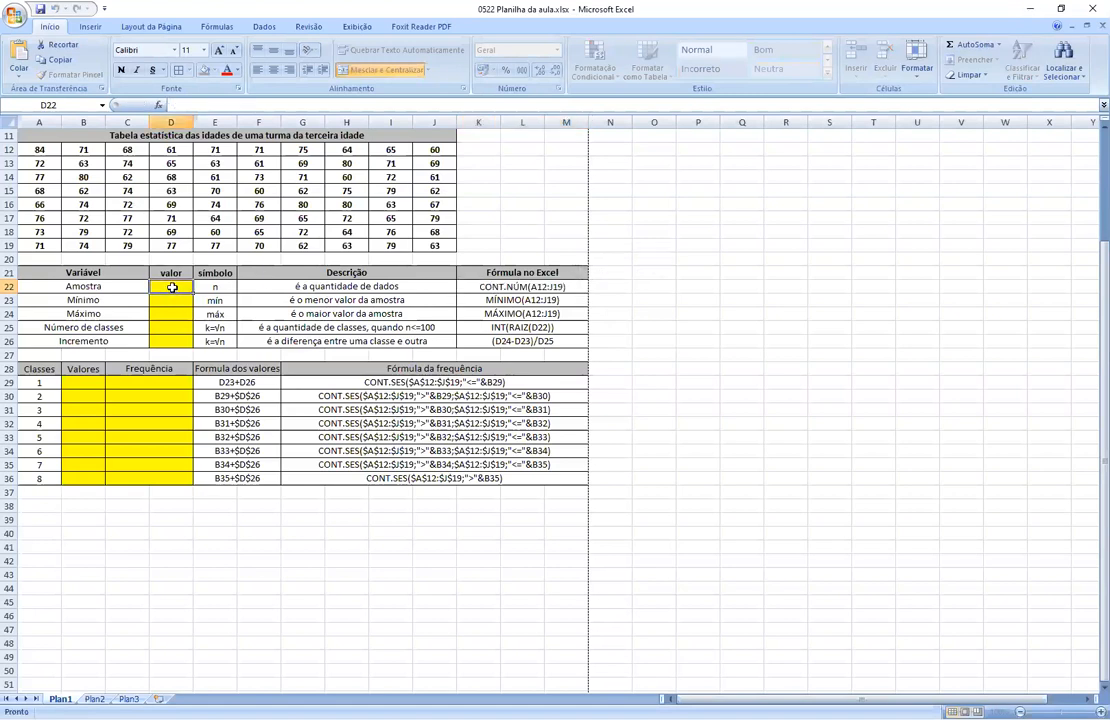
{"action": "type", "text": "="}
{"action": "type", "text": "CONT.NÚM(A12:J19)"}
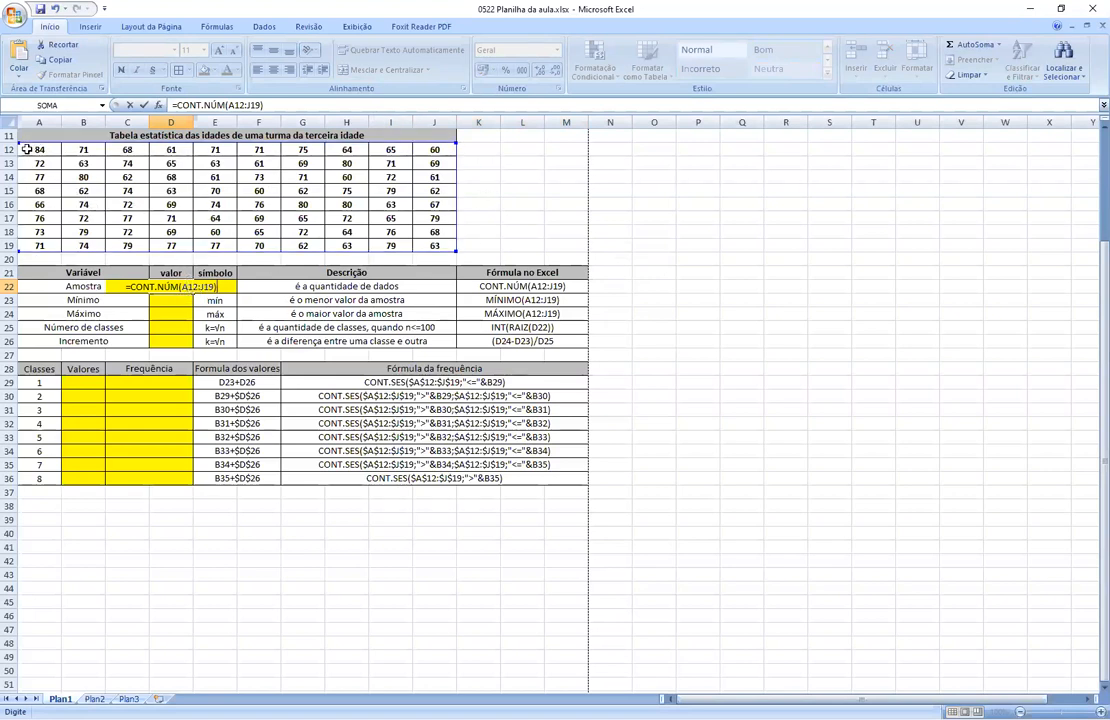
{"action": "key", "text": "Return"}
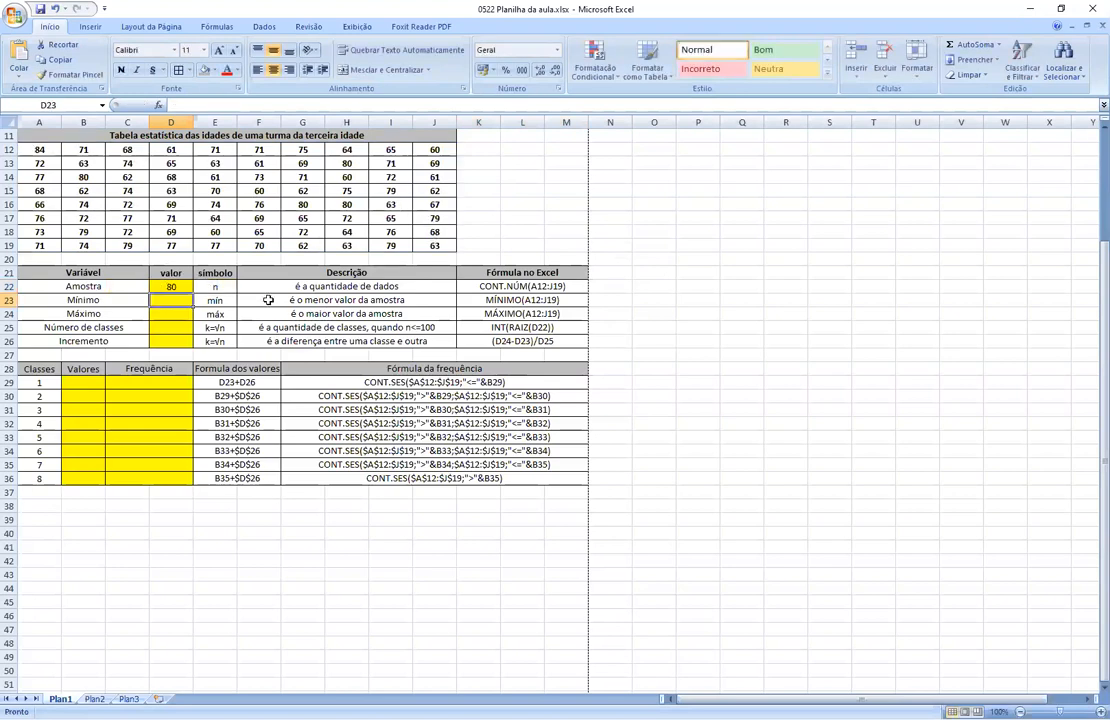
{"action": "left_click", "coordinate": [170, 287]}
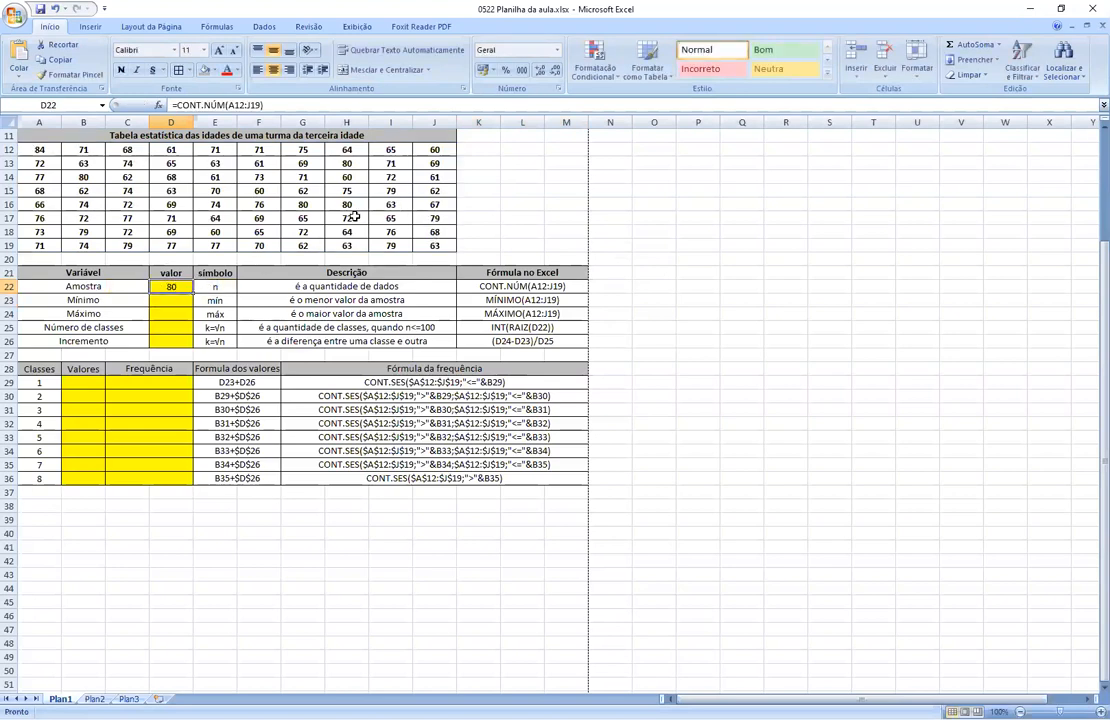
Step: Clear the age in cell H17 to test the sample count, and restore it to 72
{"action": "left_click", "coordinate": [352, 218]}
{"action": "key", "text": "Delete"}
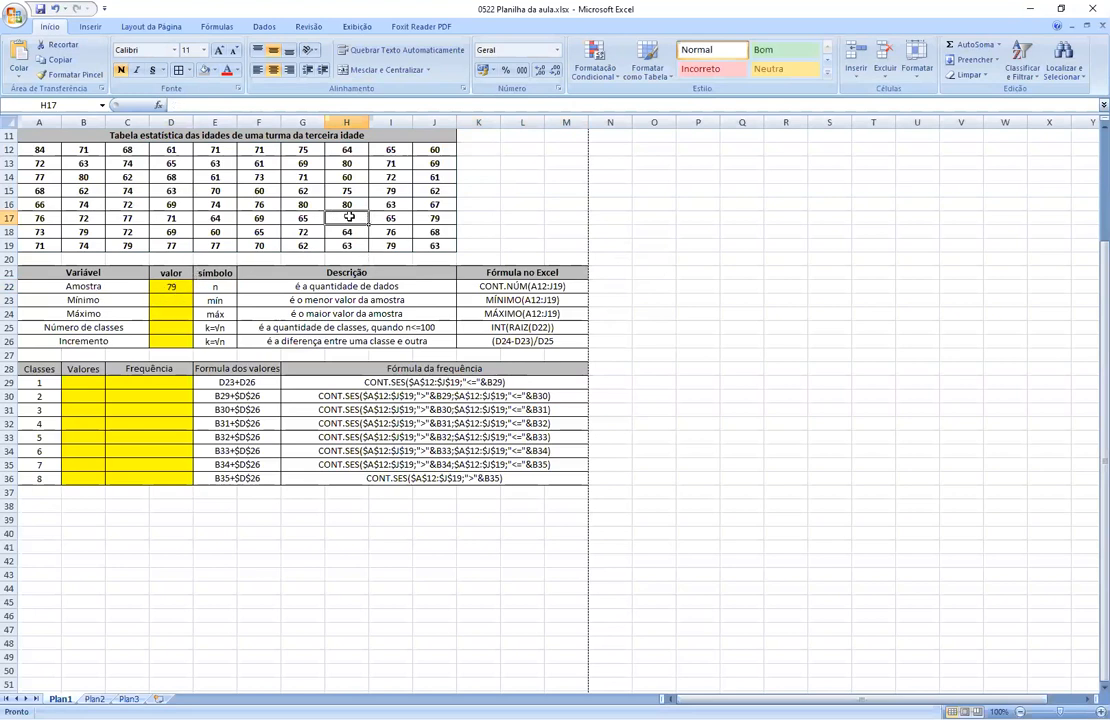
{"action": "type", "text": "80"}
{"action": "key", "text": "Return"}
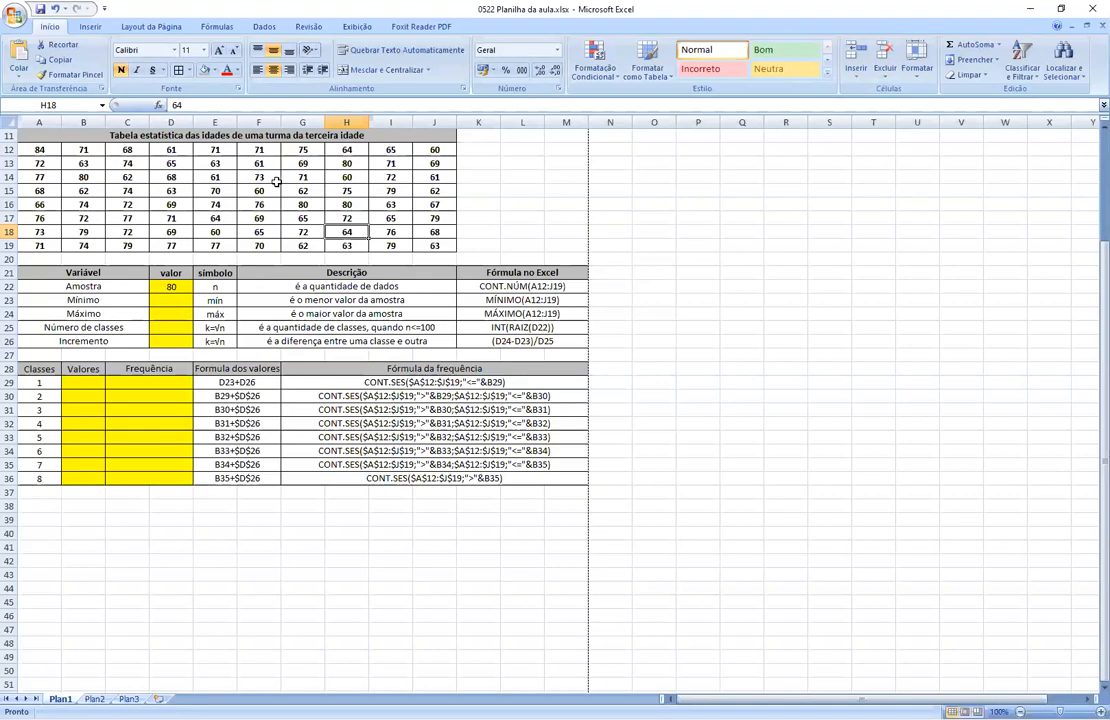
Step: Enter the Mínimo formula =MÍNIMO(A12:J19) in cell D23
{"action": "left_click", "coordinate": [176, 296]}
{"action": "type", "text": "="}
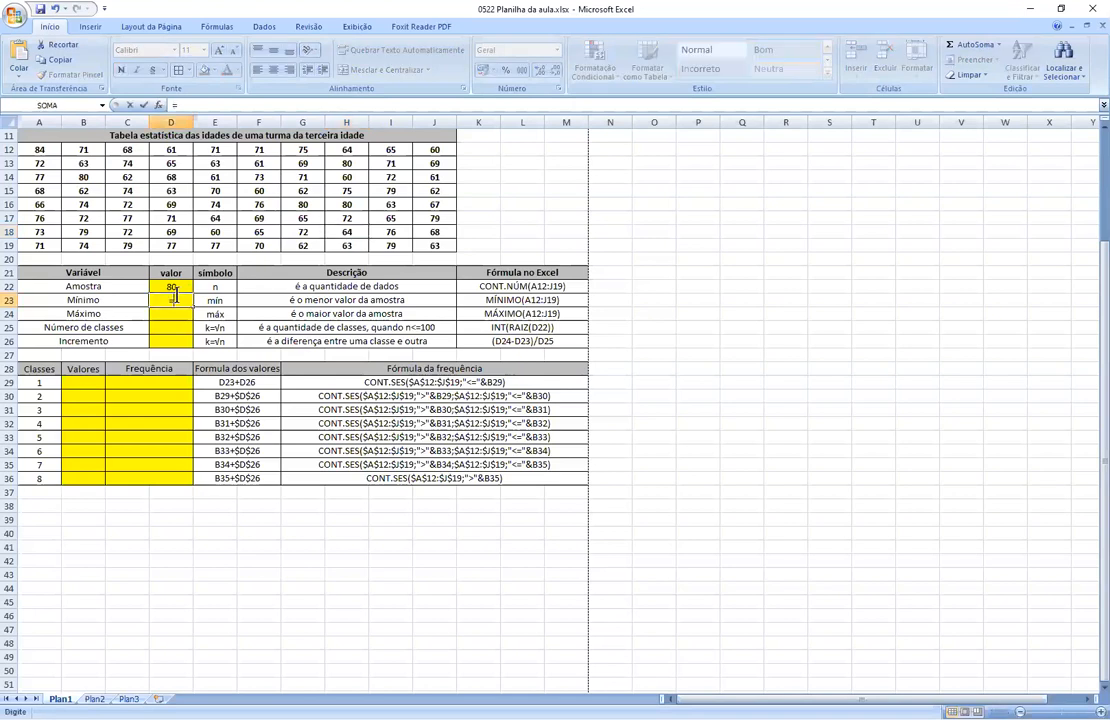
{"action": "type", "text": "minimo("}
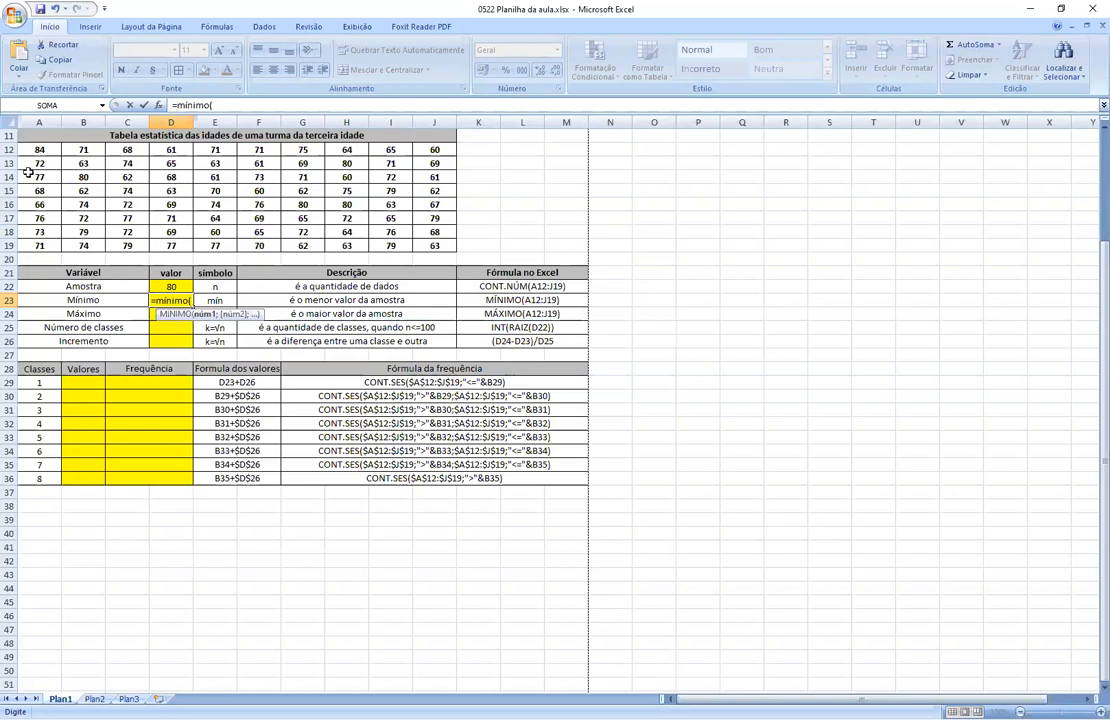
{"action": "left_click_drag", "start_coordinate": [38, 148], "coordinate": [431, 241]}
{"action": "type", "text": ")"}
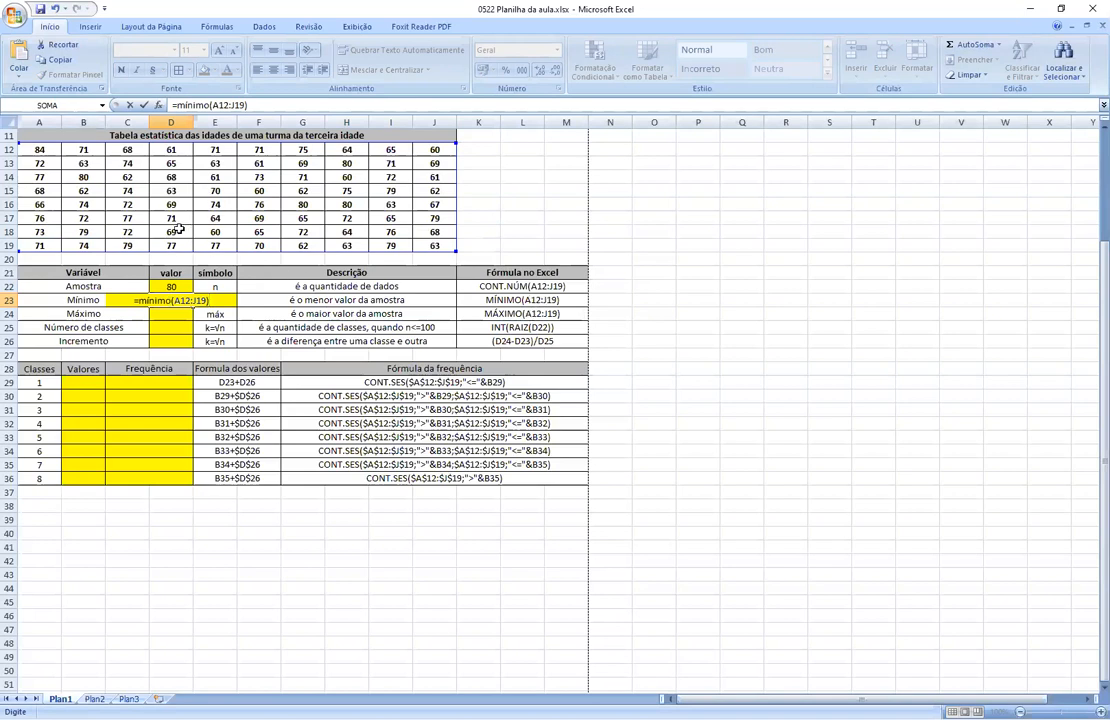
{"action": "key", "text": "Return"}
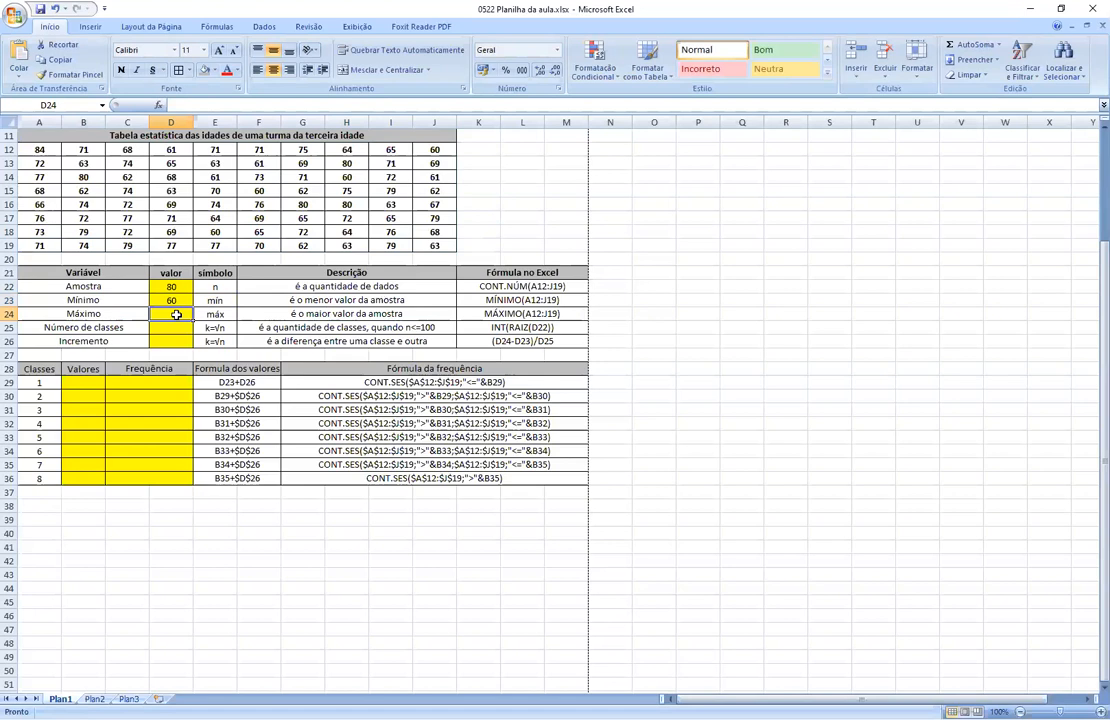
Step: Enter the Máximo formula =MÁXIMO(A12:J19) in cell D24
{"action": "type", "text": "=ma"}
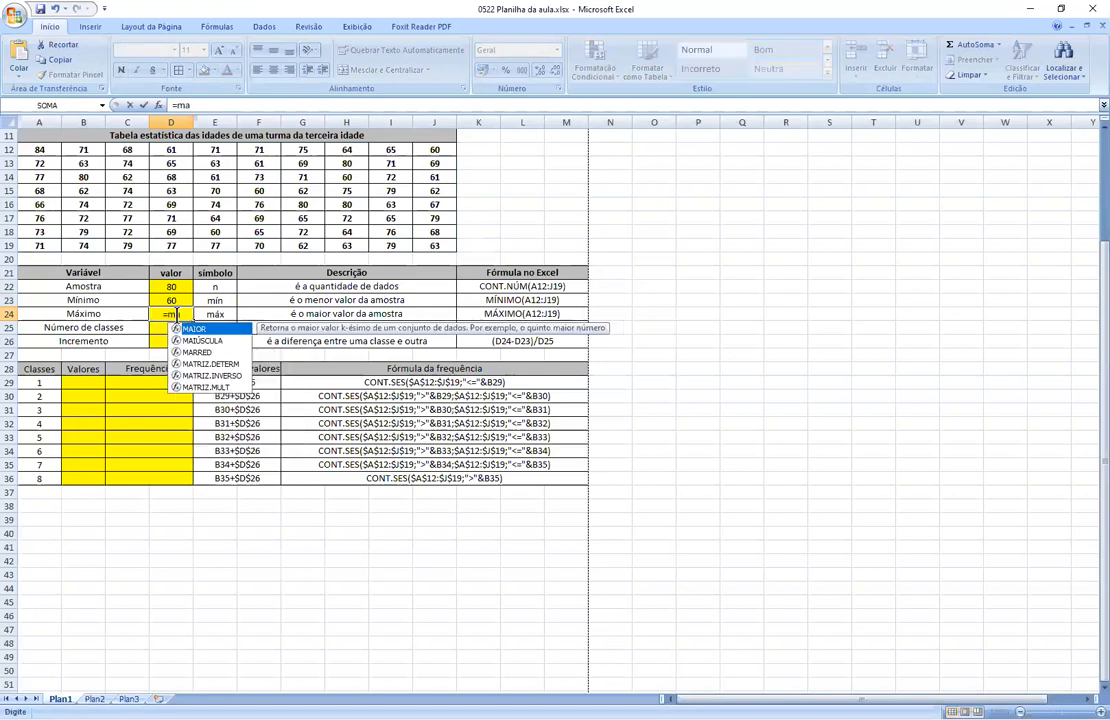
{"action": "key", "text": "BackSpace"}
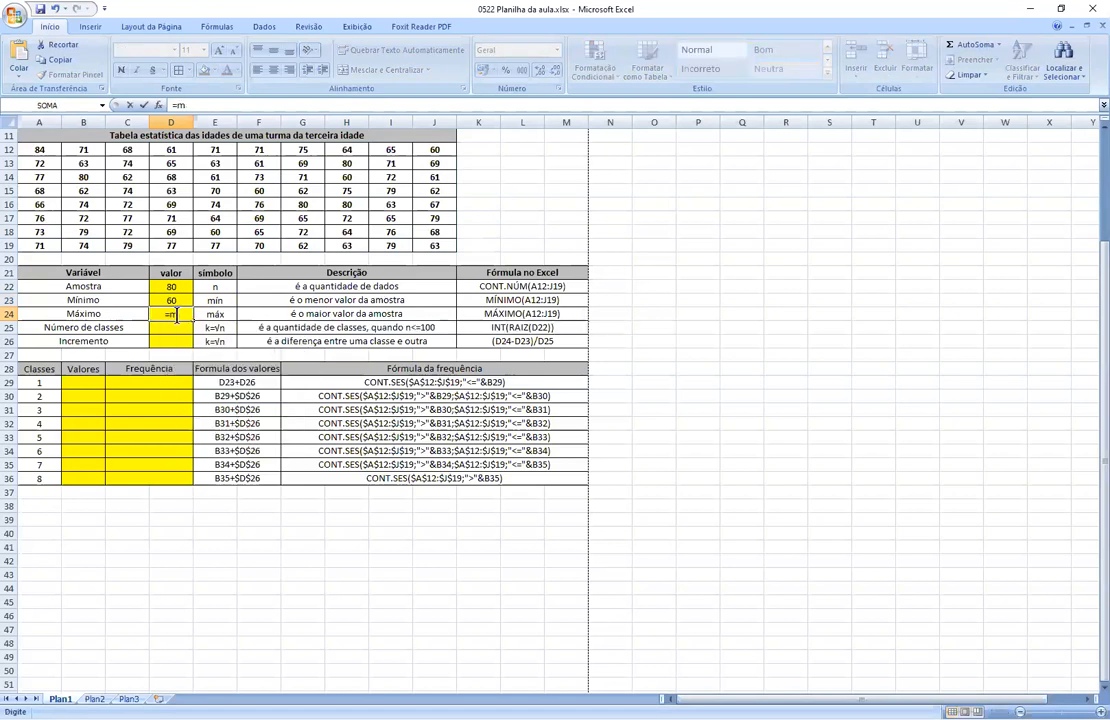
{"action": "type", "text": "áximo("}
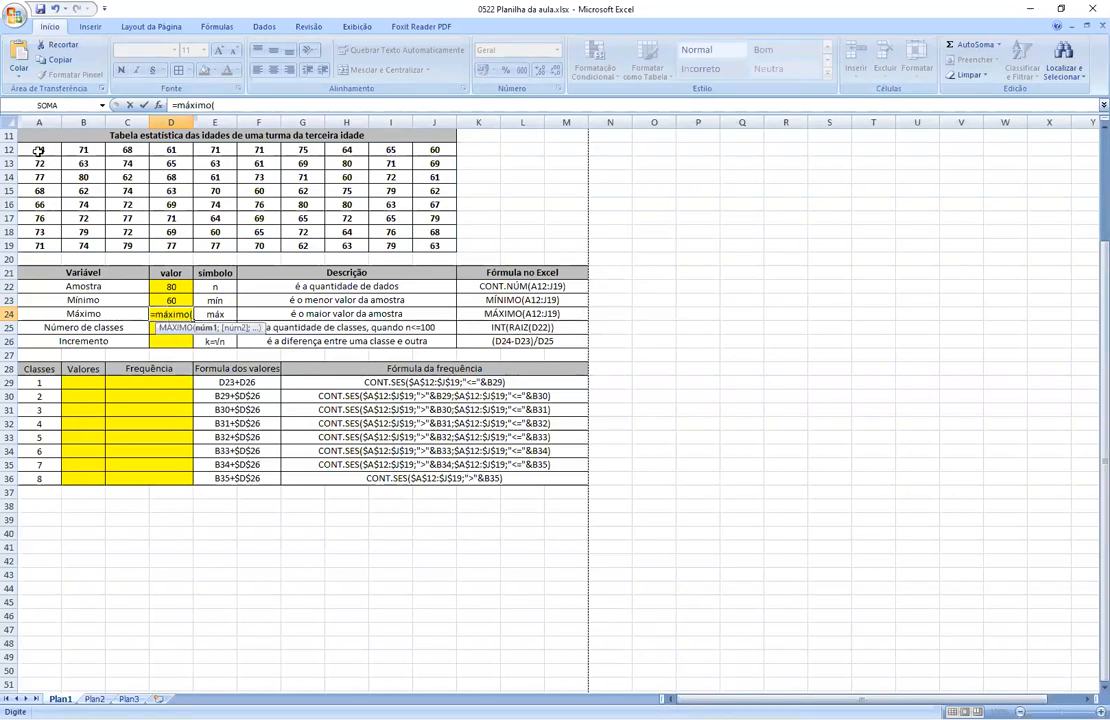
{"action": "left_click_drag", "start_coordinate": [38, 150], "coordinate": [428, 246]}
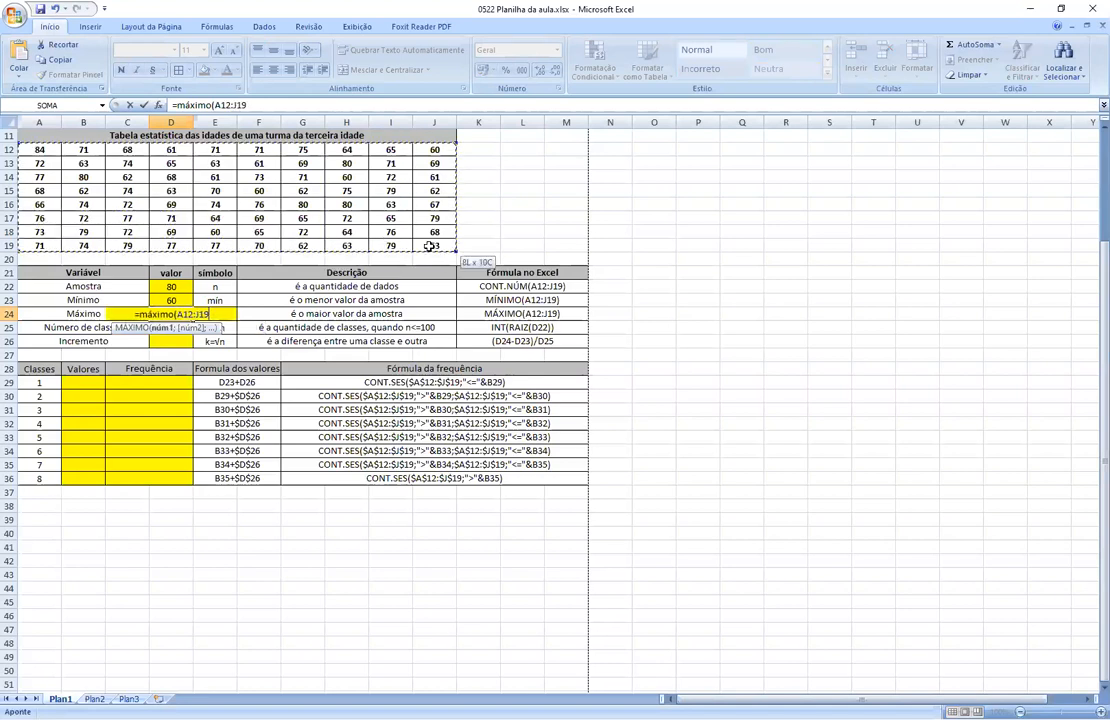
{"action": "key", "text": "Return"}
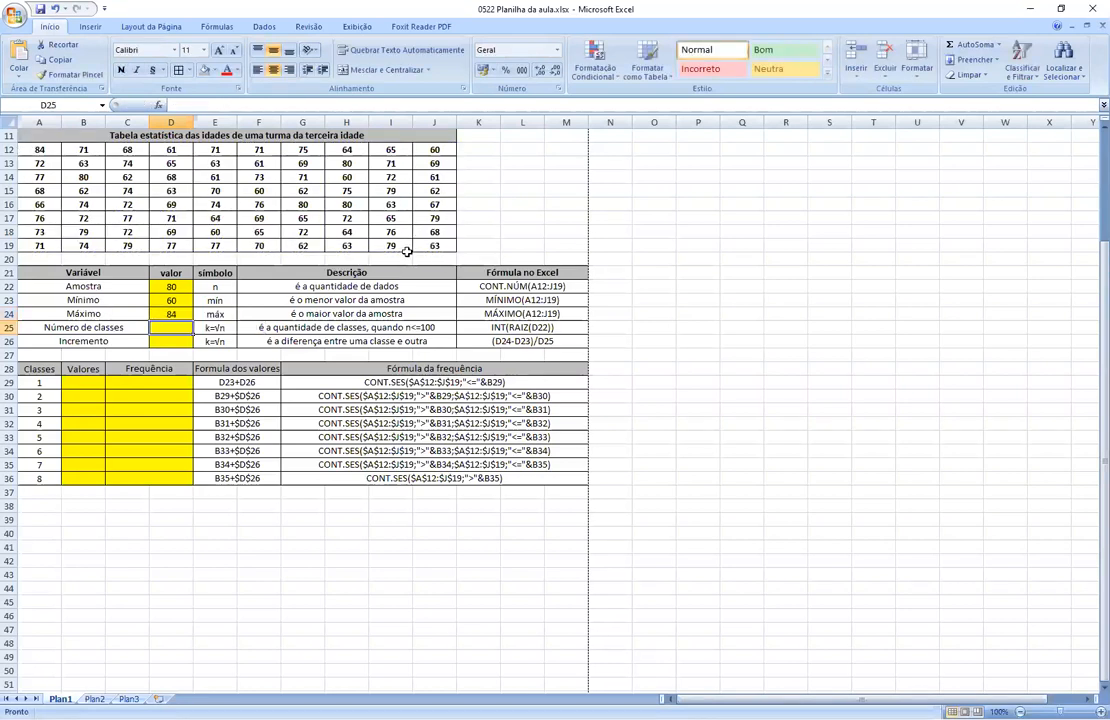
{"action": "left_click", "coordinate": [178, 300]}
{"action": "left_click", "coordinate": [184, 314]}
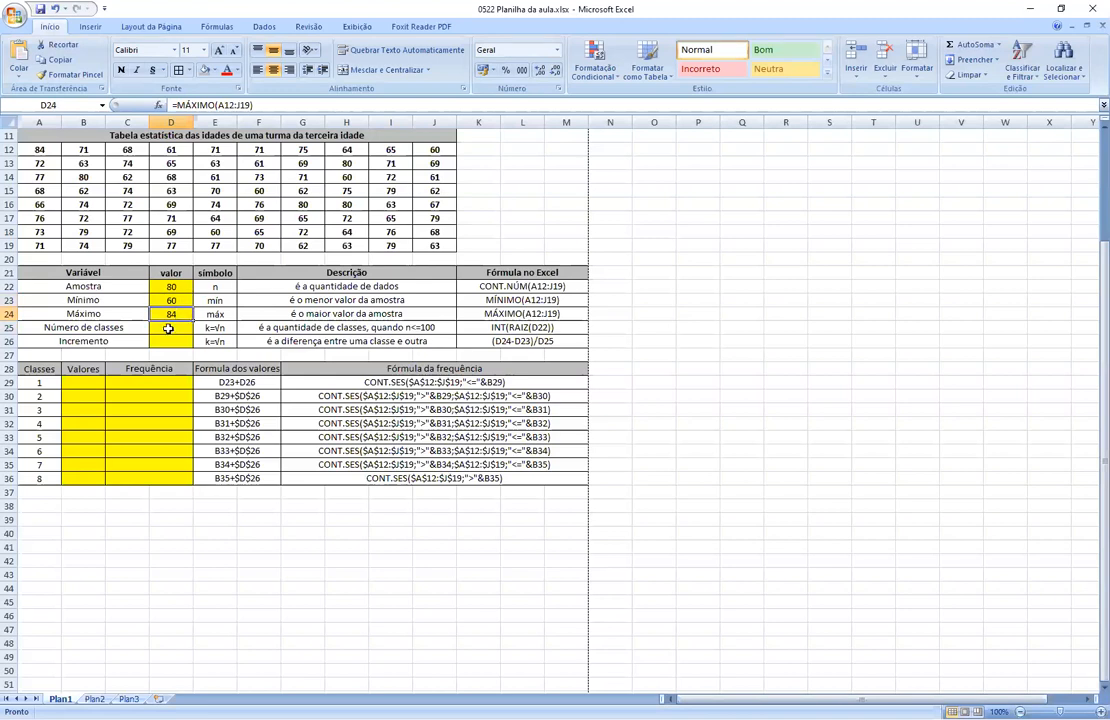
Step: Calculate the Número de classes in cell D25 with the formula =INT(RAIZ(D22))
{"action": "left_click", "coordinate": [168, 328]}
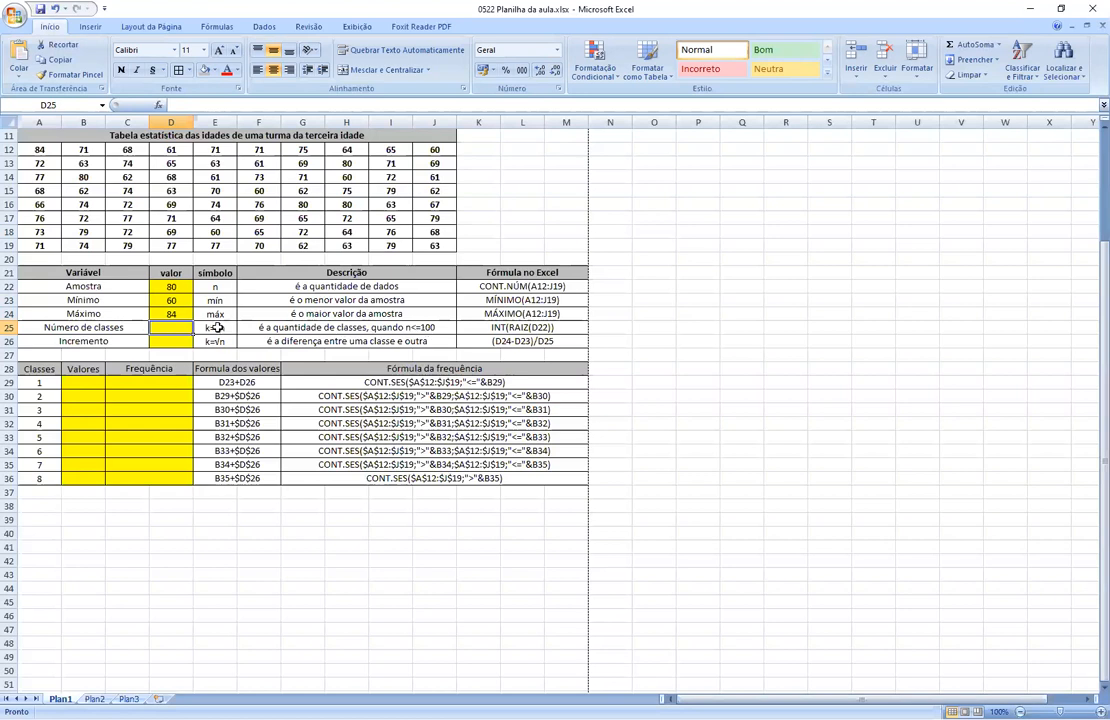
{"action": "type", "text": "="}
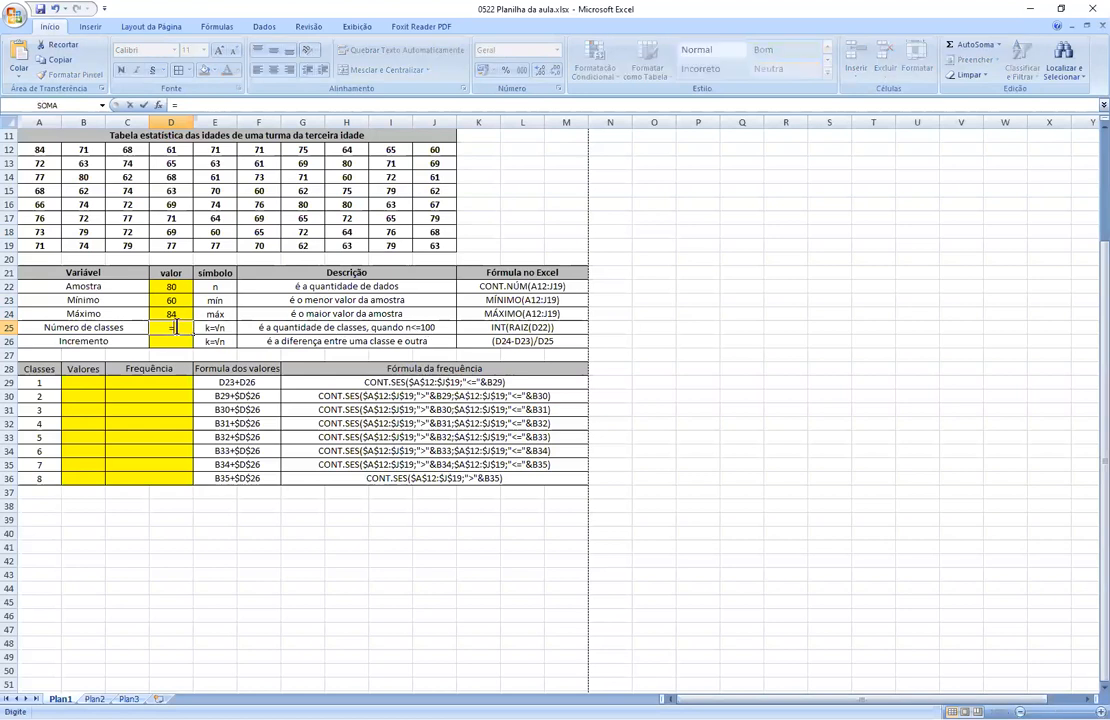
{"action": "type", "text": "ra"}
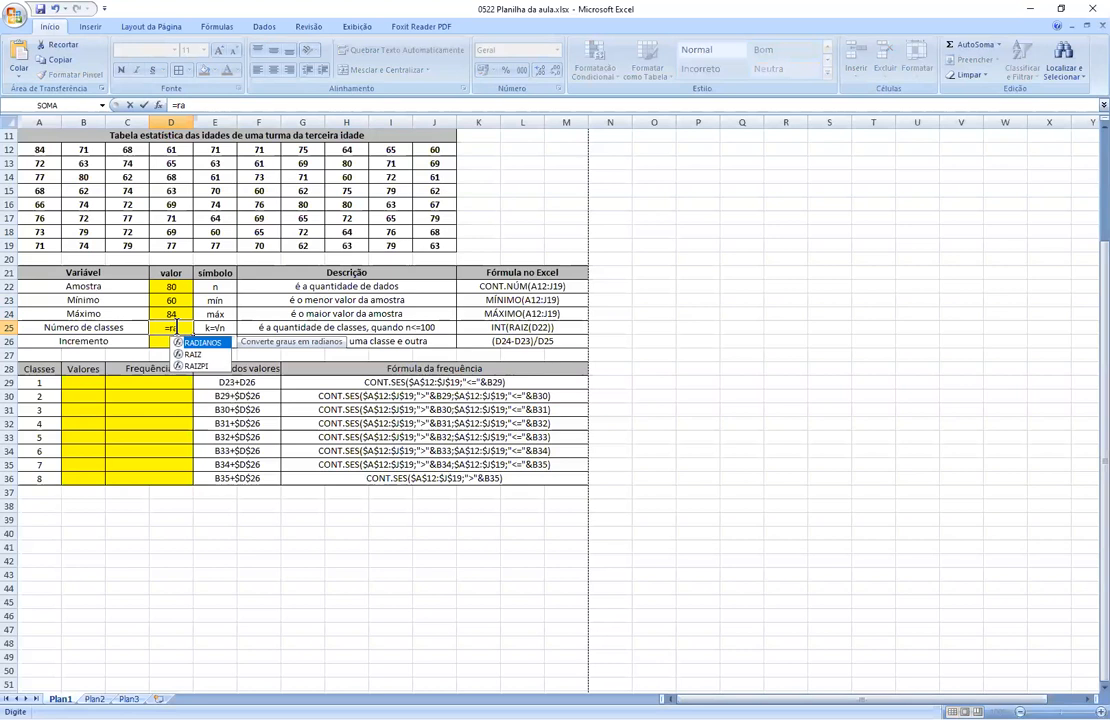
{"action": "key", "text": "BackSpace"}
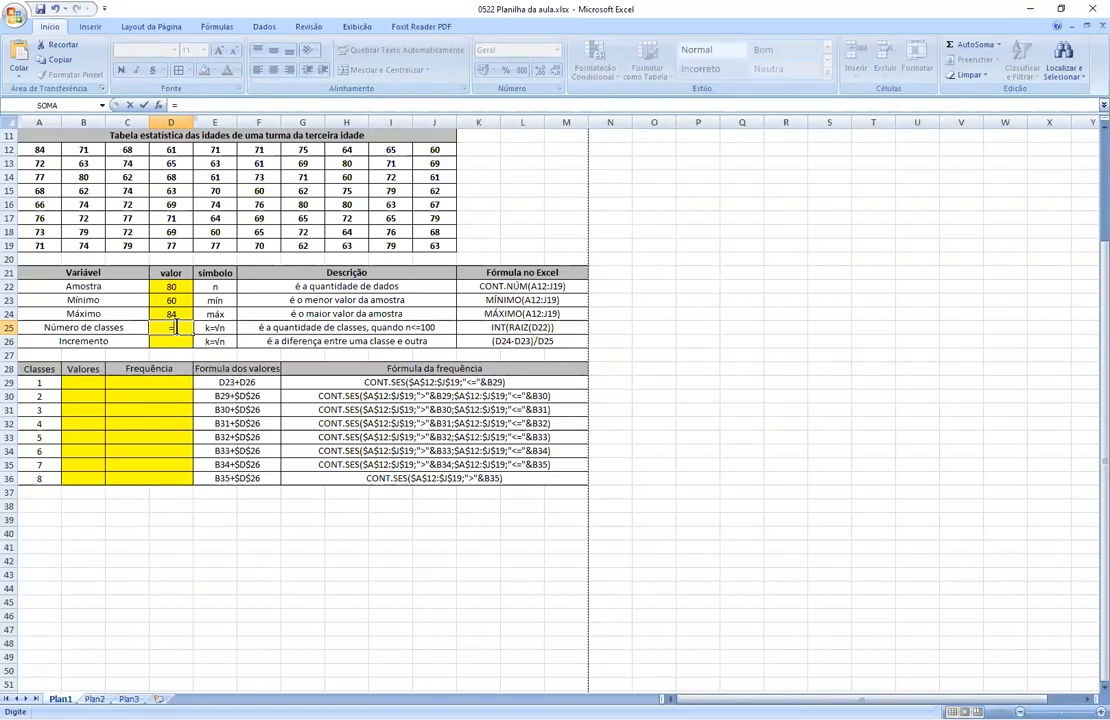
{"action": "type", "text": "int"}
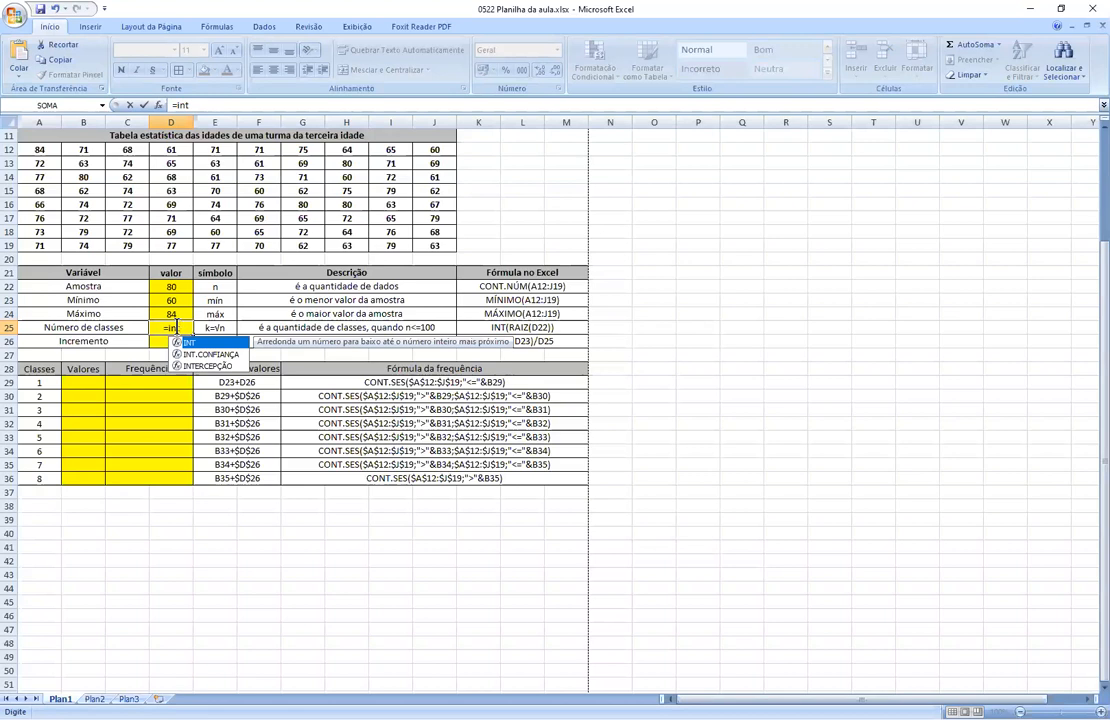
{"action": "type", "text": "("}
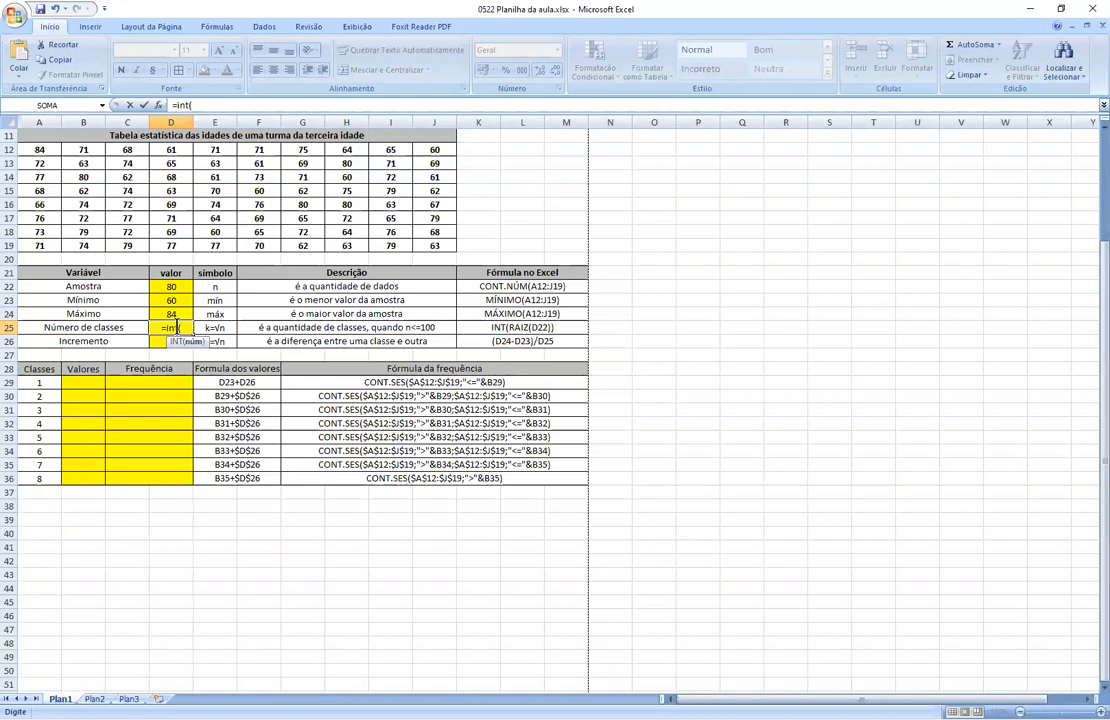
{"action": "type", "text": "raí"}
{"action": "type", "text": "z"}
{"action": "type", "text": "("}
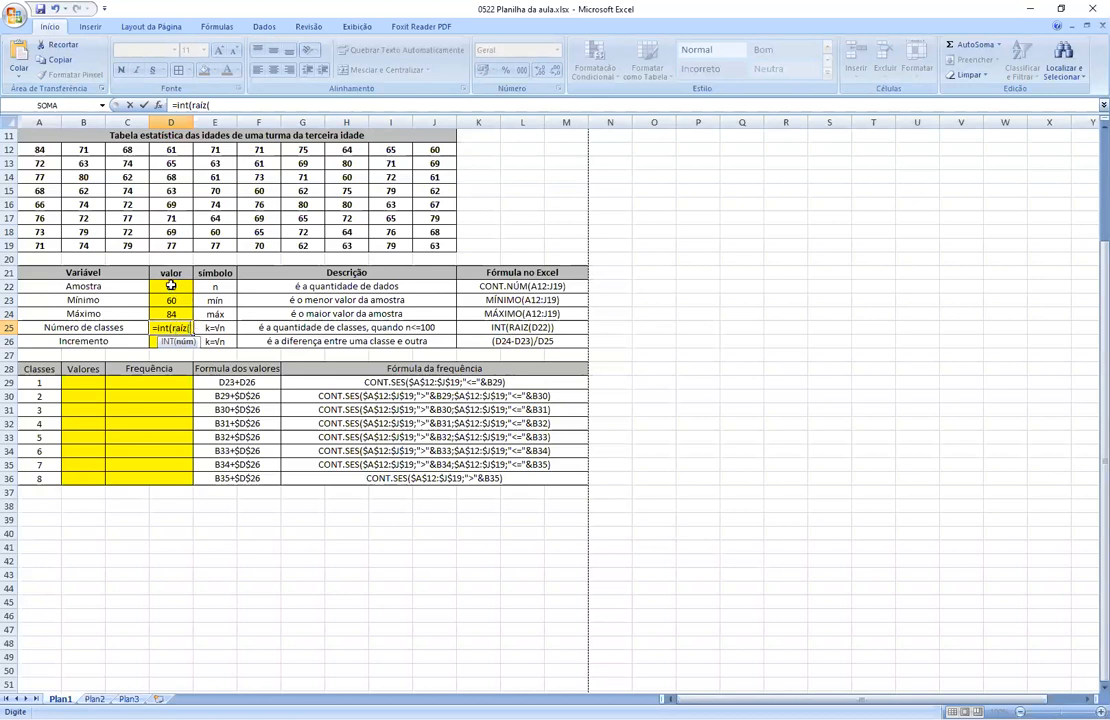
{"action": "left_click", "coordinate": [170, 286]}
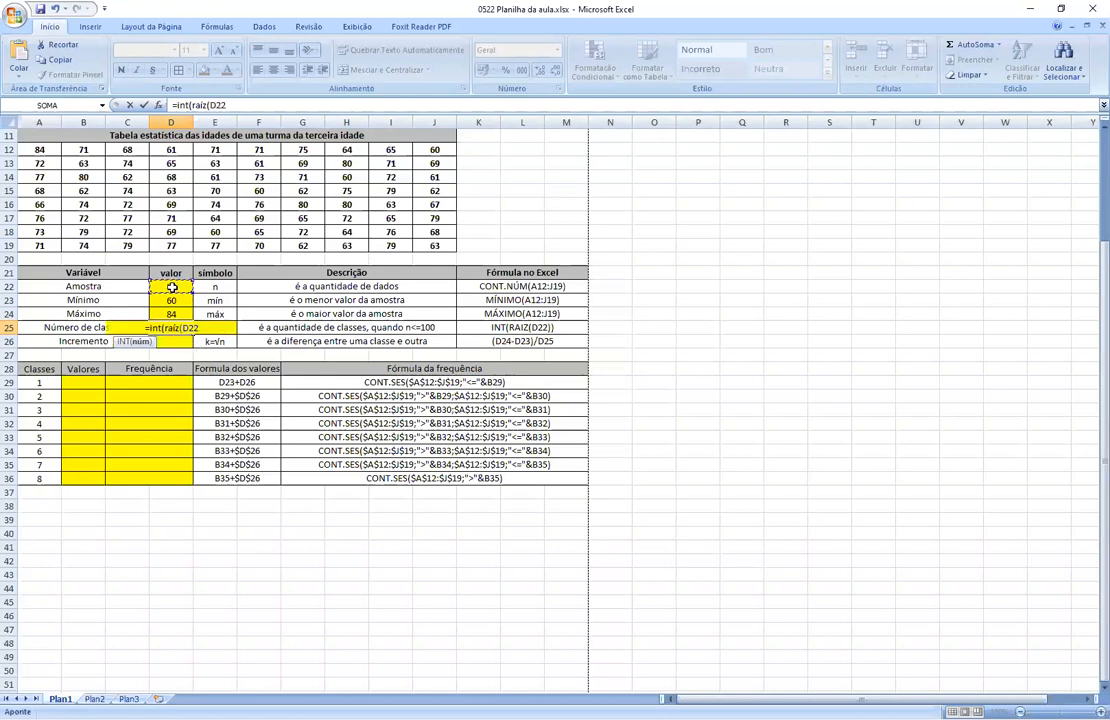
{"action": "type", "text": "))"}
{"action": "key", "text": "Return"}
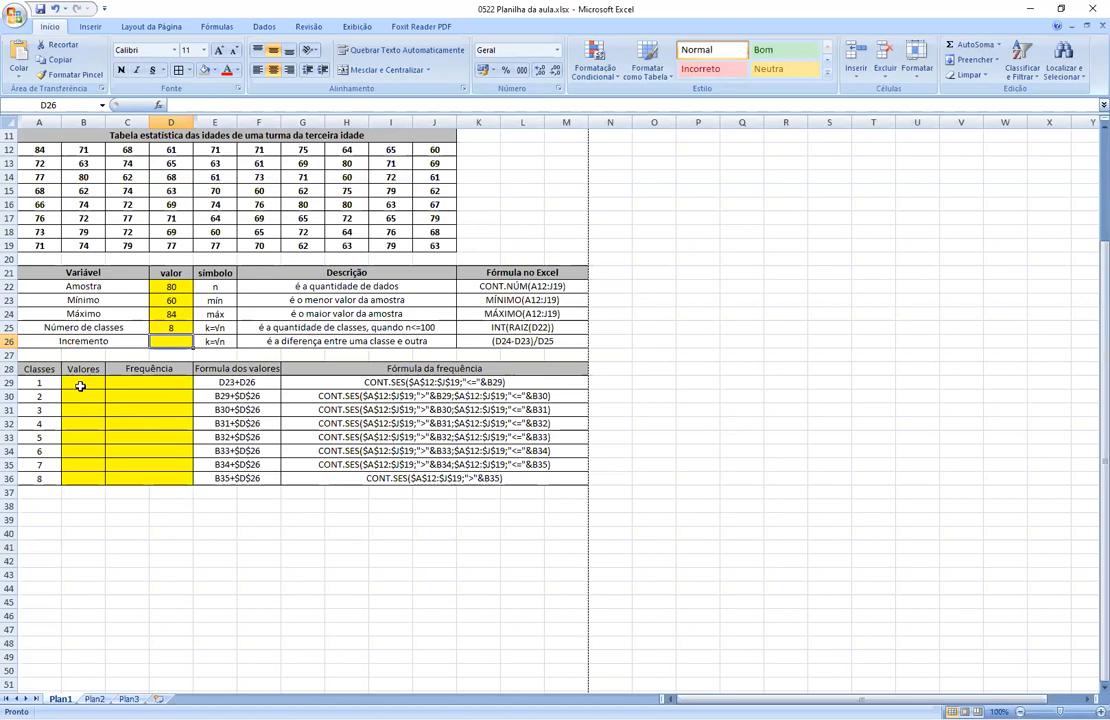
Step: Calculate the Incremento in cell D26 with the formula =(D24-D23)/D25
{"action": "left_click", "coordinate": [176, 287]}
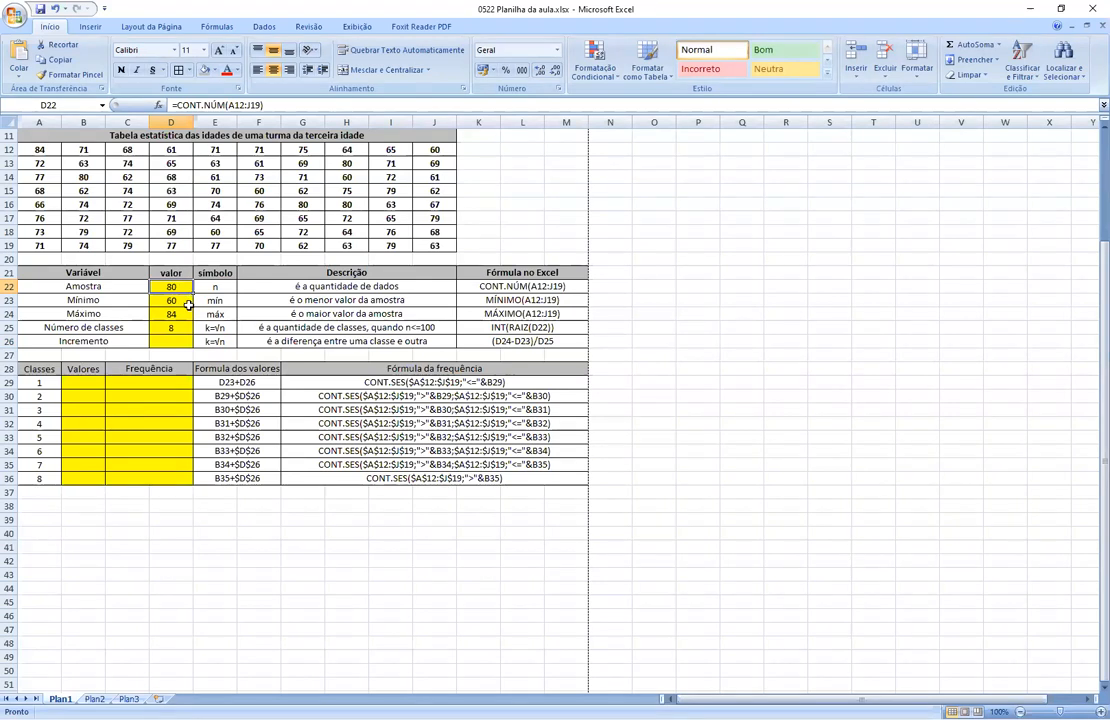
{"action": "left_click", "coordinate": [173, 341]}
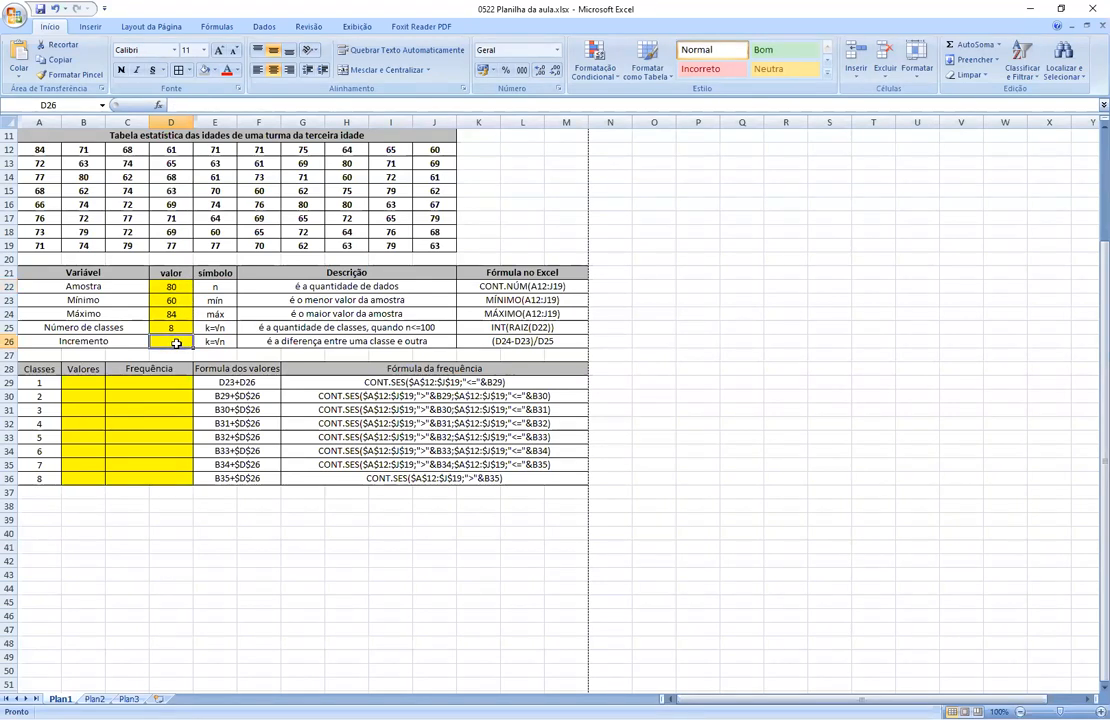
{"action": "type", "text": "="}
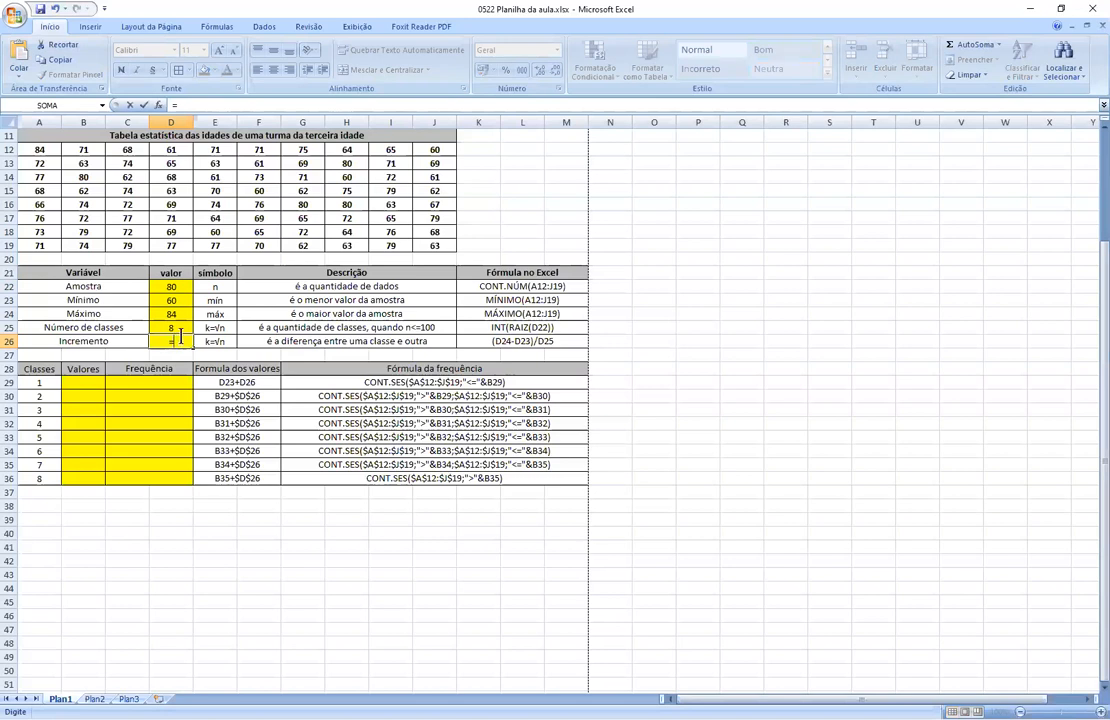
{"action": "type", "text": "("}
{"action": "left_click", "coordinate": [169, 313]}
{"action": "type", "text": "-"}
{"action": "left_click", "coordinate": [170, 301]}
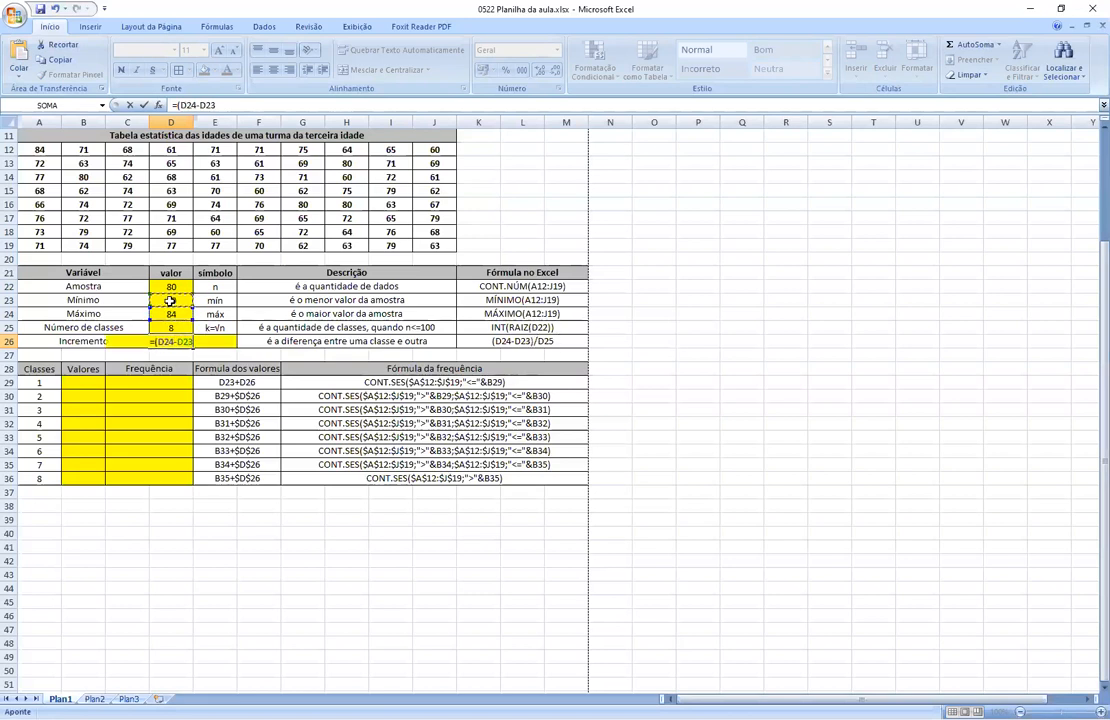
{"action": "type", "text": ")"}
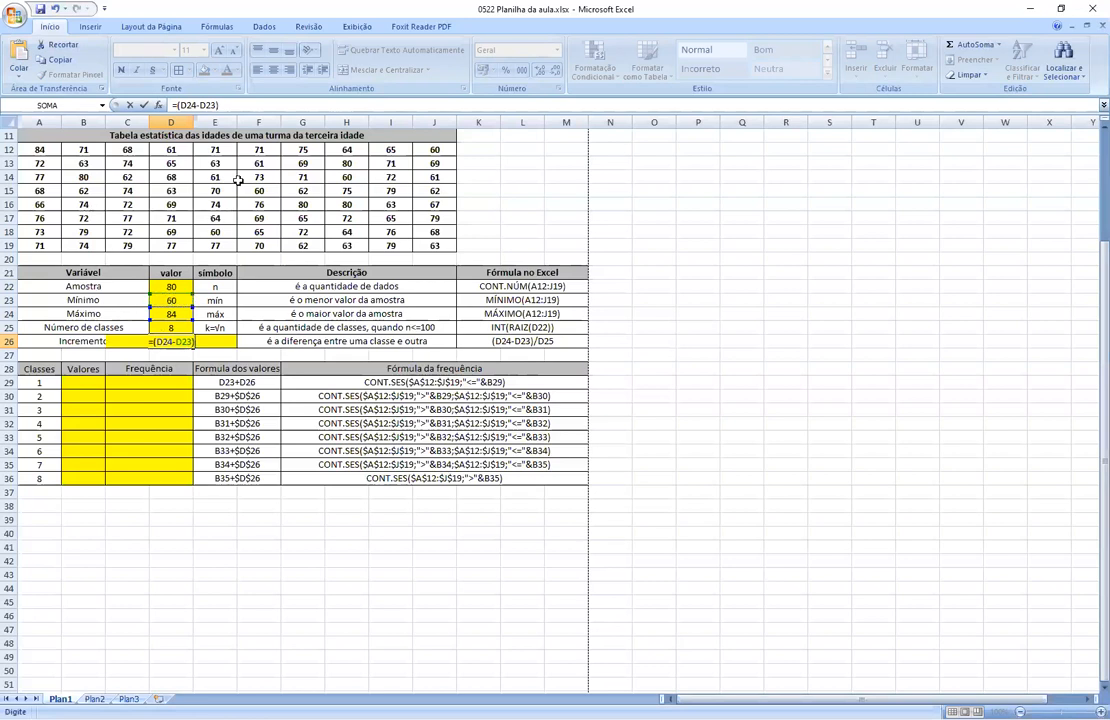
{"action": "type", "text": "/"}
{"action": "left_click", "coordinate": [172, 327]}
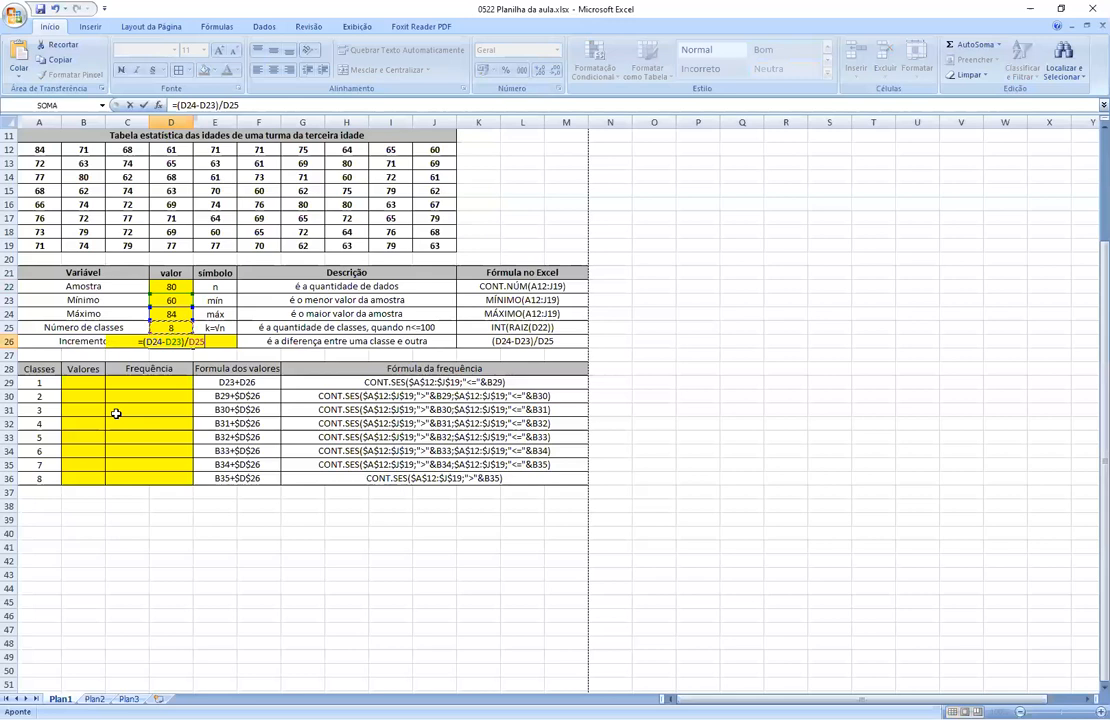
{"action": "key", "text": "Return"}
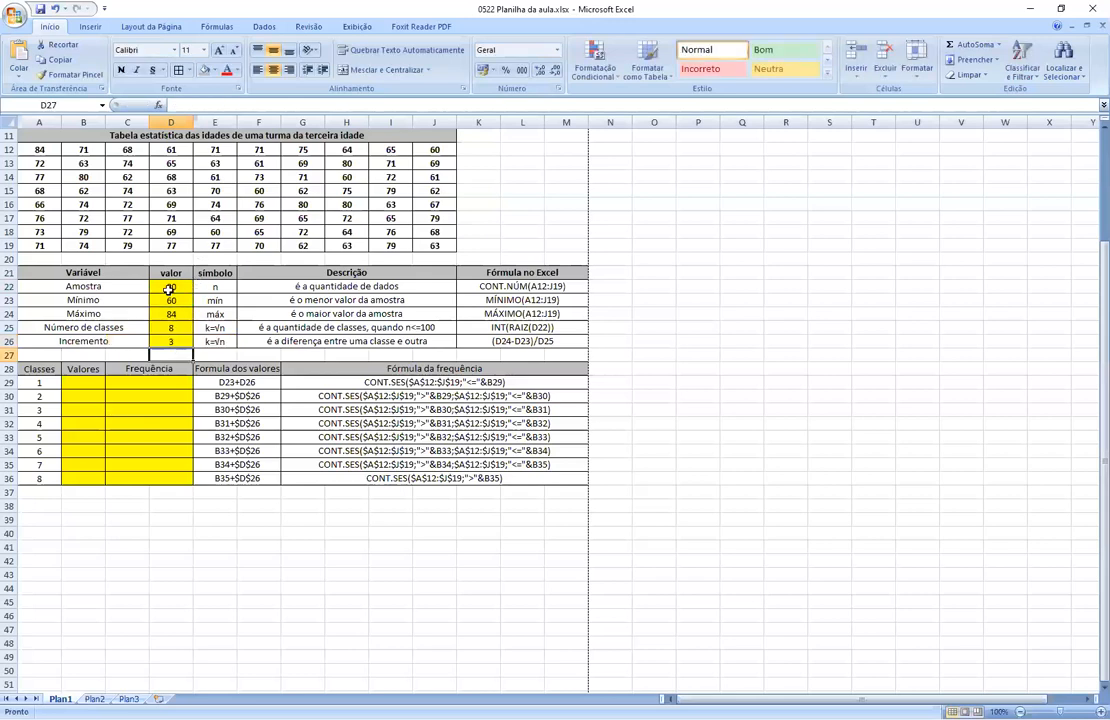
{"action": "left_click_drag", "start_coordinate": [168, 287], "coordinate": [178, 343]}
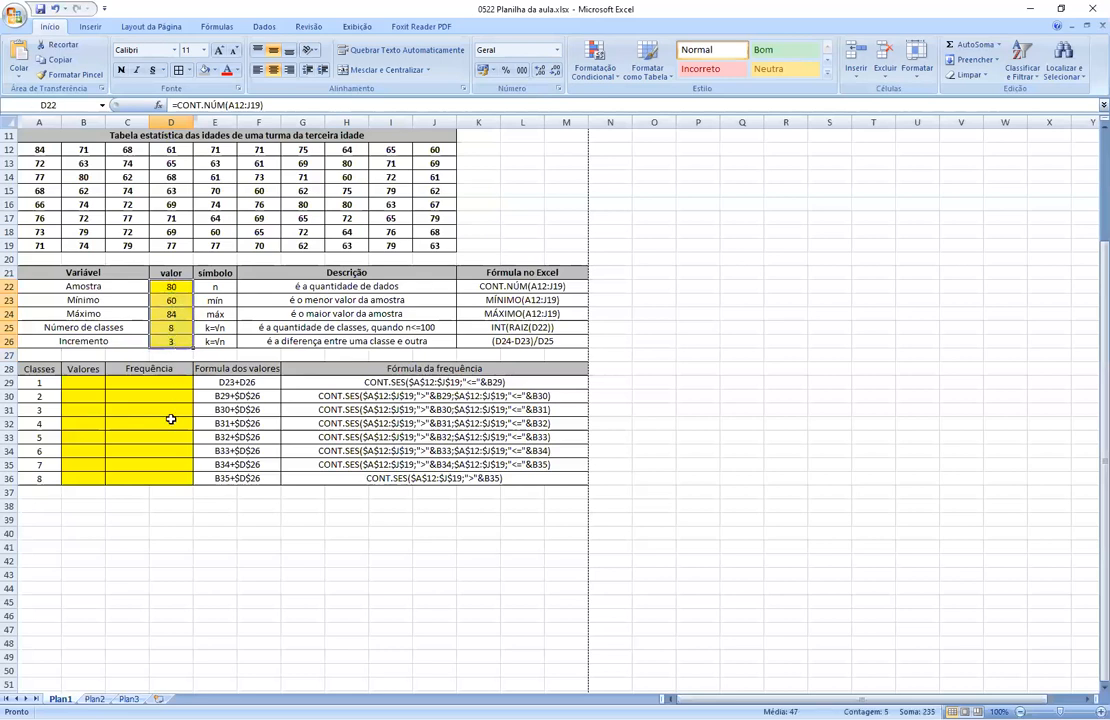
{"action": "left_click", "coordinate": [82, 382]}
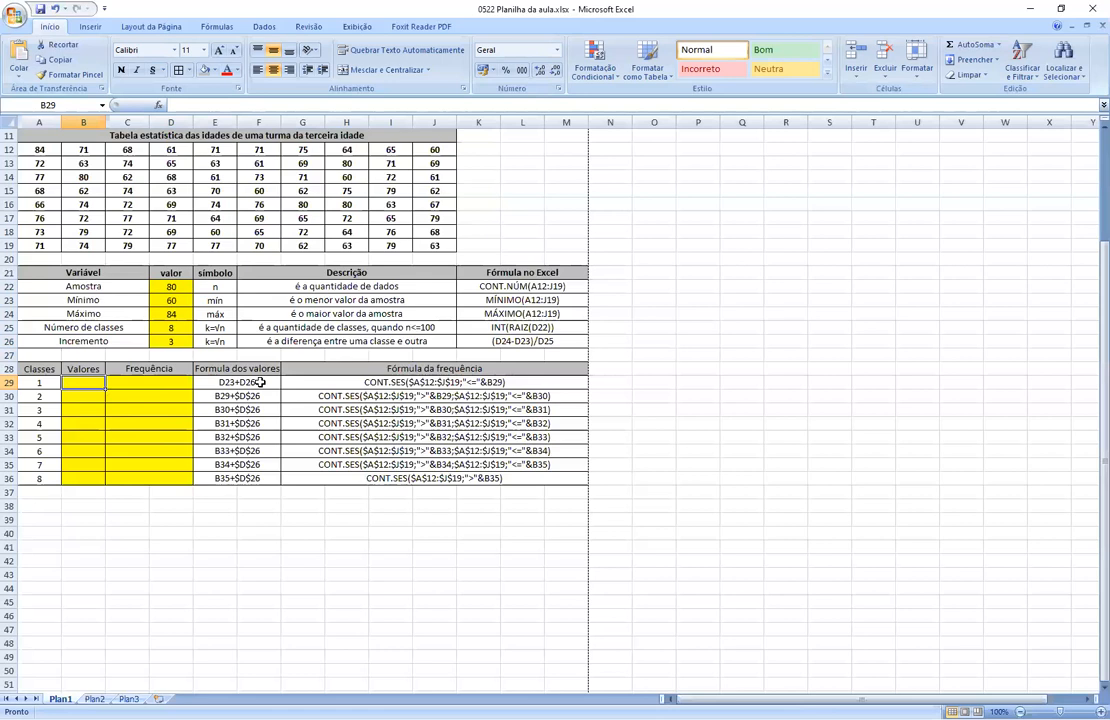
{"action": "left_click", "coordinate": [174, 300]}
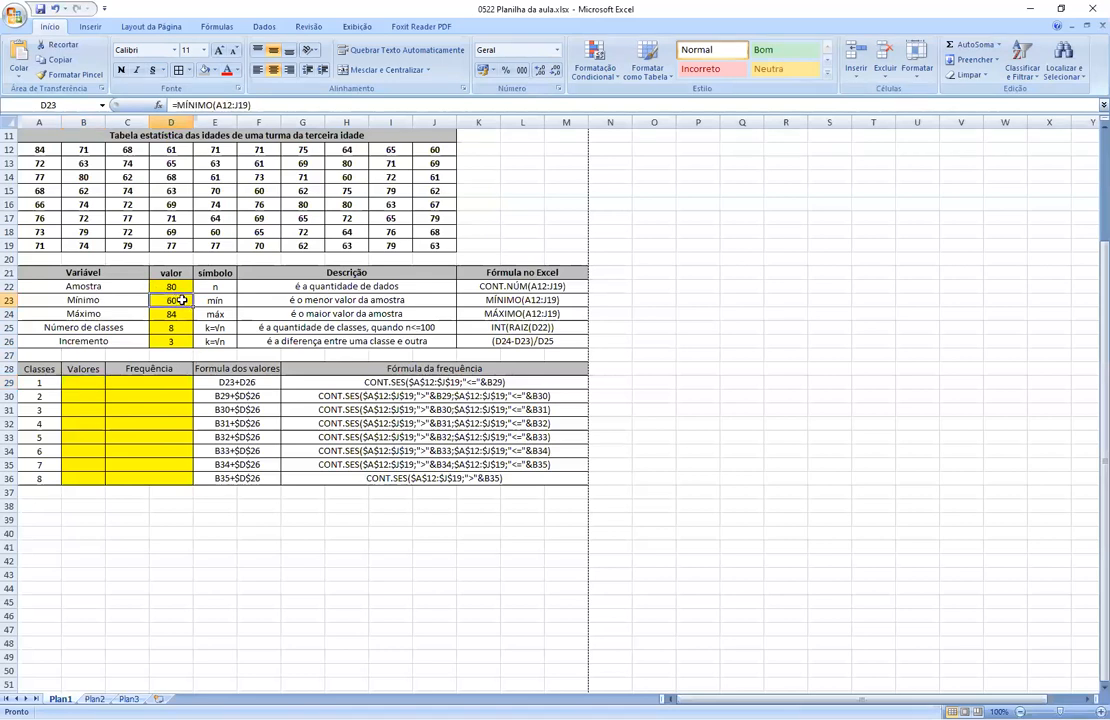
Step: Calculate the Valores entry for class 1 in cell B29 with the formula =D23+D26
{"action": "left_click", "coordinate": [83, 384]}
{"action": "type", "text": "="}
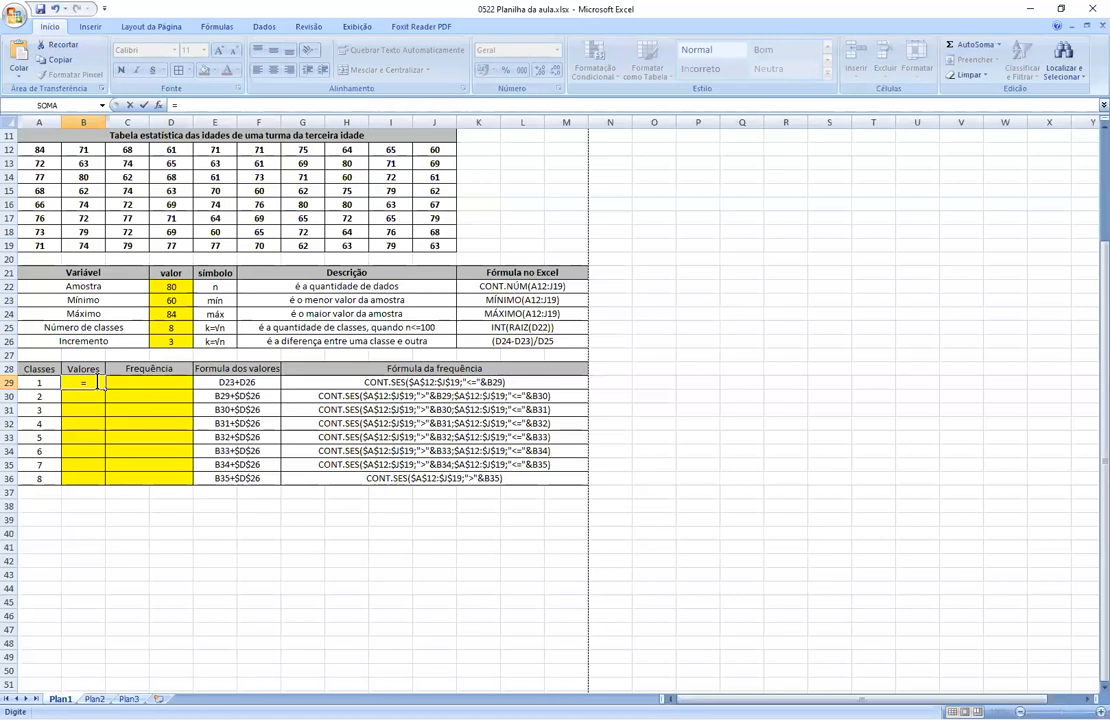
{"action": "left_click", "coordinate": [173, 301]}
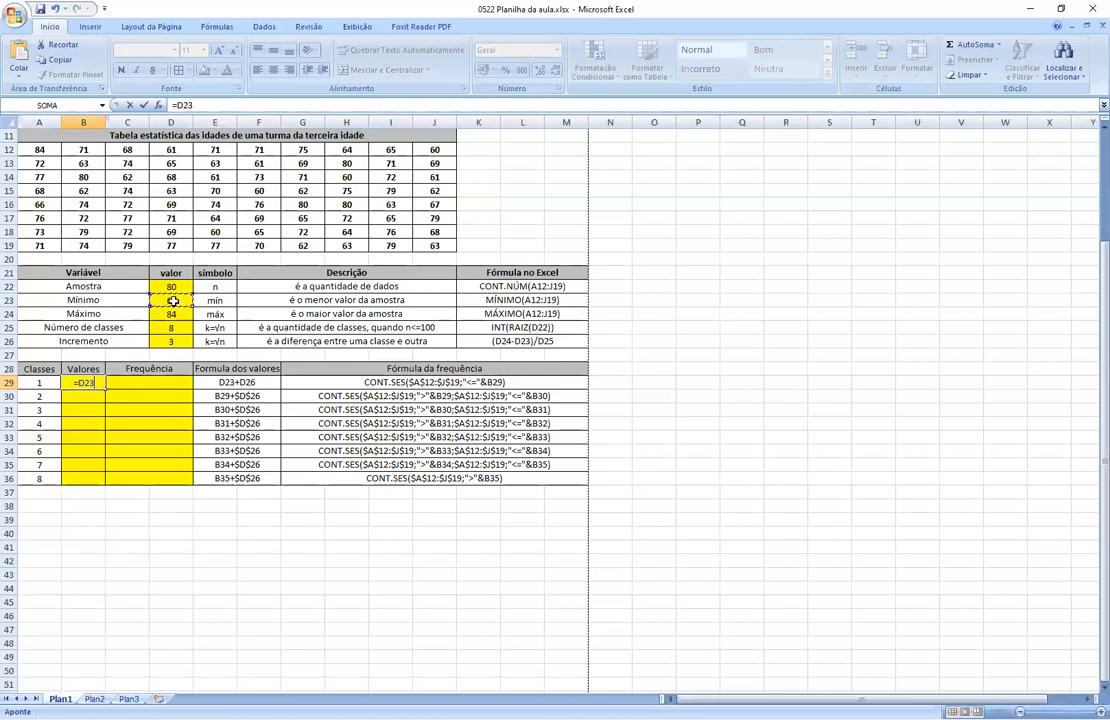
{"action": "type", "text": "+"}
{"action": "left_click", "coordinate": [170, 341]}
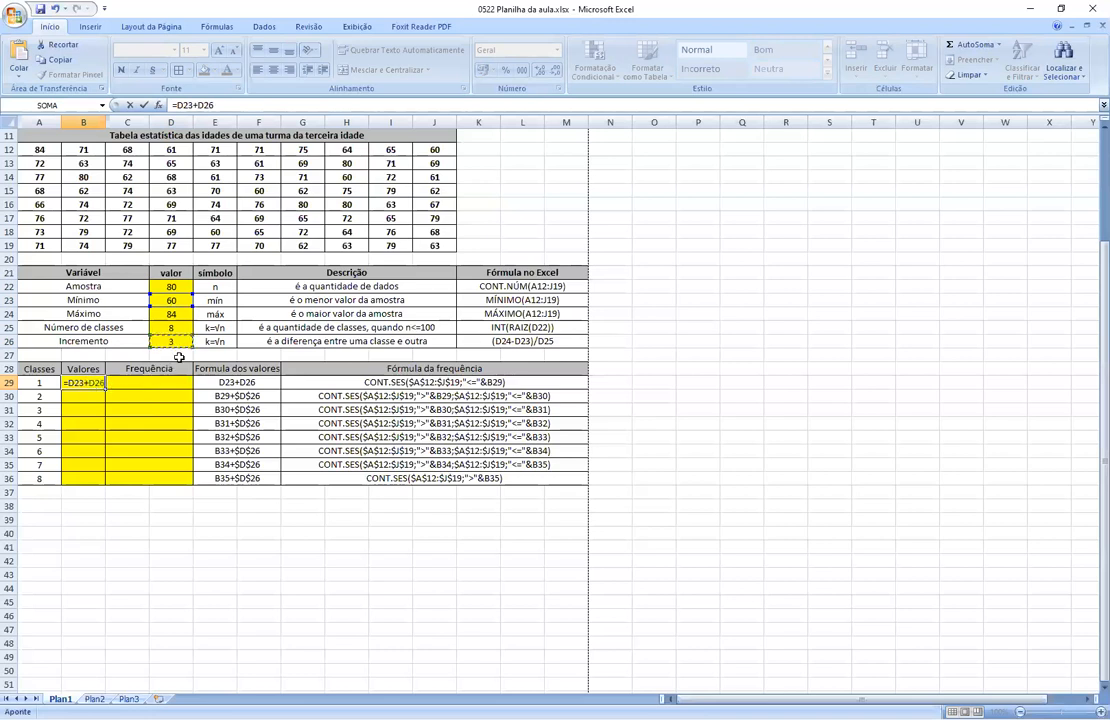
{"action": "key", "text": "Return"}
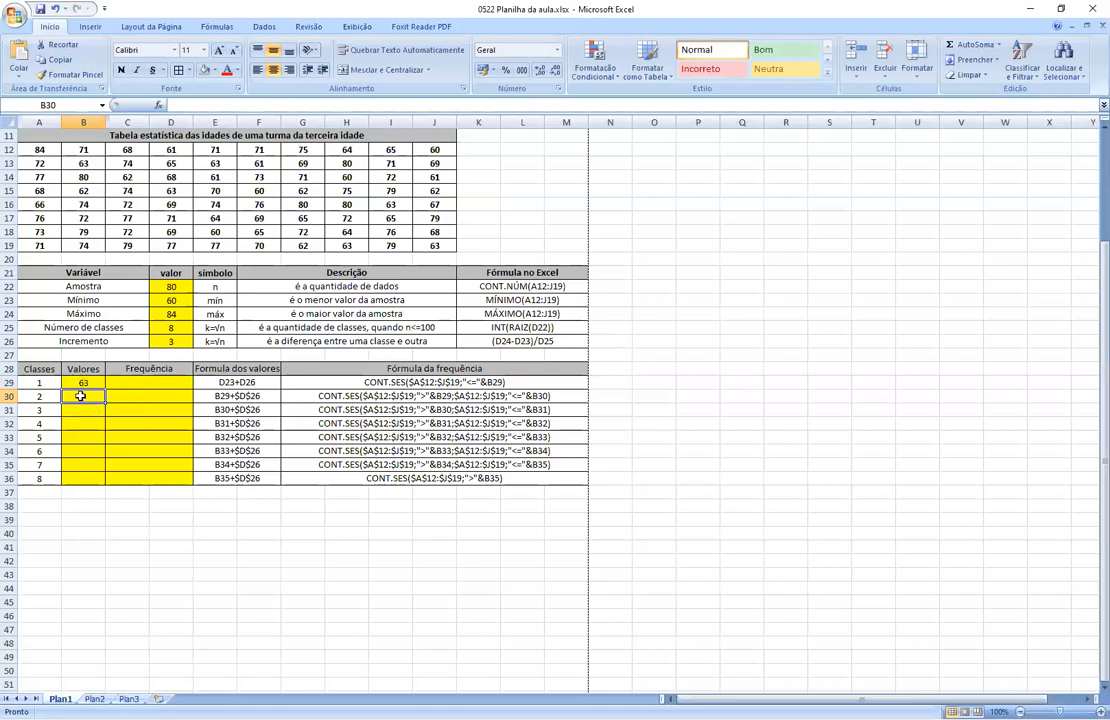
Step: Calculate the class 2 value in cell B30 with =B29+$D$26, keeping the increment reference absolute
{"action": "type", "text": "="}
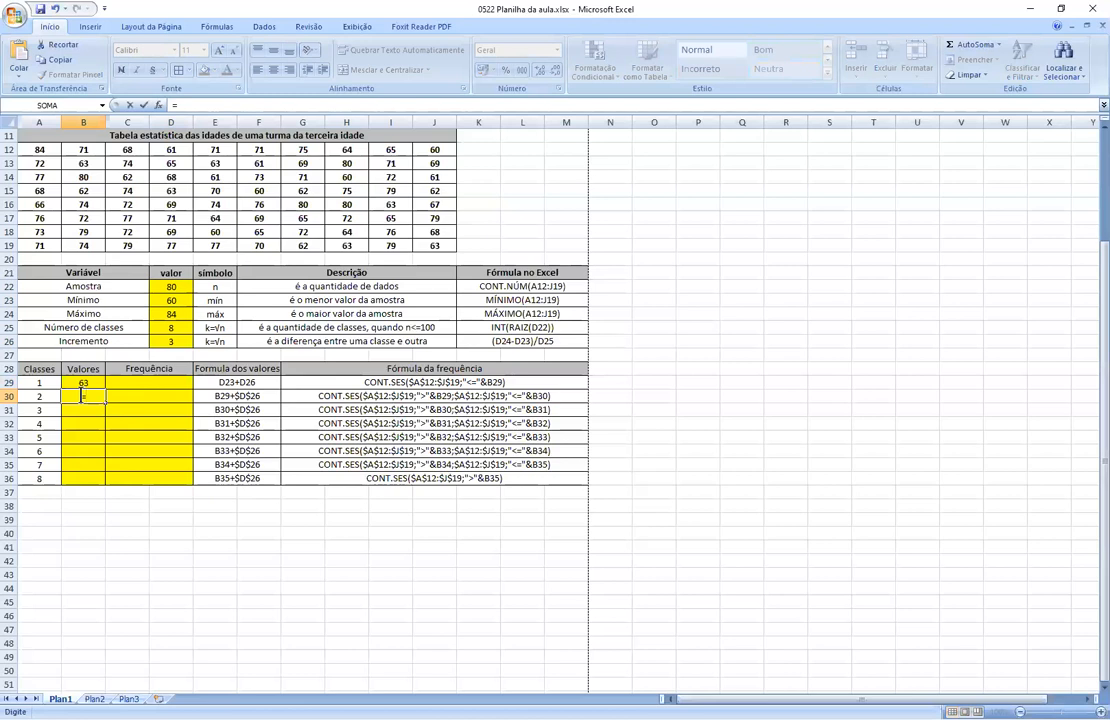
{"action": "left_click", "coordinate": [83, 382]}
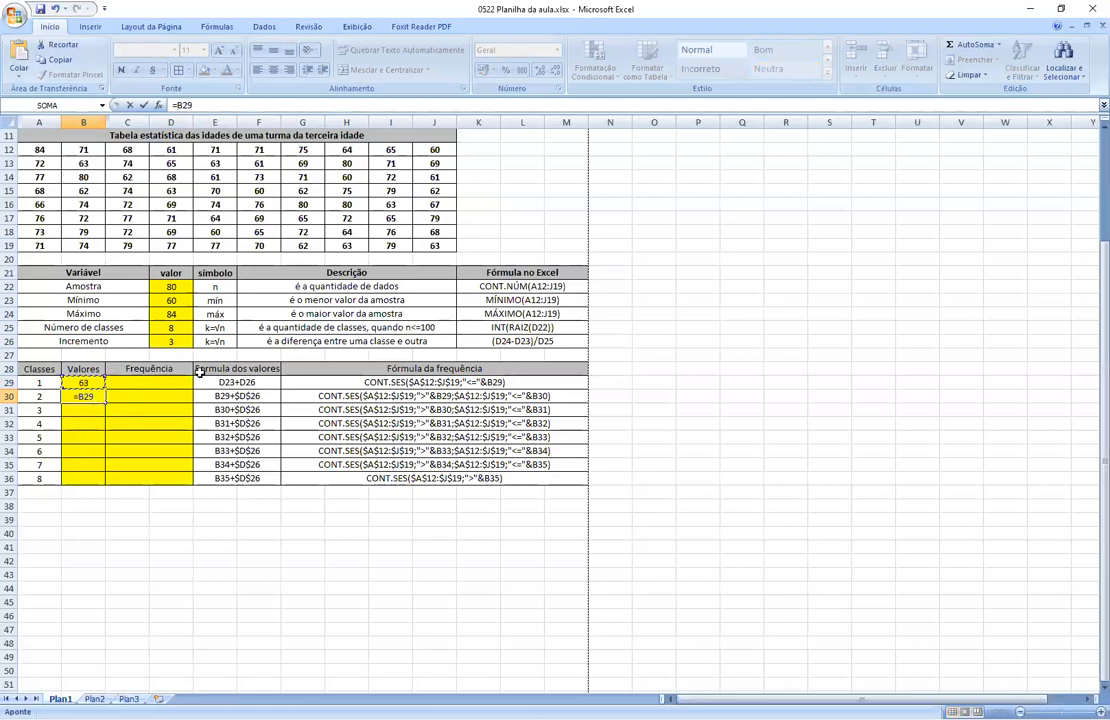
{"action": "type", "text": "+"}
{"action": "left_click", "coordinate": [168, 341]}
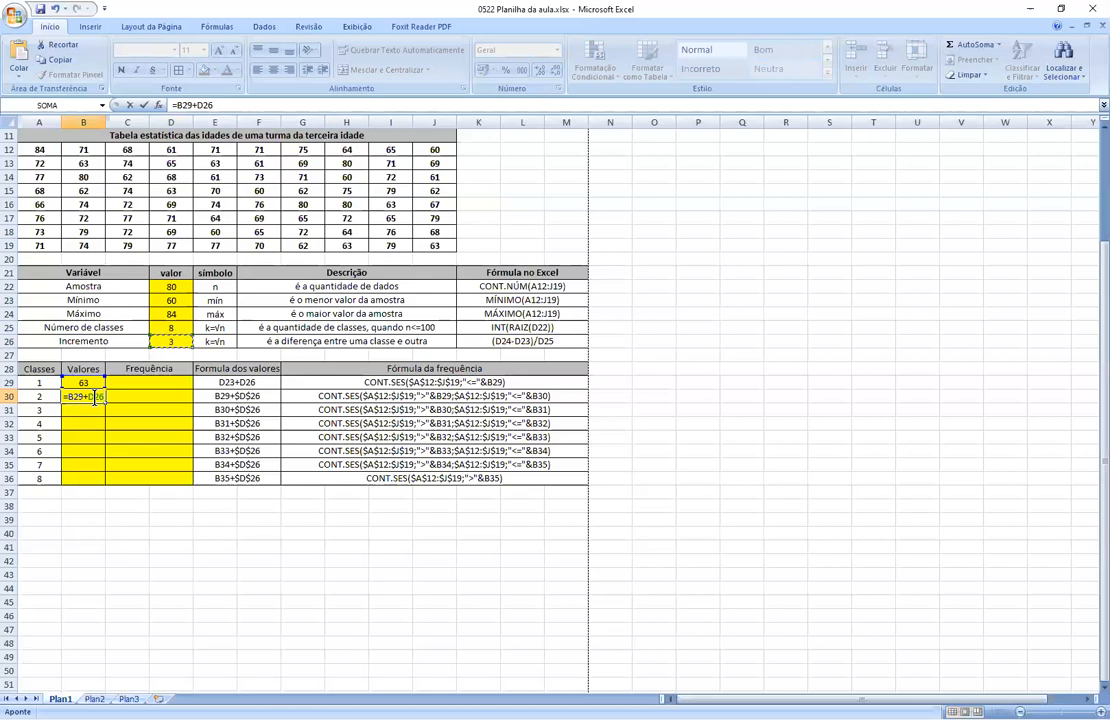
{"action": "key", "text": "F4"}
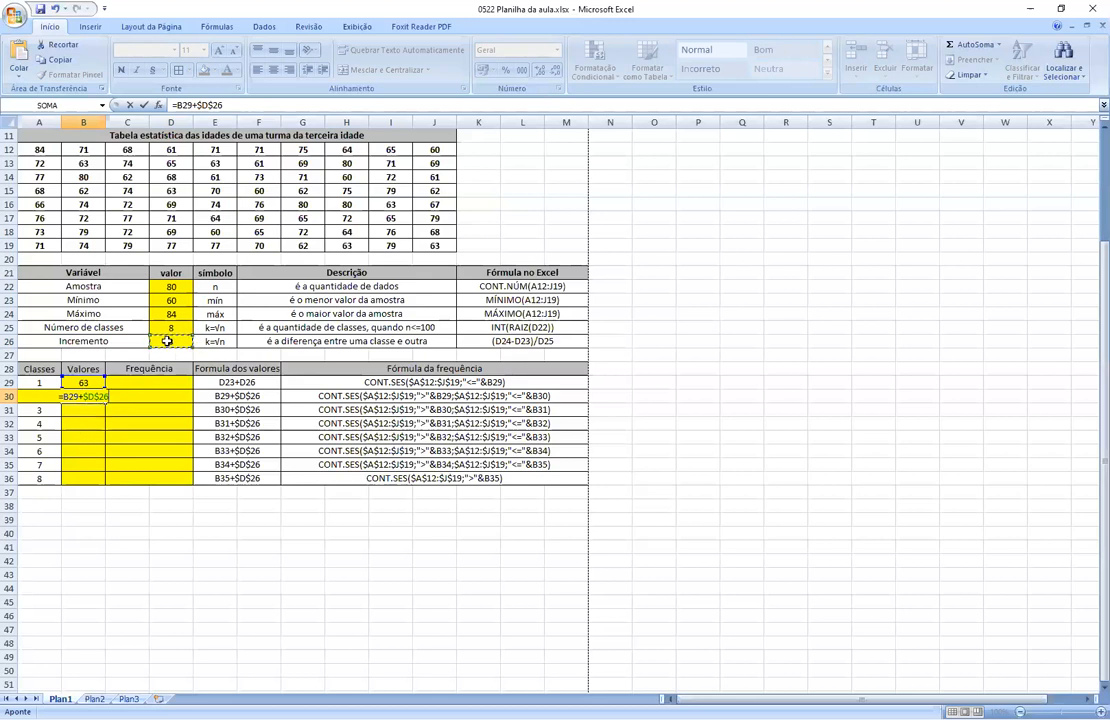
{"action": "key", "text": "Return"}
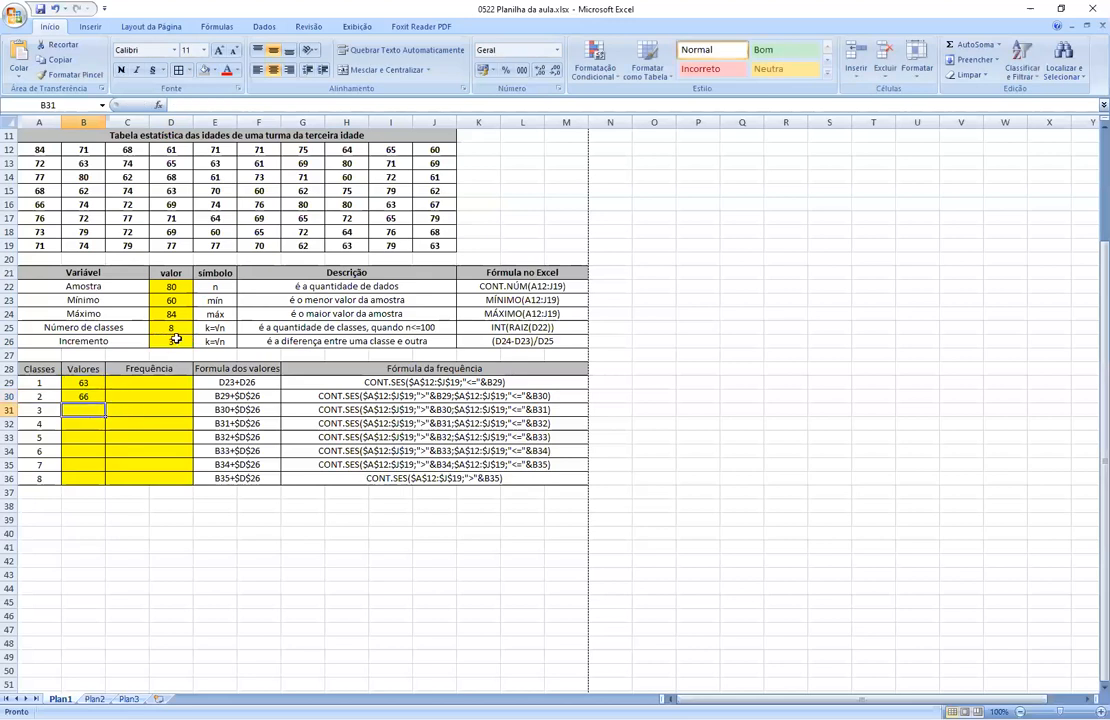
Step: Copy the formula in B30 down the Valores column through cell B35
{"action": "left_click", "coordinate": [175, 340]}
{"action": "left_click", "coordinate": [98, 397]}
{"action": "left_click_drag", "start_coordinate": [105, 400], "coordinate": [99, 467]}
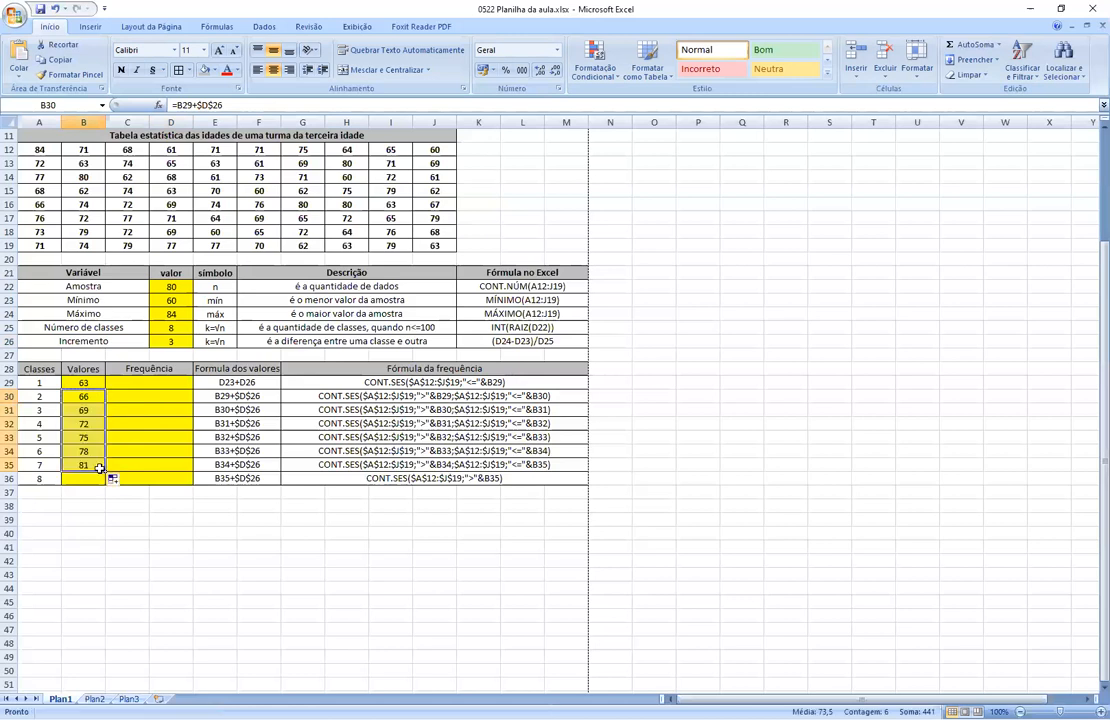
{"action": "left_click", "coordinate": [85, 478]}
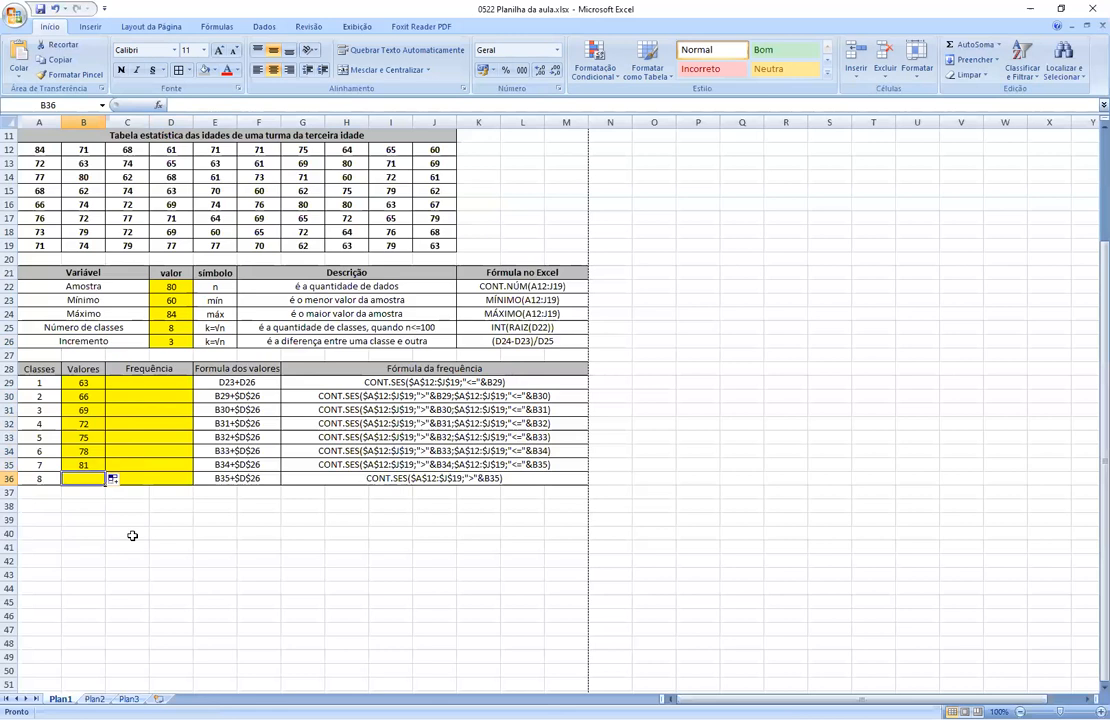
{"action": "type", "text": "="}
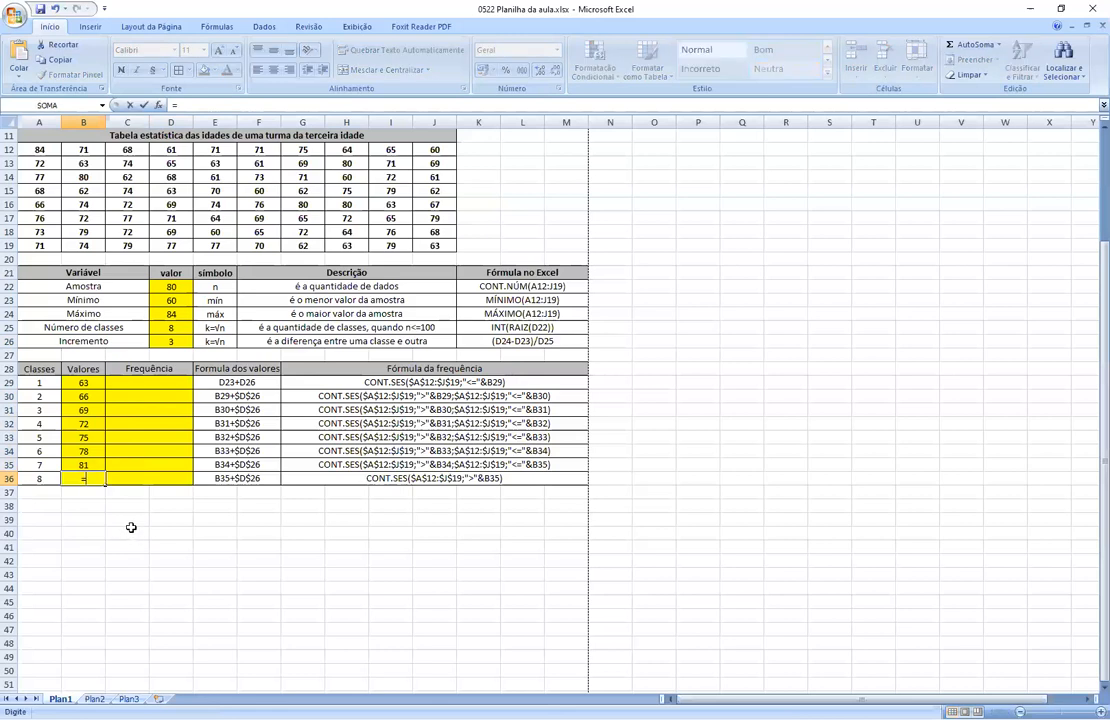
{"action": "key", "text": "Escape"}
Step: Extend the Valores formula from cell B35 to cell B36 for class 8
{"action": "left_click", "coordinate": [91, 465]}
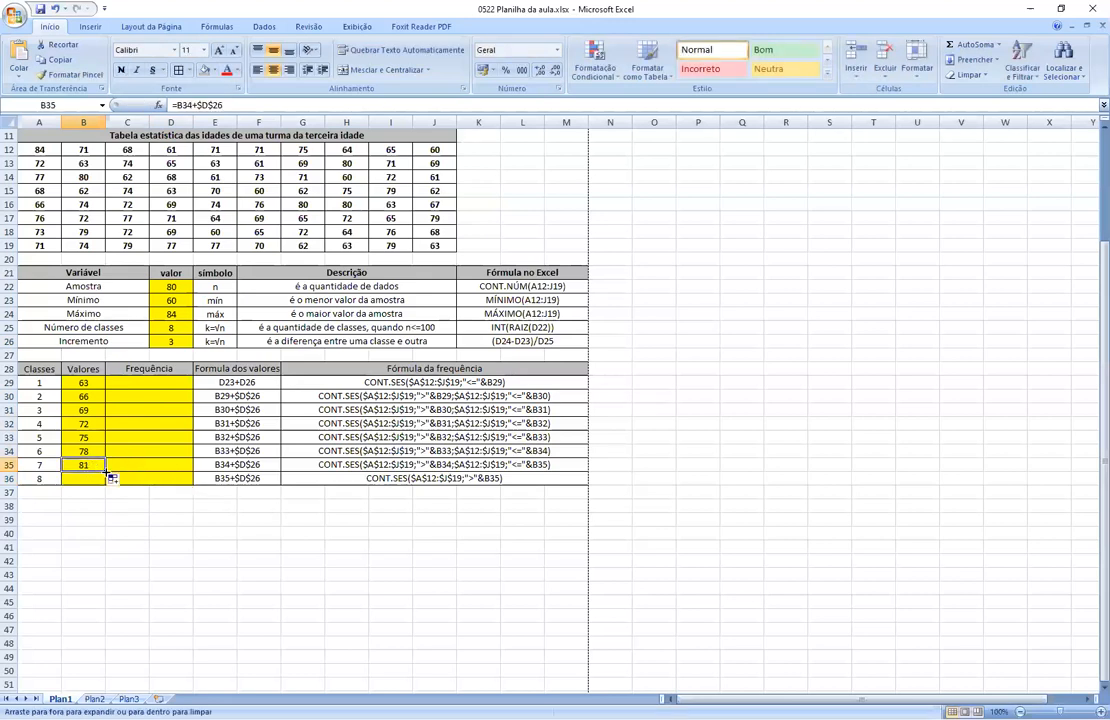
{"action": "left_click_drag", "start_coordinate": [110, 478], "coordinate": [113, 486]}
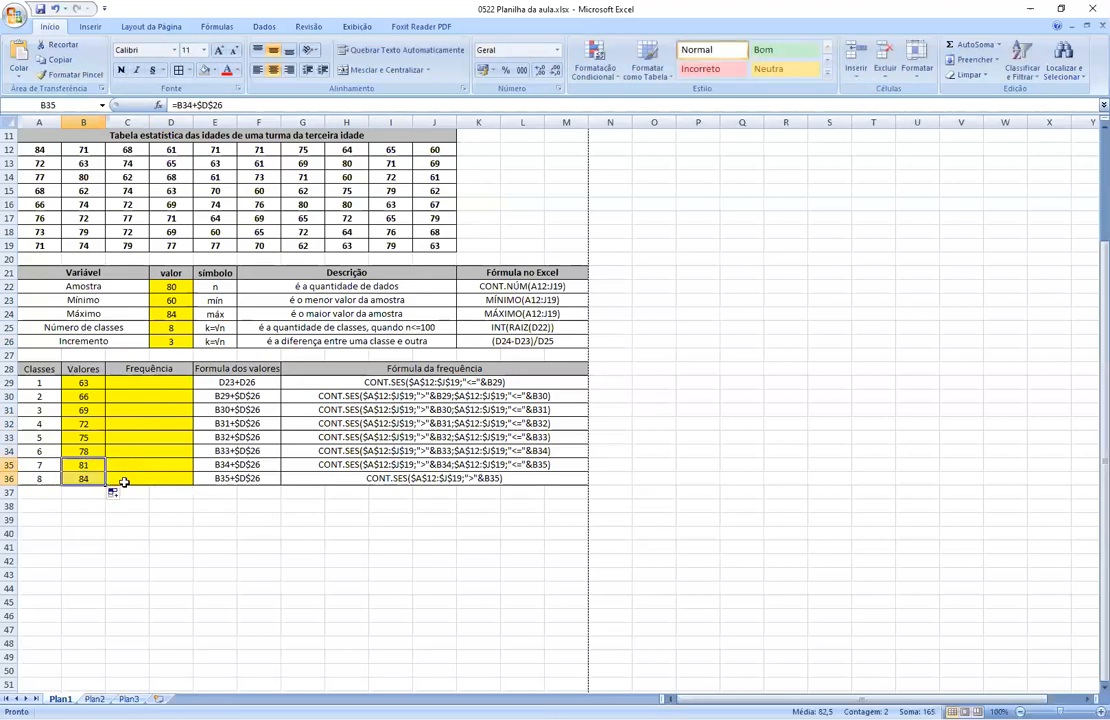
Step: Enter the class 1 frequency formula =CONT.SES(A12:J19;"<="&B29) in cell C29
{"action": "left_click", "coordinate": [142, 382]}
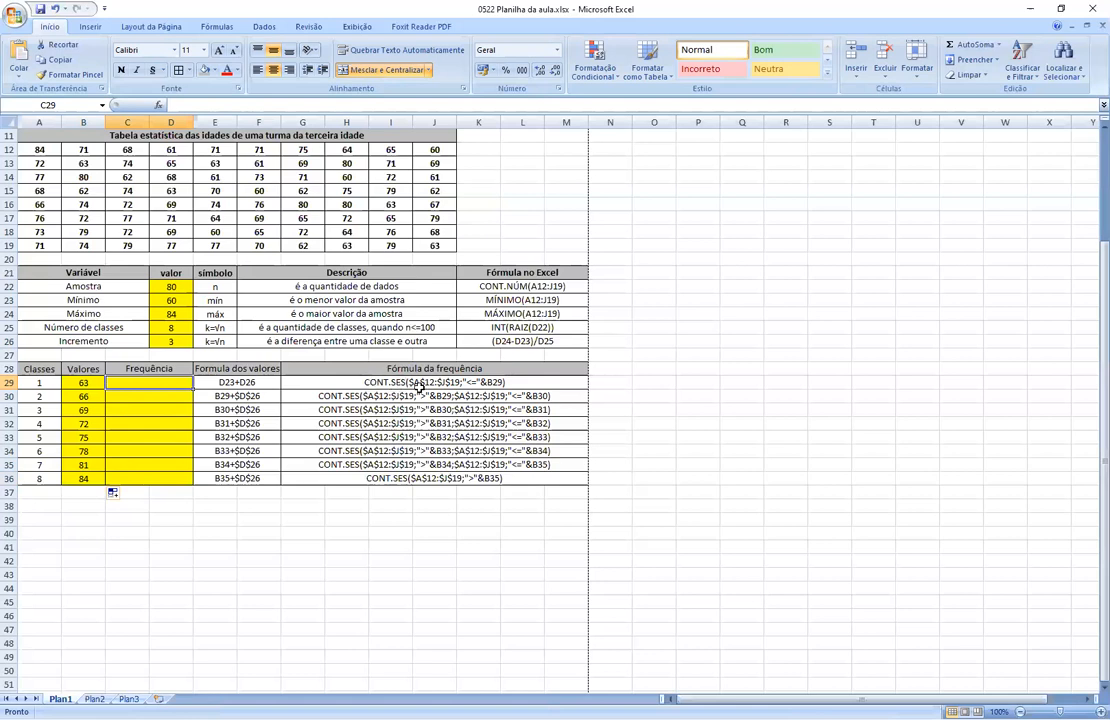
{"action": "type", "text": "="}
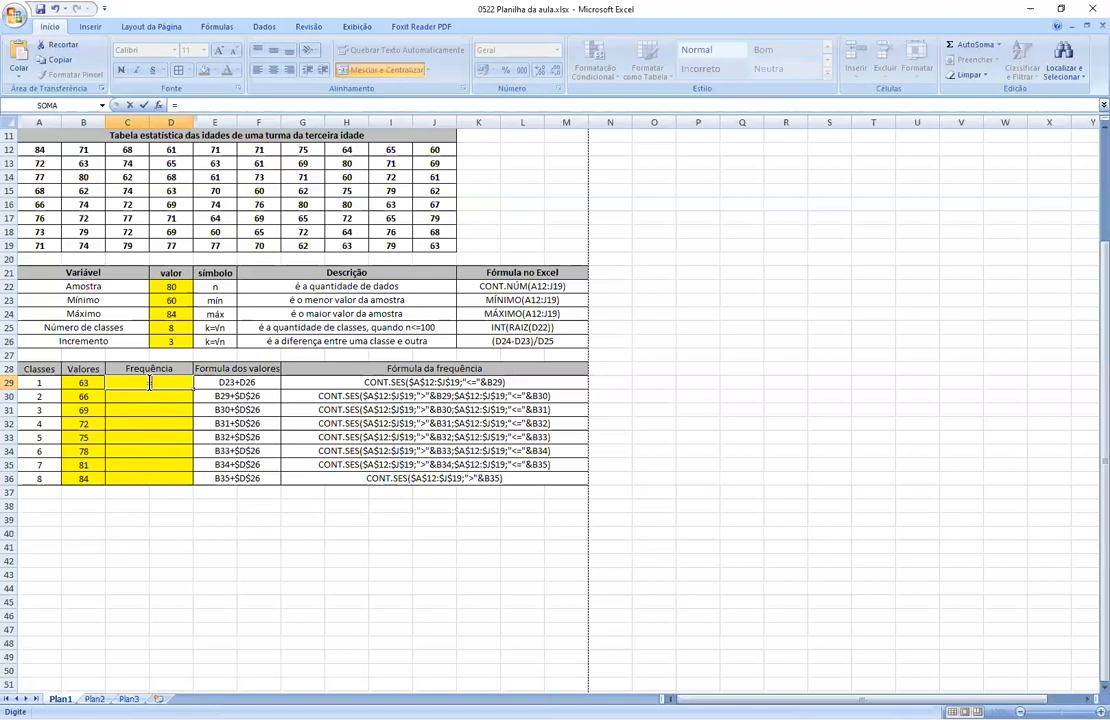
{"action": "type", "text": "CONT"}
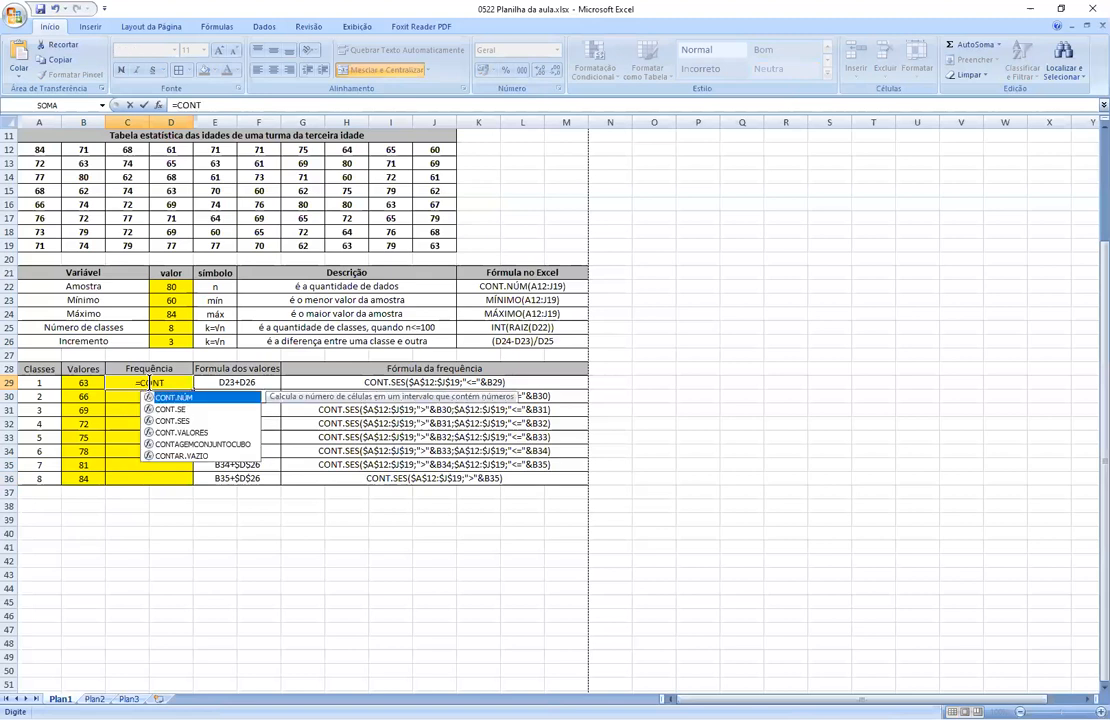
{"action": "type", "text": ".SE"}
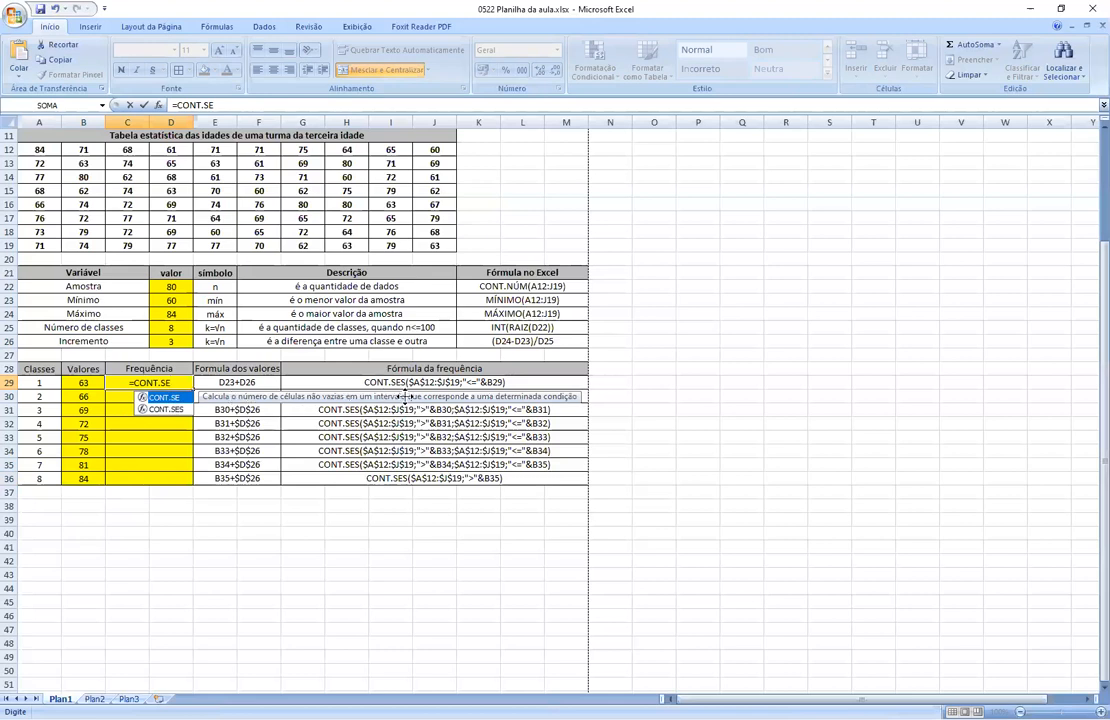
{"action": "double_click", "coordinate": [168, 410]}
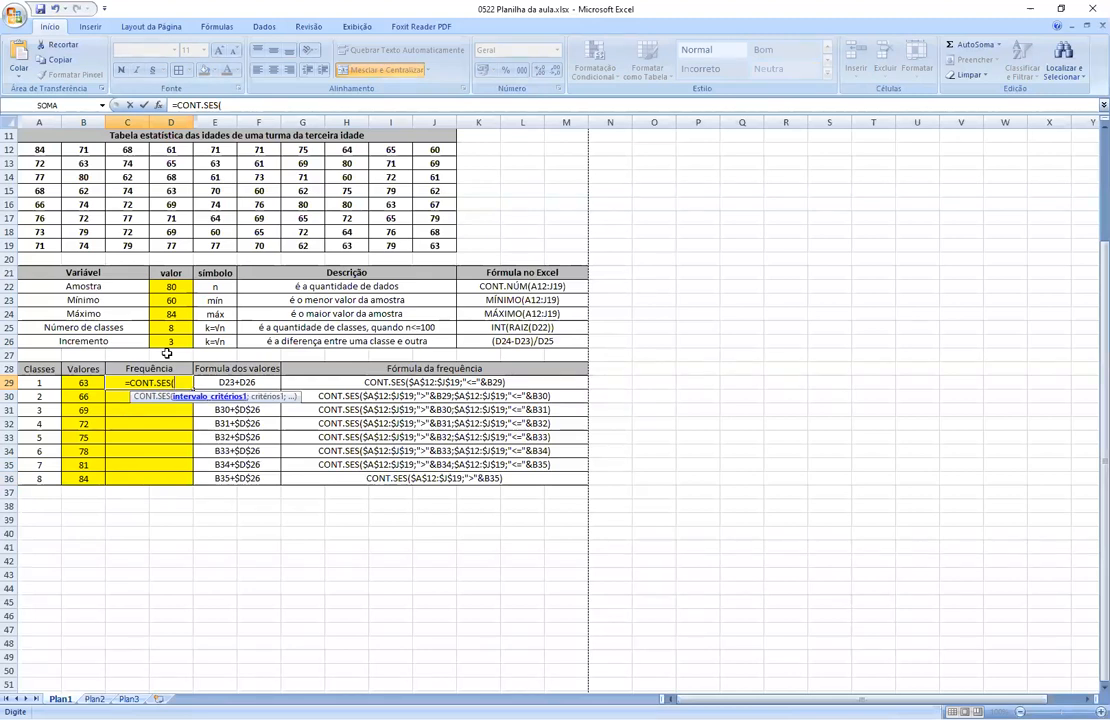
{"action": "left_click_drag", "start_coordinate": [40, 150], "coordinate": [436, 245]}
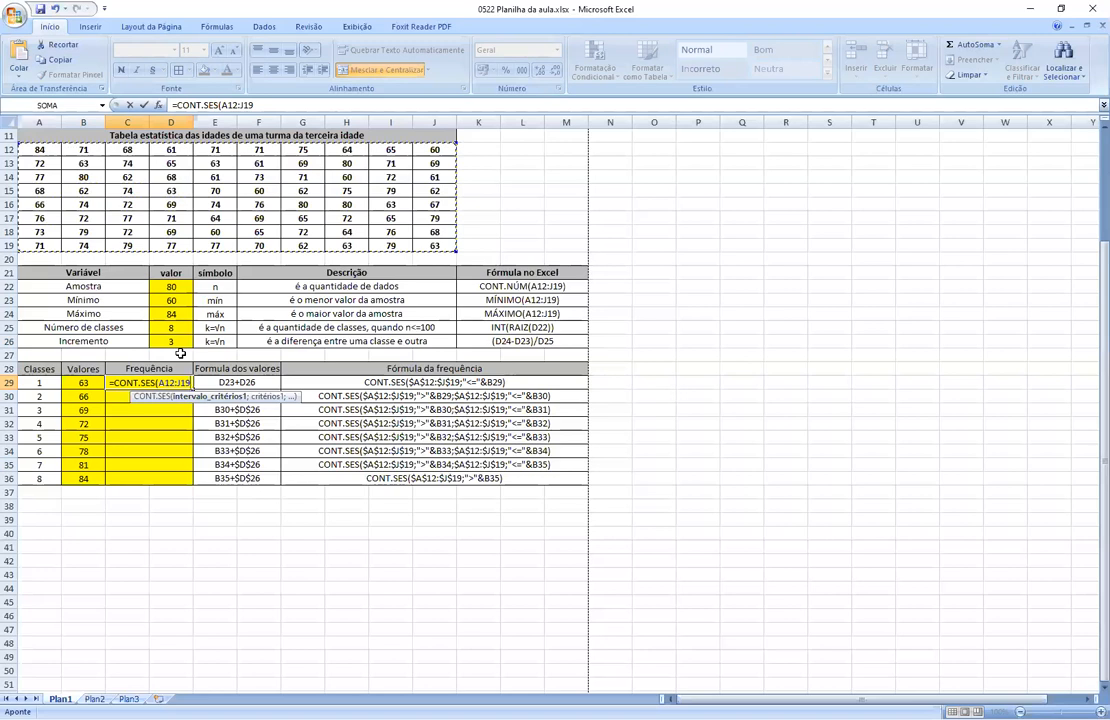
{"action": "type", "text": ";\""}
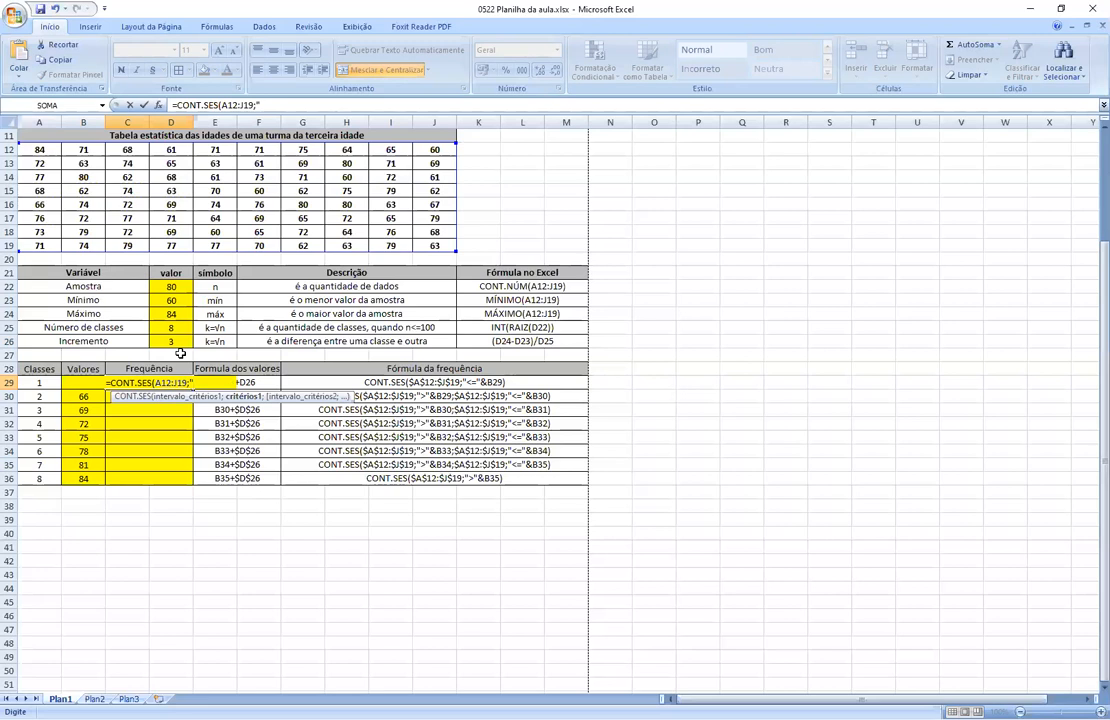
{"action": "type", "text": "<="}
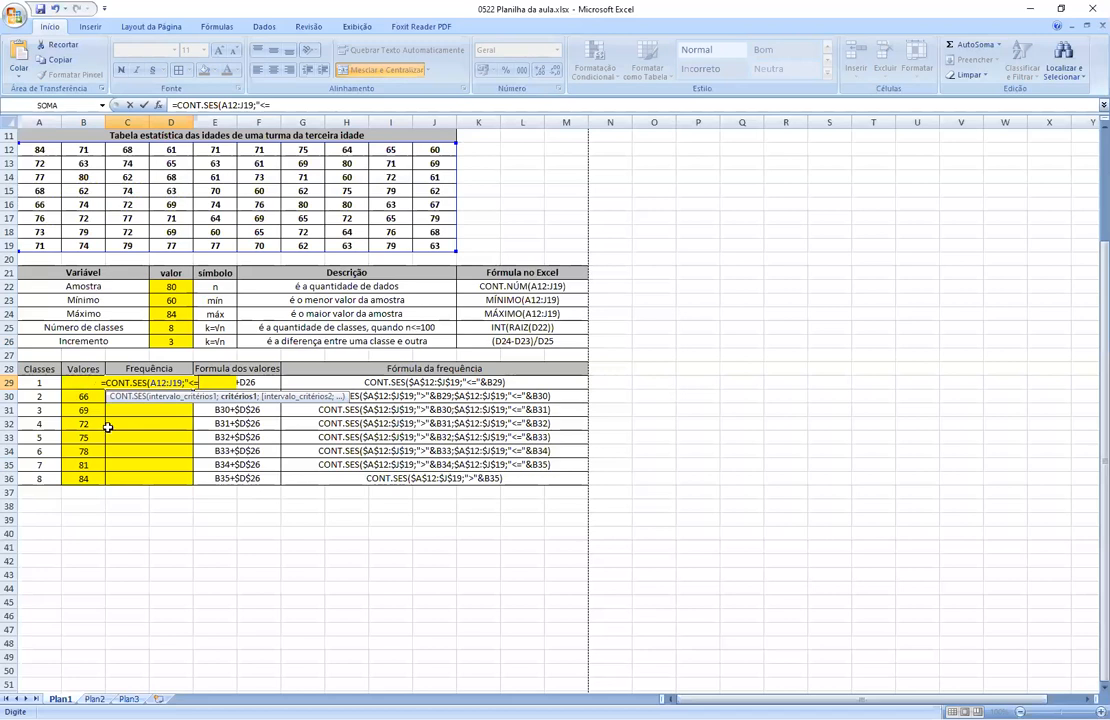
{"action": "type", "text": "\""}
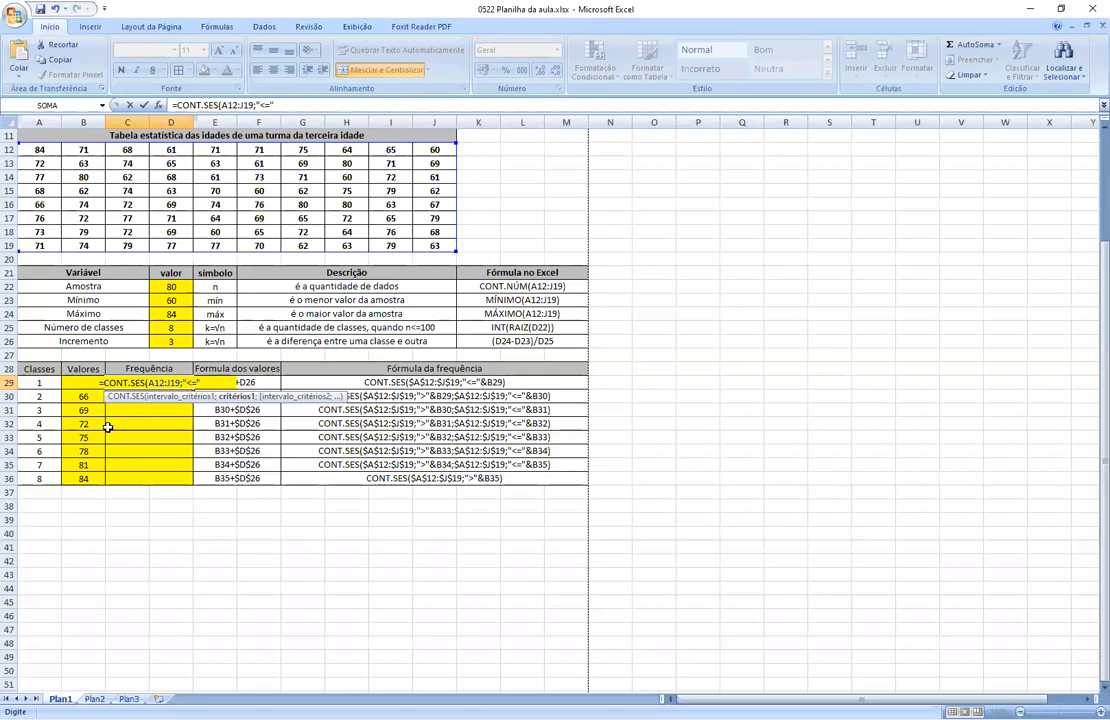
{"action": "type", "text": "&"}
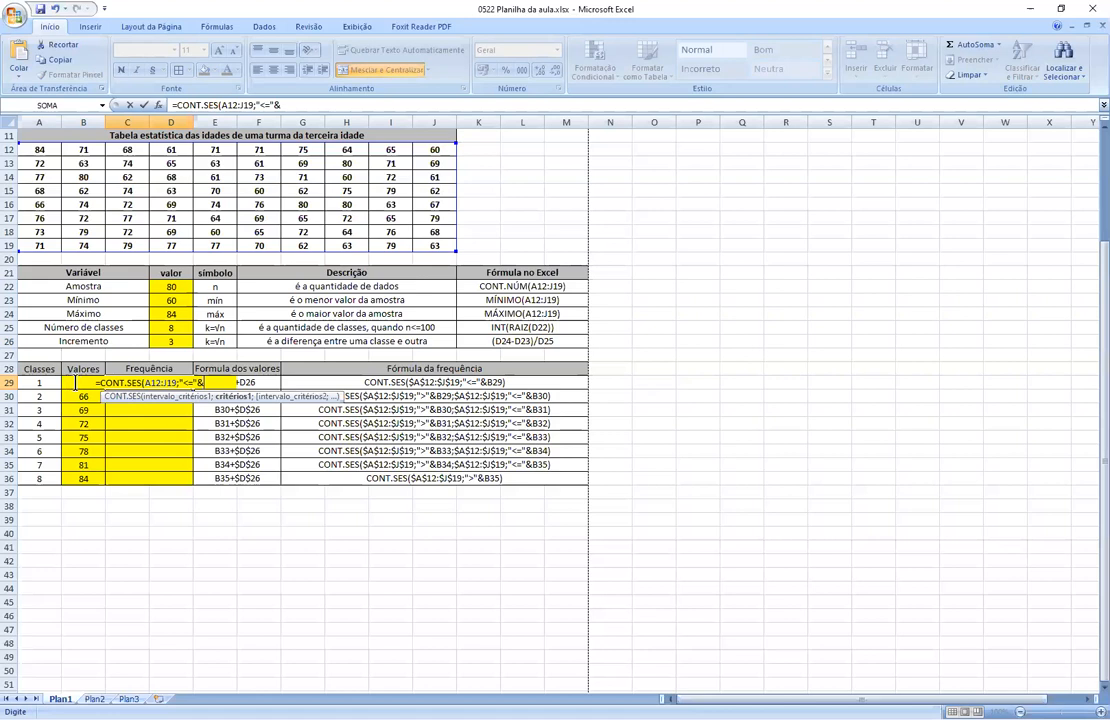
{"action": "type", "text": "b29"}
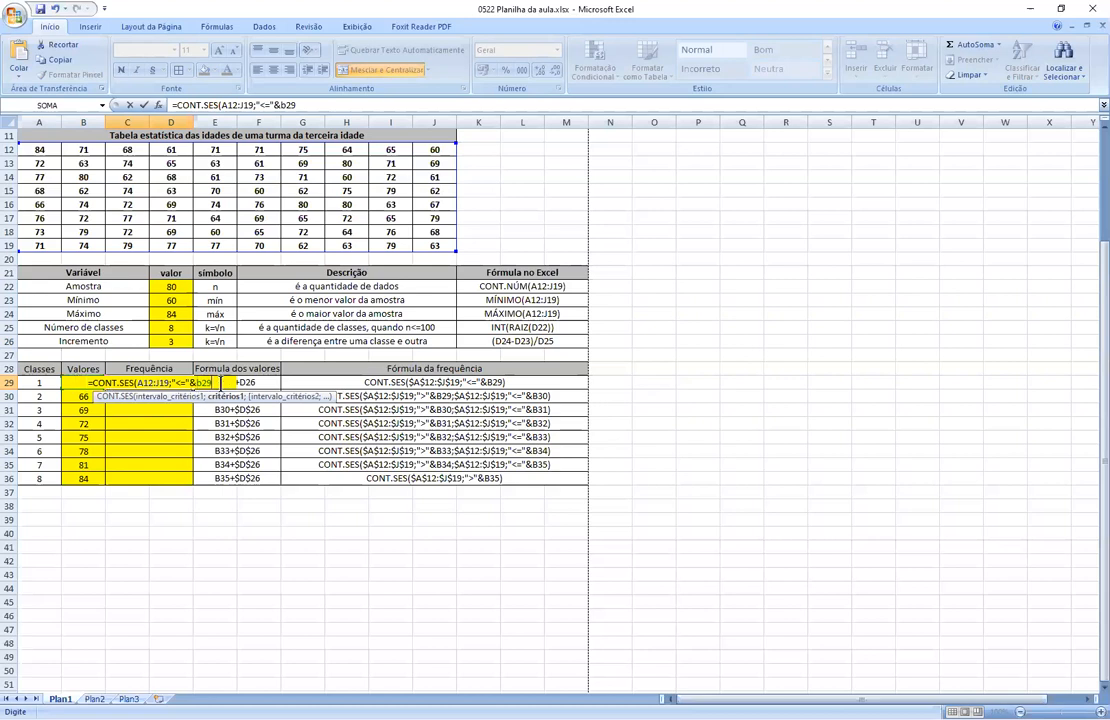
{"action": "type", "text": ")"}
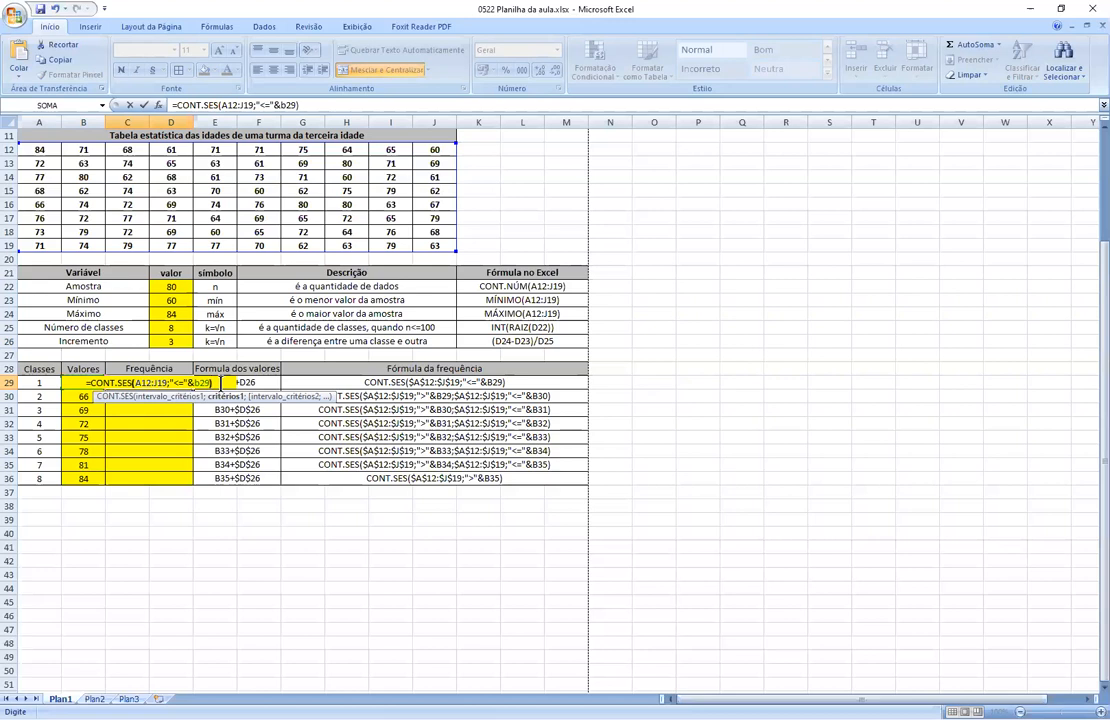
{"action": "key", "text": "Return"}
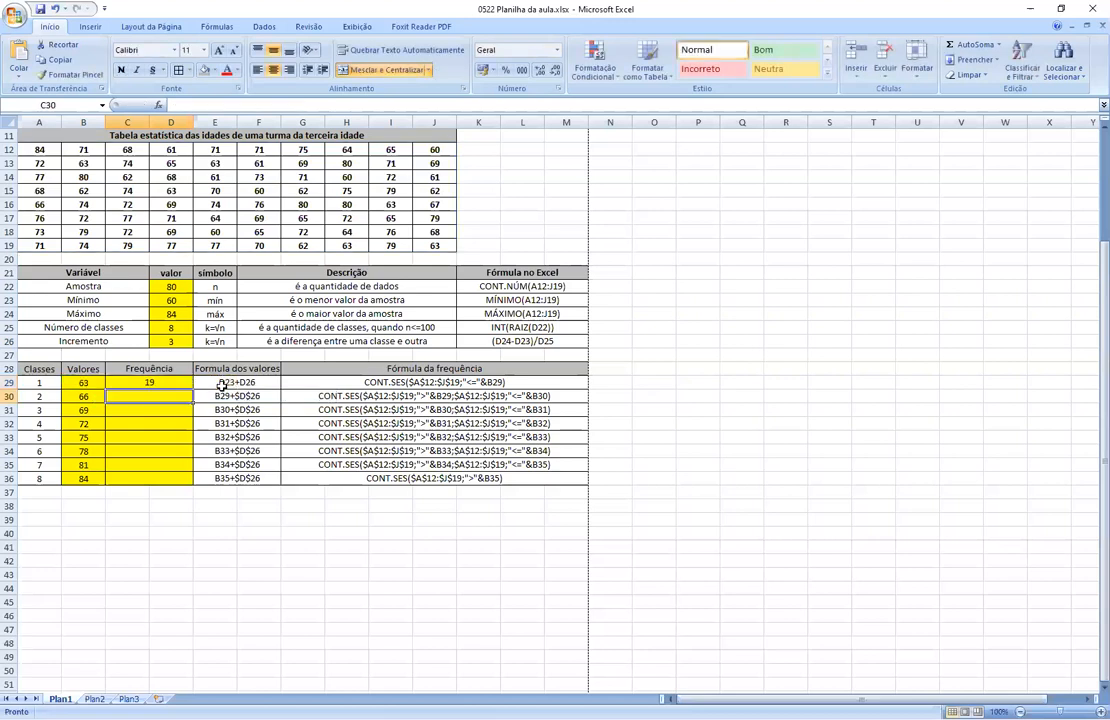
Step: Highlight the ages in cells B15 and B13 of the data table with yellow fill
{"action": "left_click", "coordinate": [80, 190]}
{"action": "left_click", "coordinate": [216, 72]}
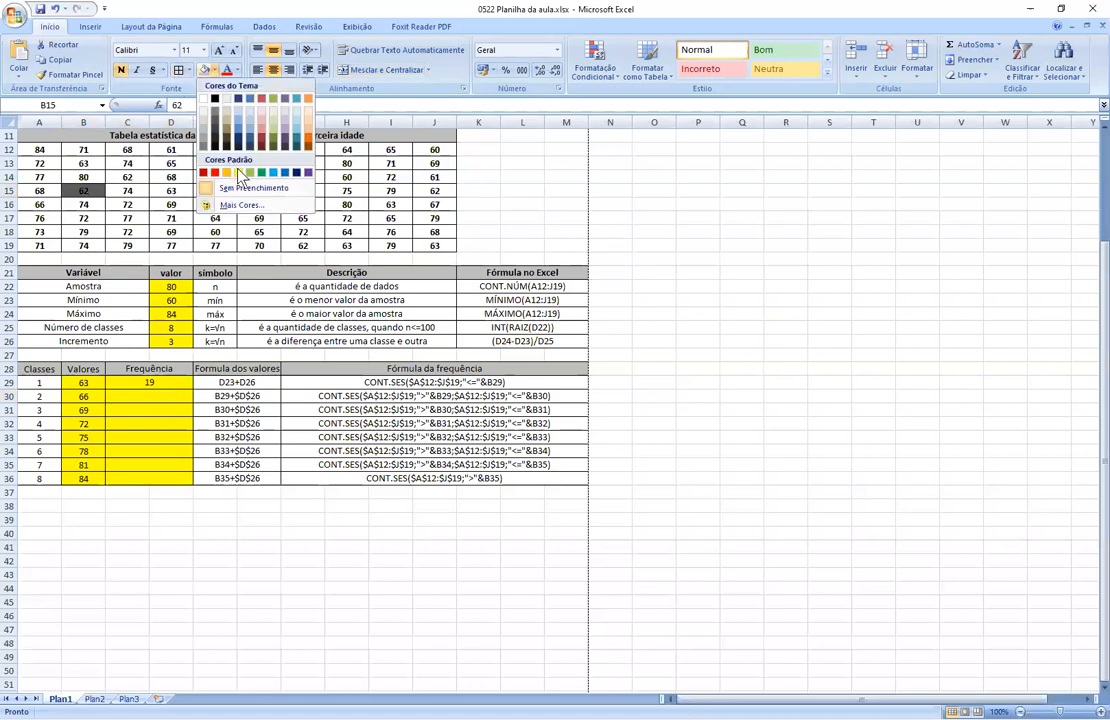
{"action": "left_click", "coordinate": [211, 153]}
{"action": "left_click", "coordinate": [83, 163]}
{"action": "left_click", "coordinate": [205, 70]}
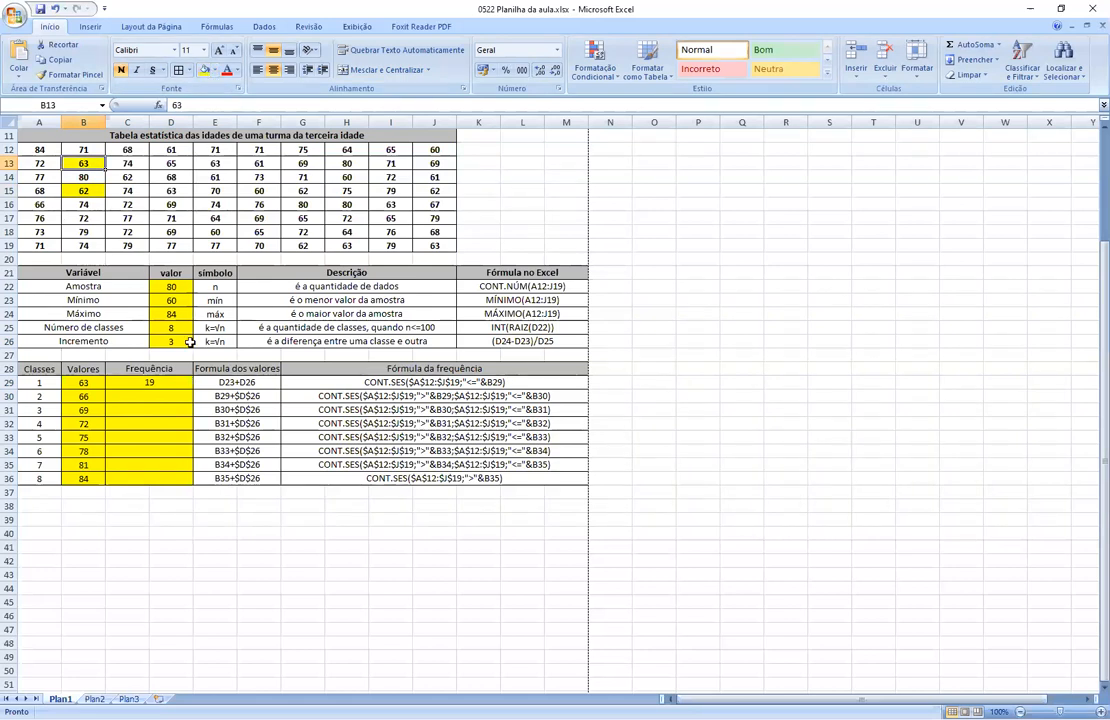
Step: Repeat the yellow fill on the ages in cells C14, D12, F13, E13 and J15
{"action": "left_click", "coordinate": [134, 177]}
{"action": "key", "text": "F4"}
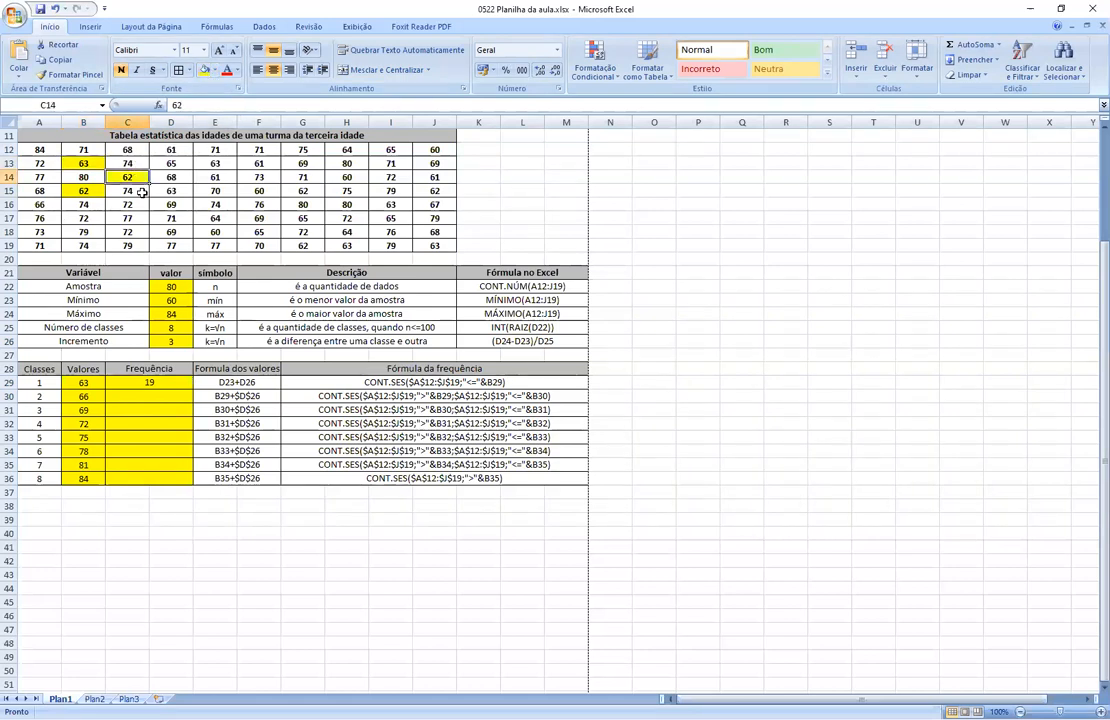
{"action": "left_click", "coordinate": [182, 149]}
{"action": "key", "text": "F4"}
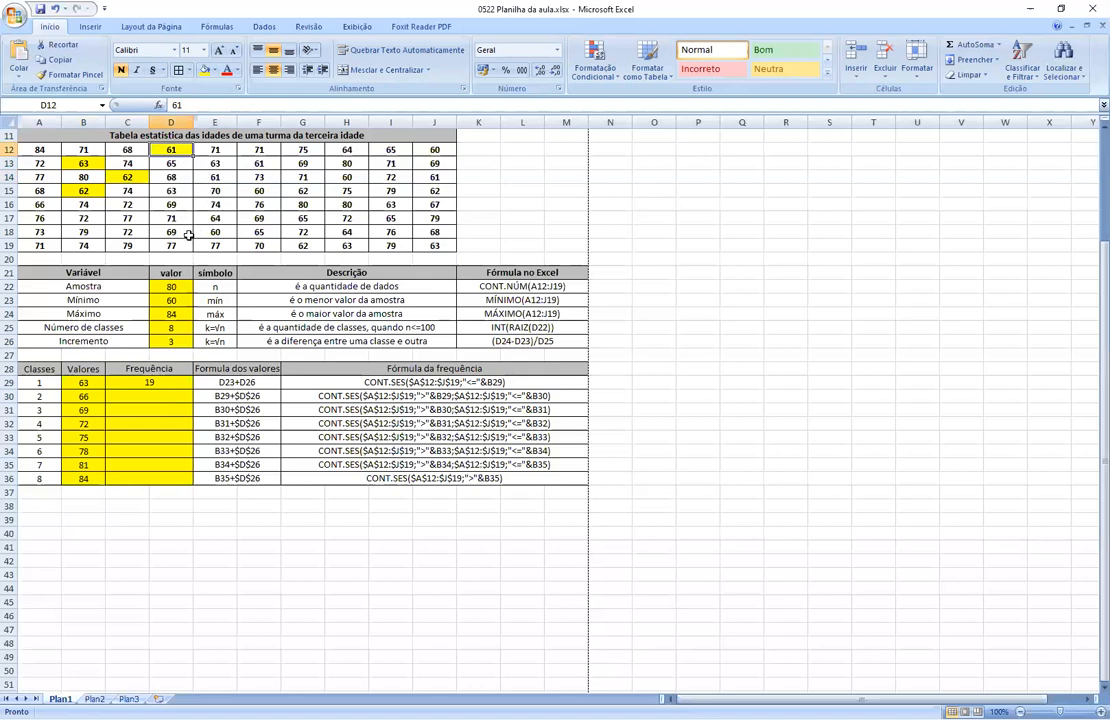
{"action": "left_click", "coordinate": [242, 162]}
{"action": "key", "text": "F4"}
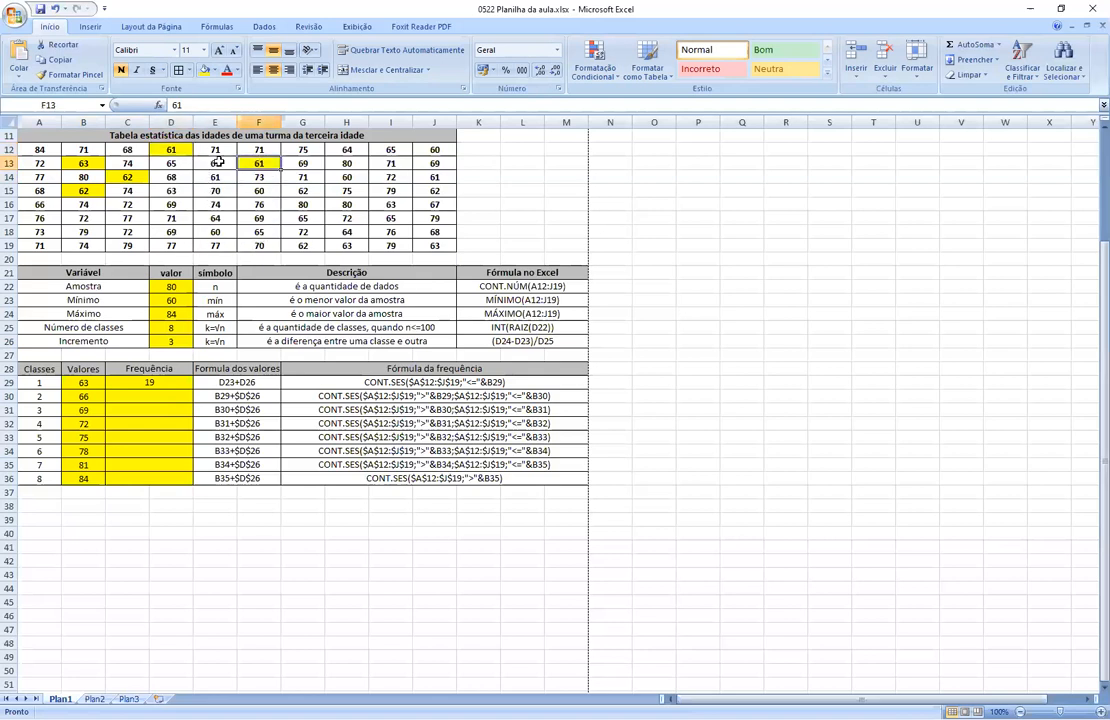
{"action": "left_click", "coordinate": [218, 162]}
{"action": "key", "text": "F4"}
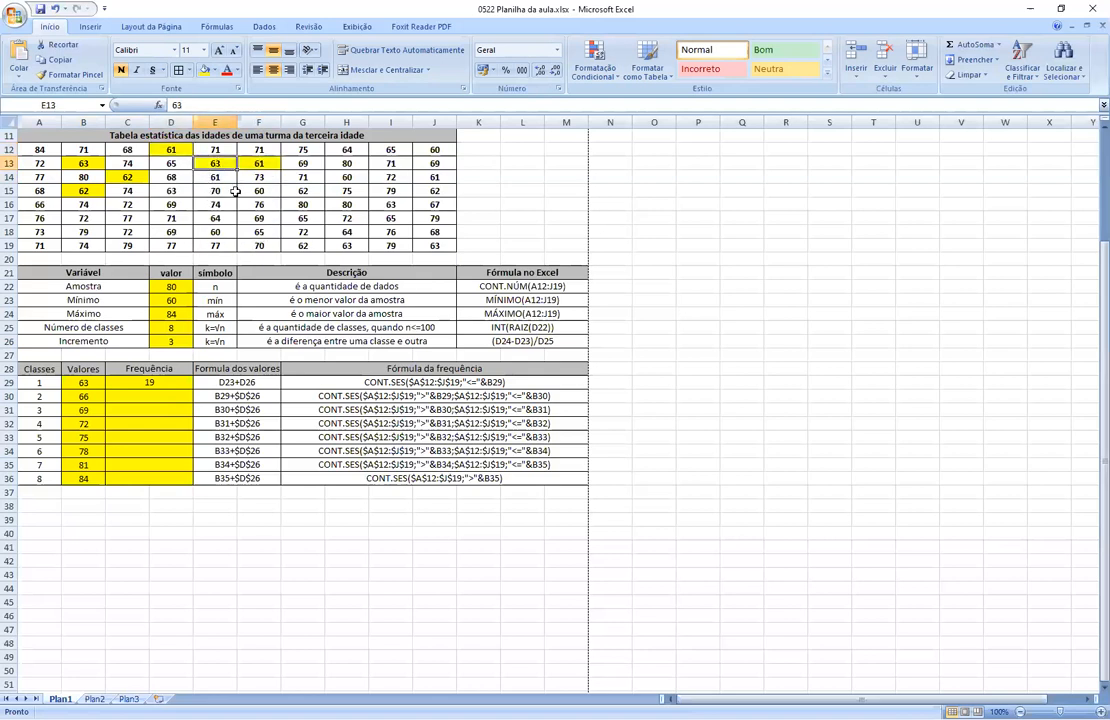
{"action": "left_click", "coordinate": [435, 190]}
{"action": "key", "text": "F4"}
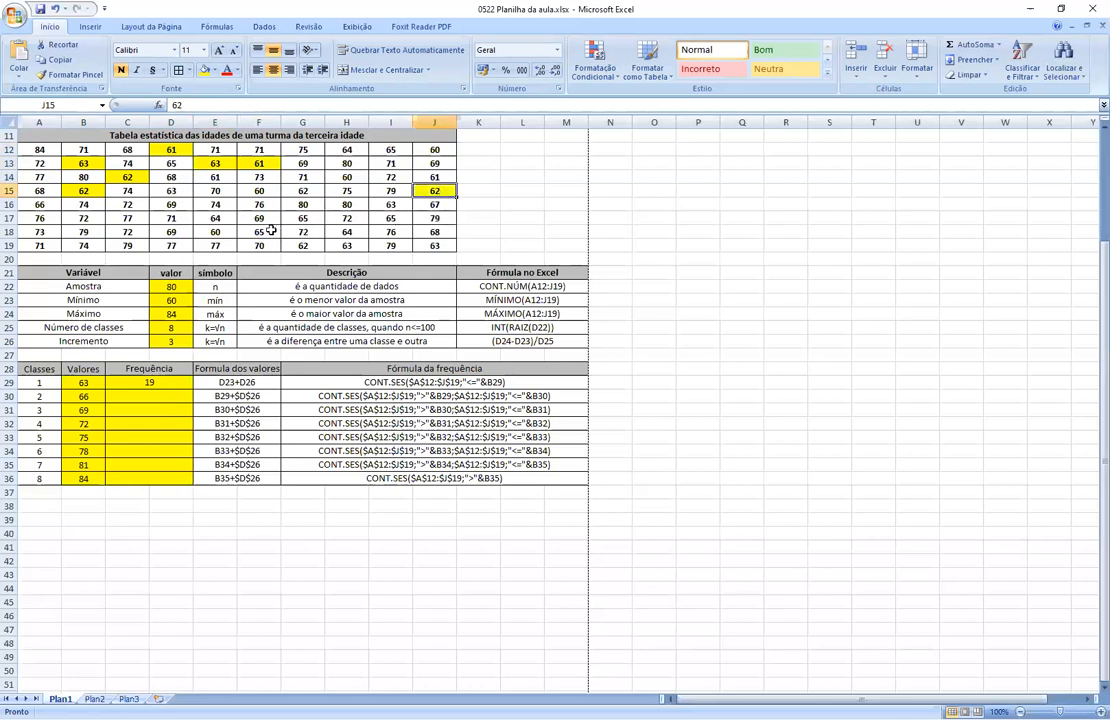
Step: Remove the yellow fill from the ages in cells B12:J16
{"action": "left_click_drag", "start_coordinate": [74, 147], "coordinate": [438, 204]}
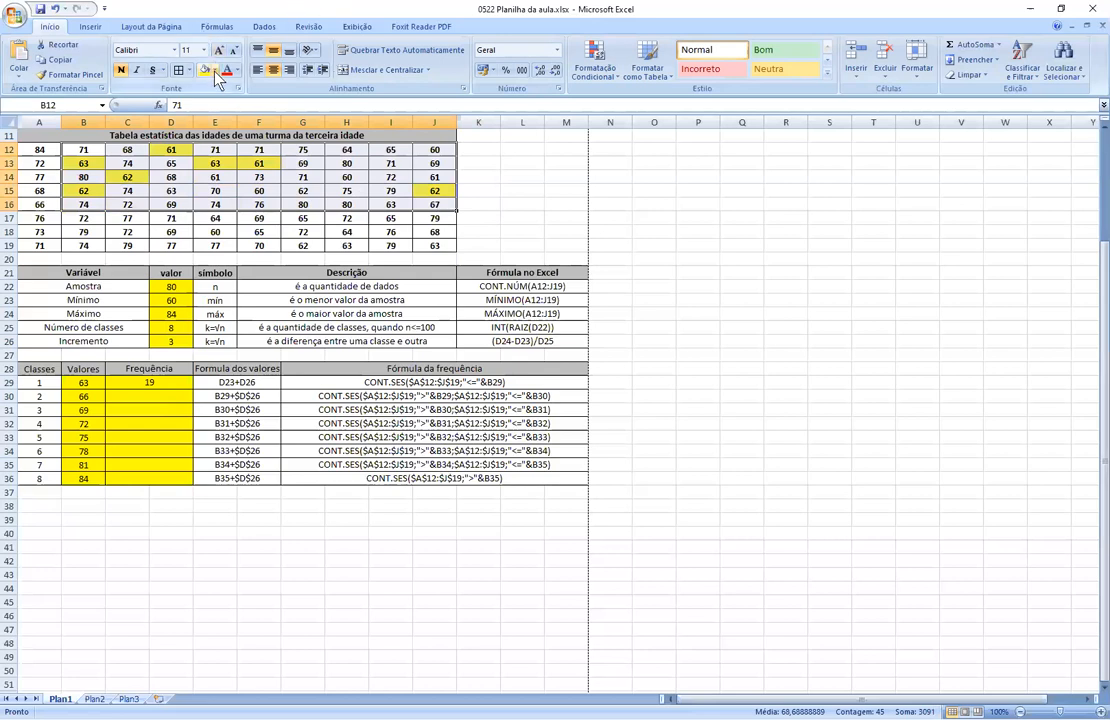
{"action": "left_click", "coordinate": [213, 71]}
{"action": "left_click", "coordinate": [250, 190]}
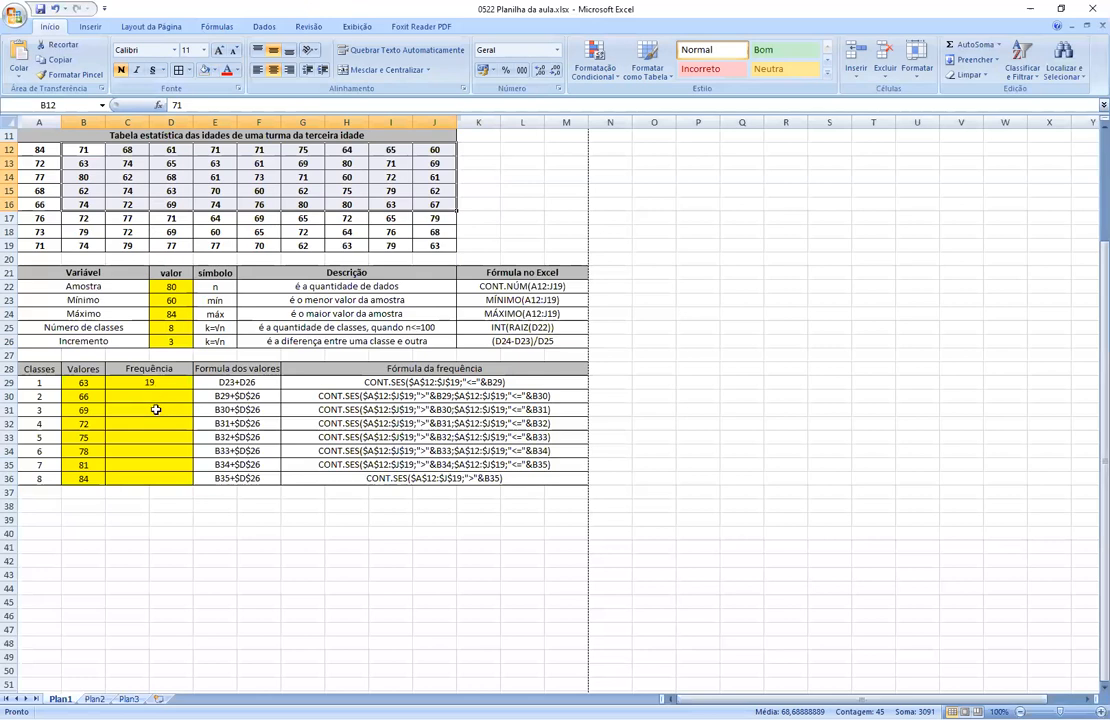
Step: Begin the class 2 frequency formula in cell C30 with =CONT.SES(A12:J19;">"&B29
{"action": "left_click", "coordinate": [146, 397]}
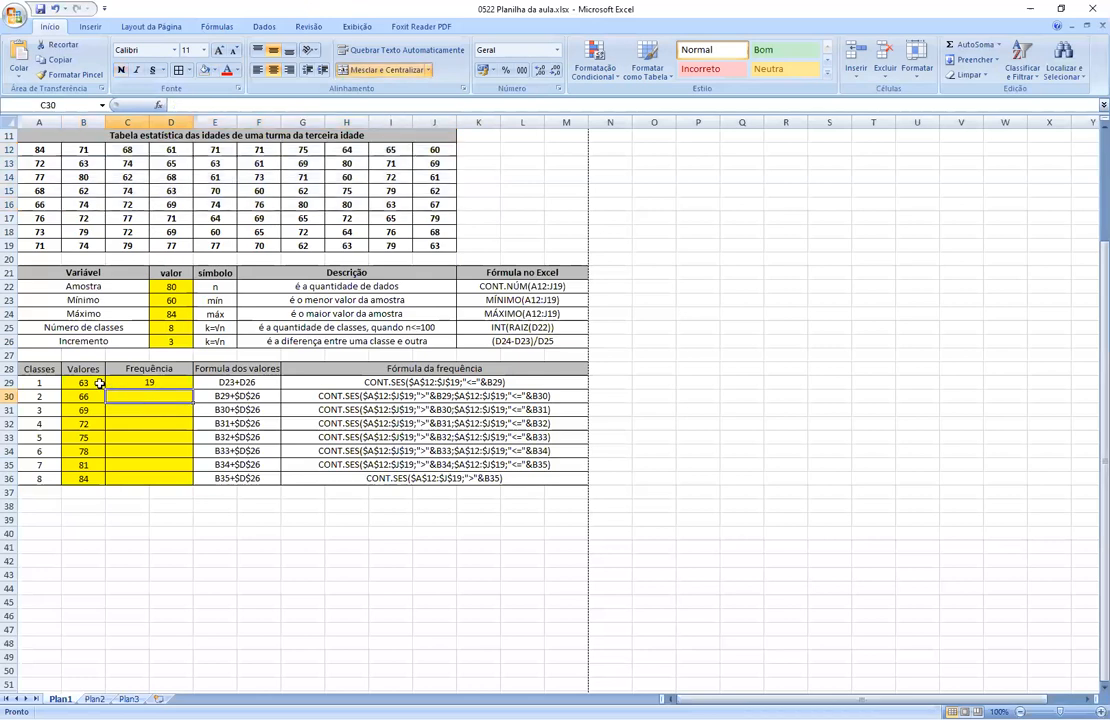
{"action": "left_click", "coordinate": [83, 382]}
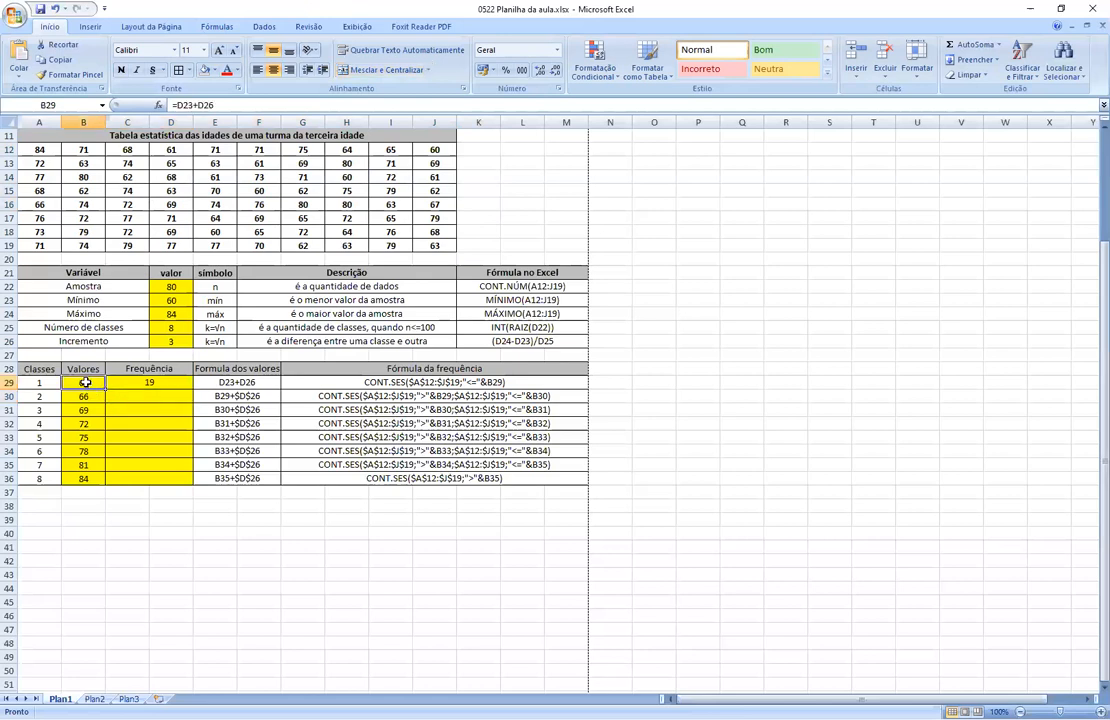
{"action": "left_click", "coordinate": [146, 398]}
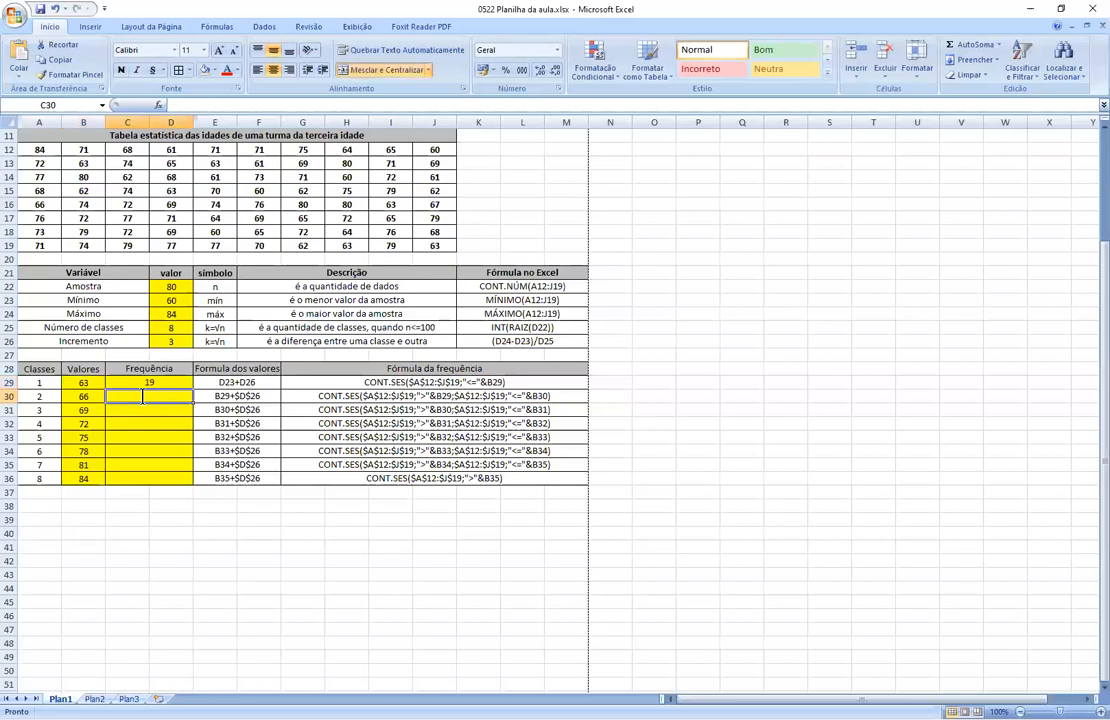
{"action": "type", "text": "=c"}
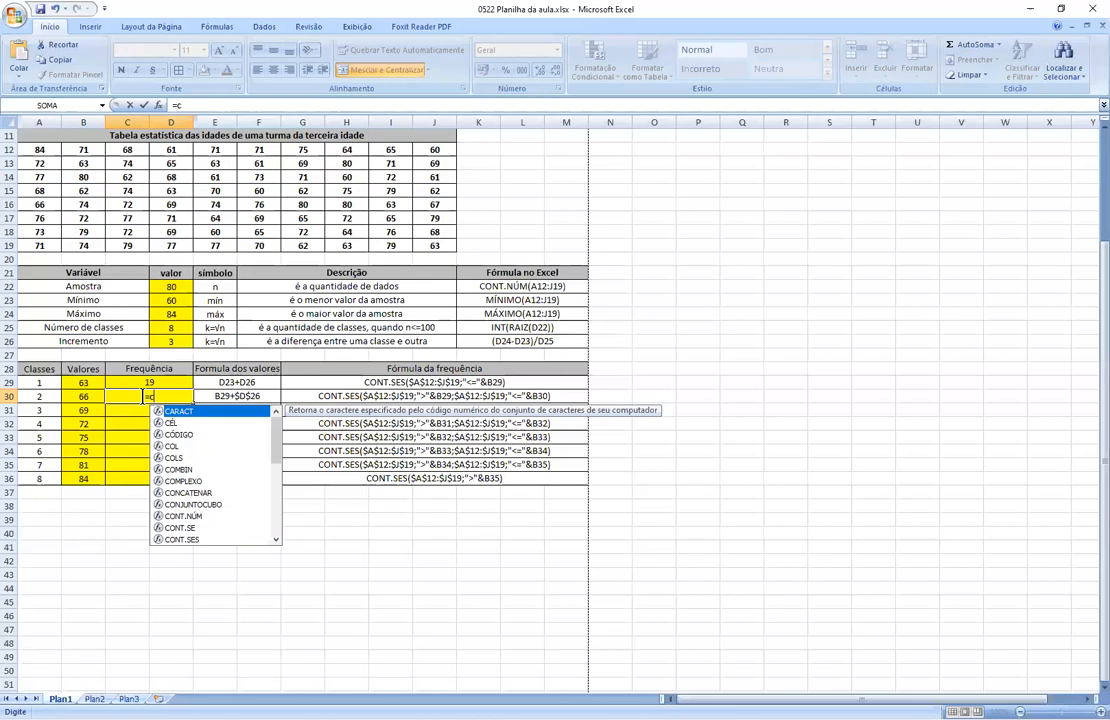
{"action": "type", "text": "ont.ses"}
{"action": "key", "text": "Tab"}
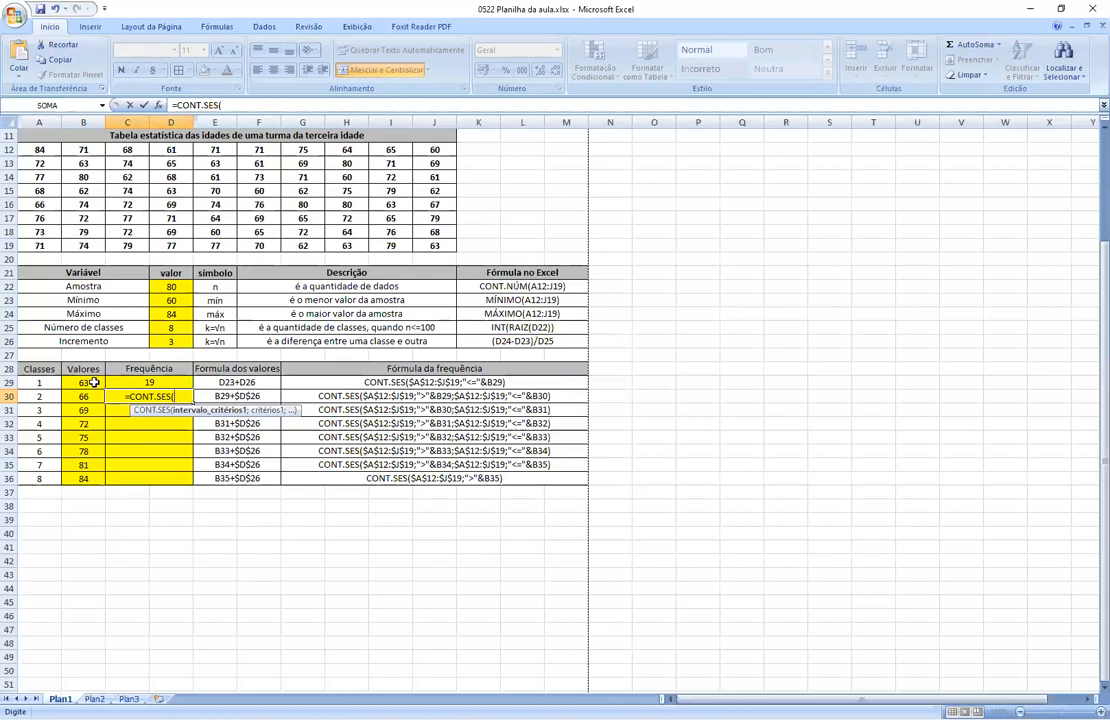
{"action": "left_click_drag", "start_coordinate": [36, 147], "coordinate": [434, 250]}
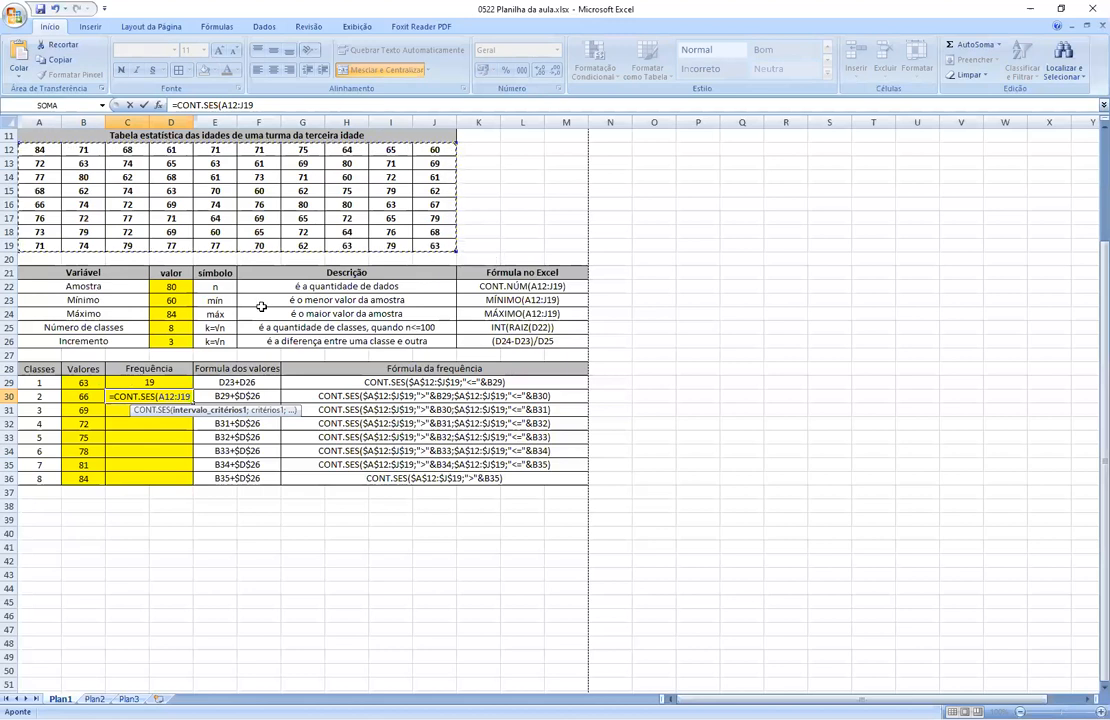
{"action": "type", "text": ";"}
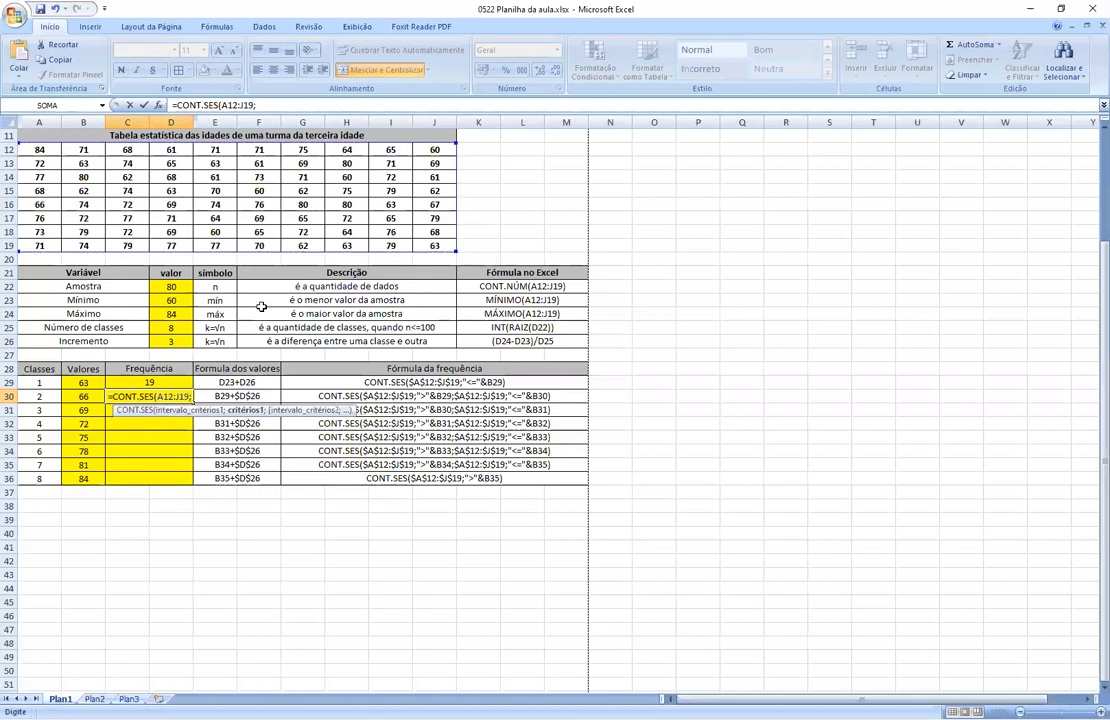
{"action": "type", "text": "\""}
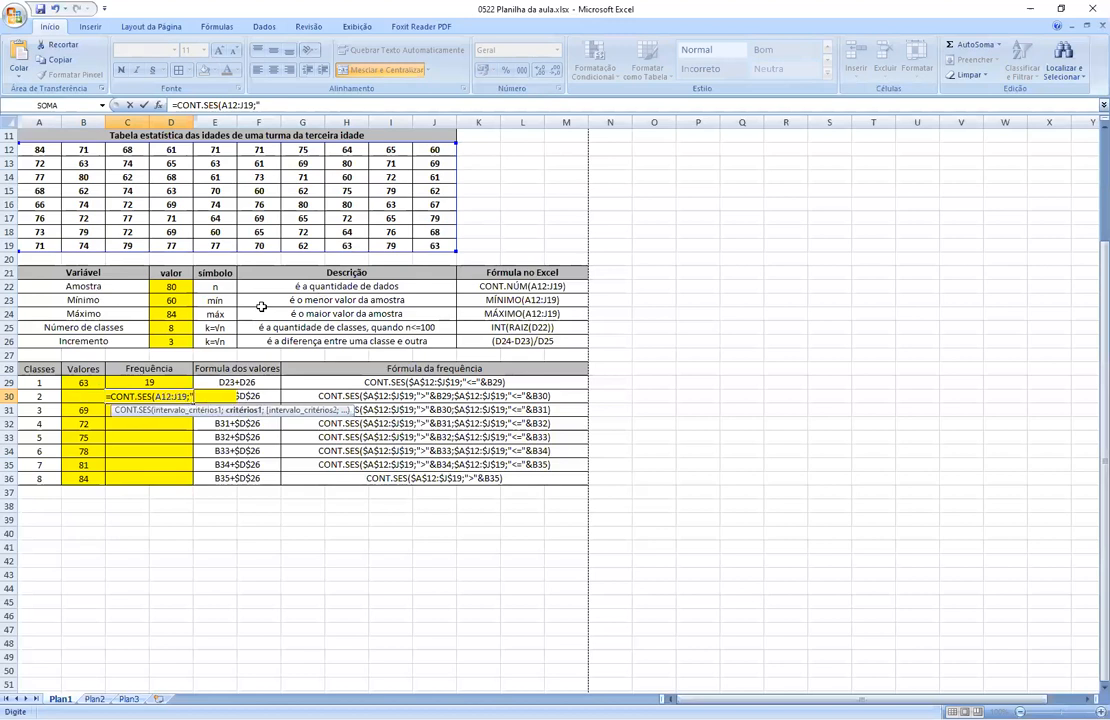
{"action": "type", "text": ">"}
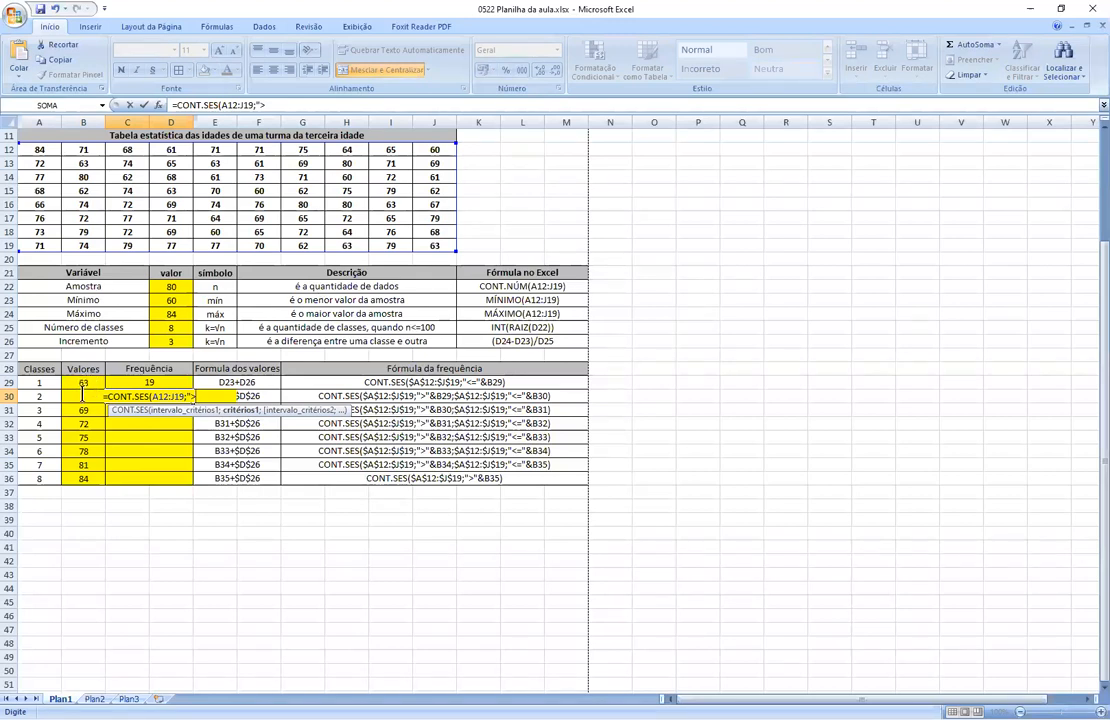
{"action": "type", "text": "\""}
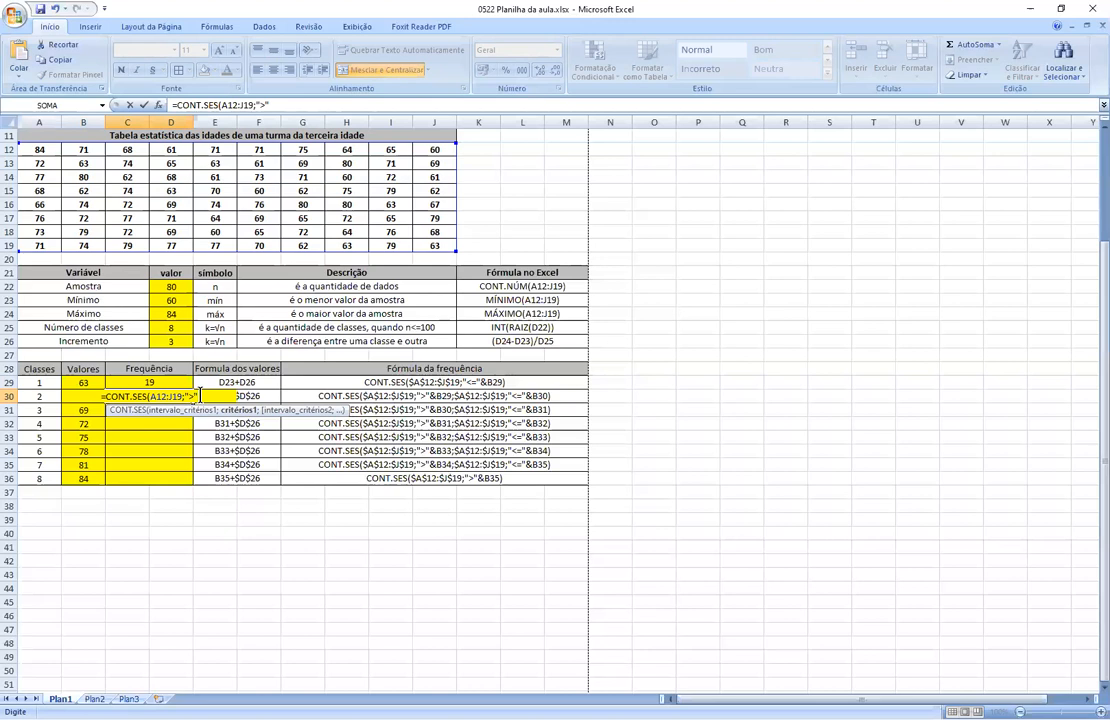
{"action": "type", "text": "&"}
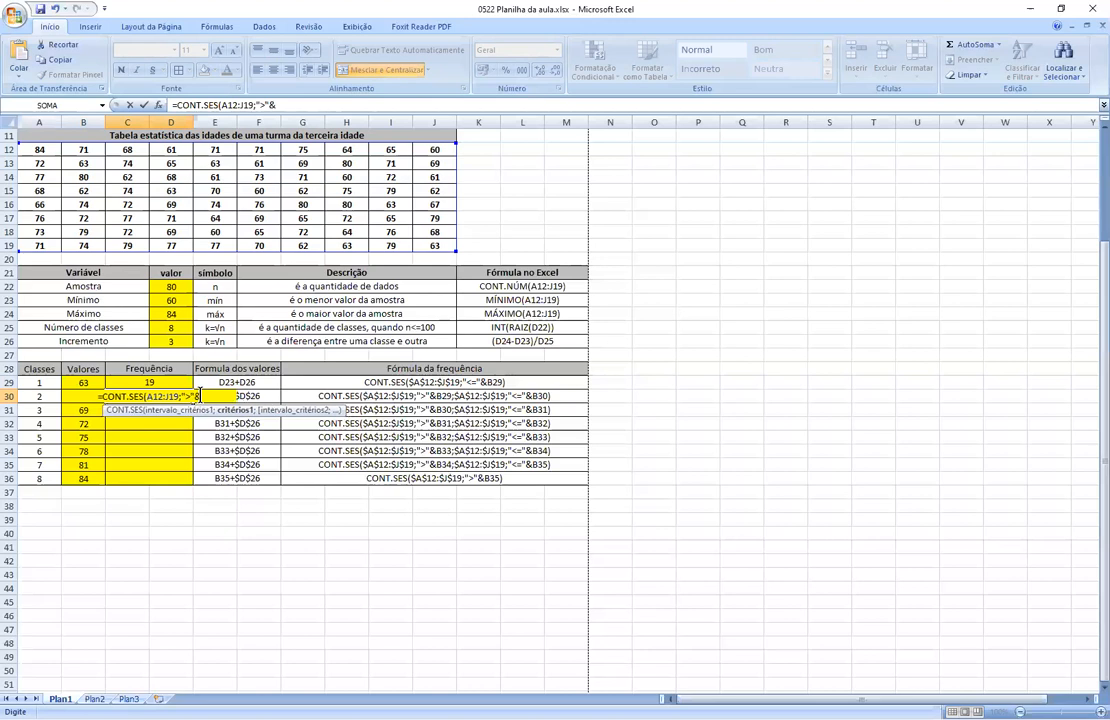
{"action": "left_click", "coordinate": [83, 382]}
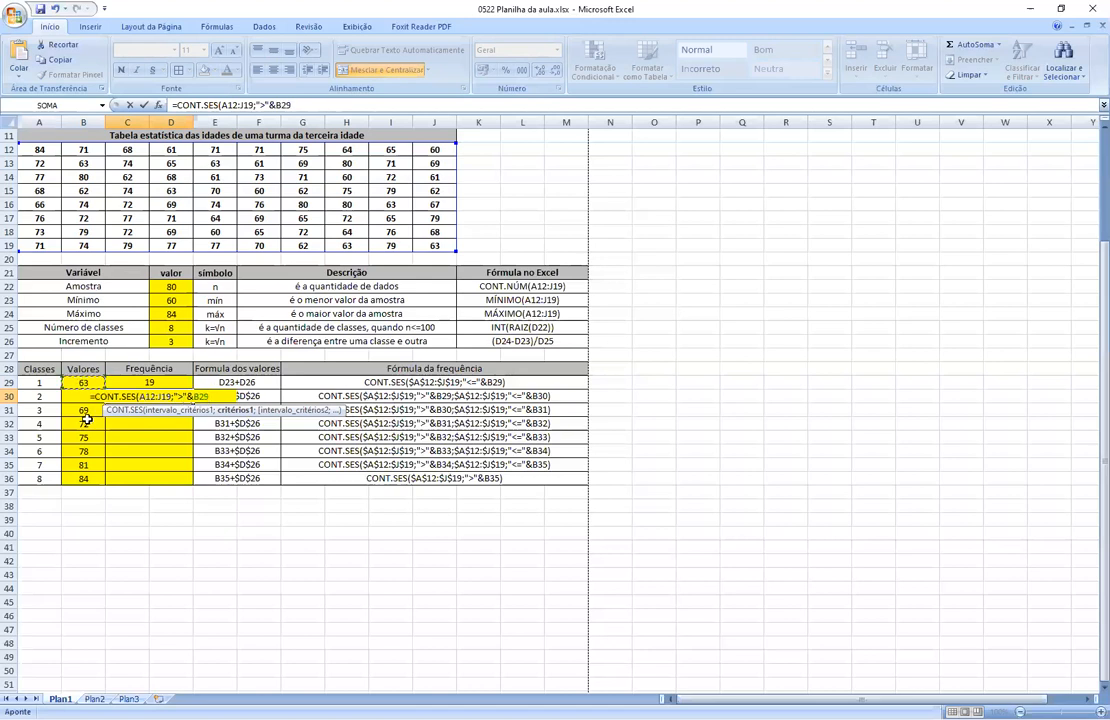
Step: Add A12:J19 as the second range with the criterion "<="&B30 to the C30 formula and try to commit it
{"action": "type", "text": ";"}
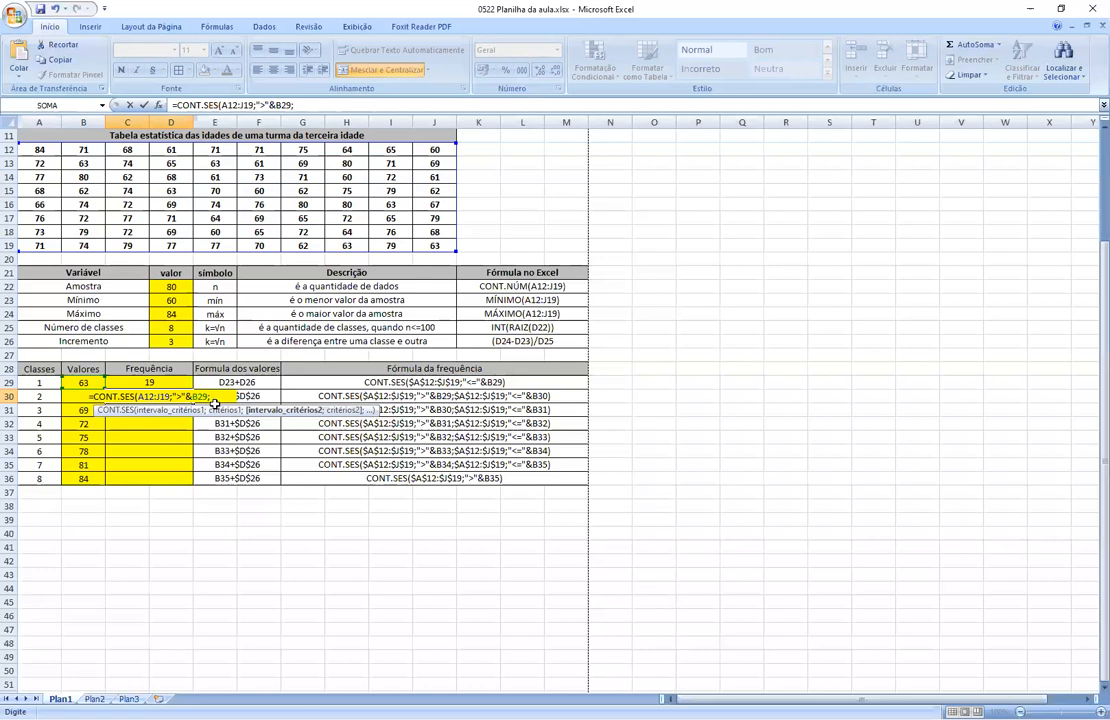
{"action": "left_click_drag", "start_coordinate": [38, 148], "coordinate": [432, 247]}
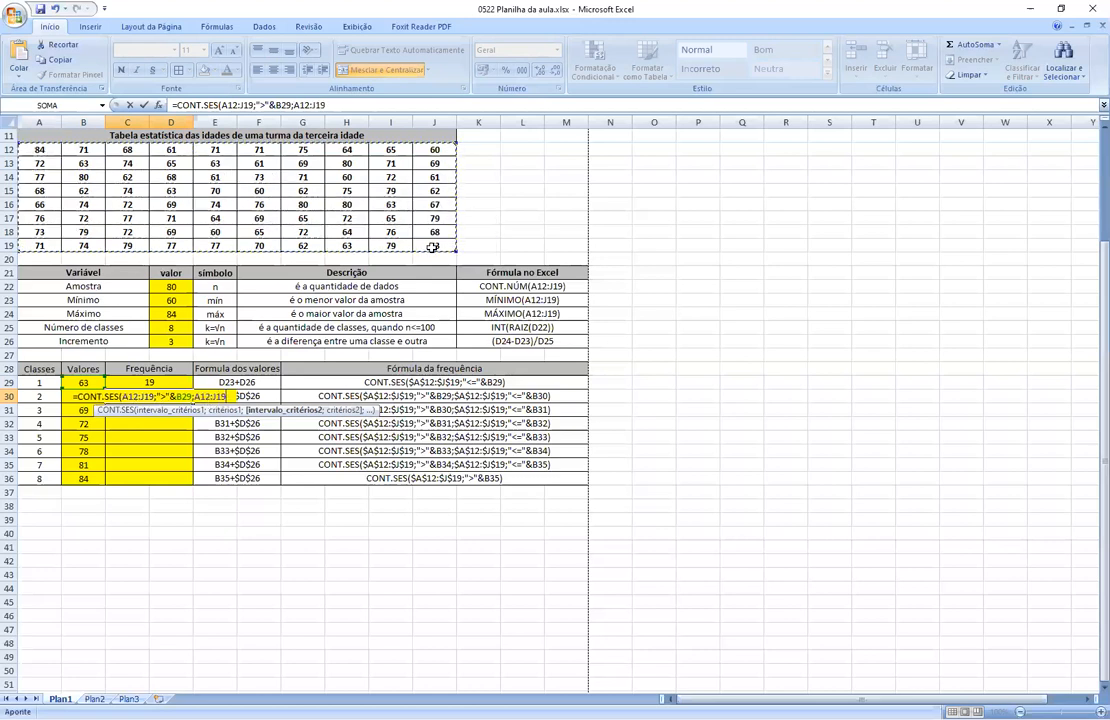
{"action": "type", "text": "\""}
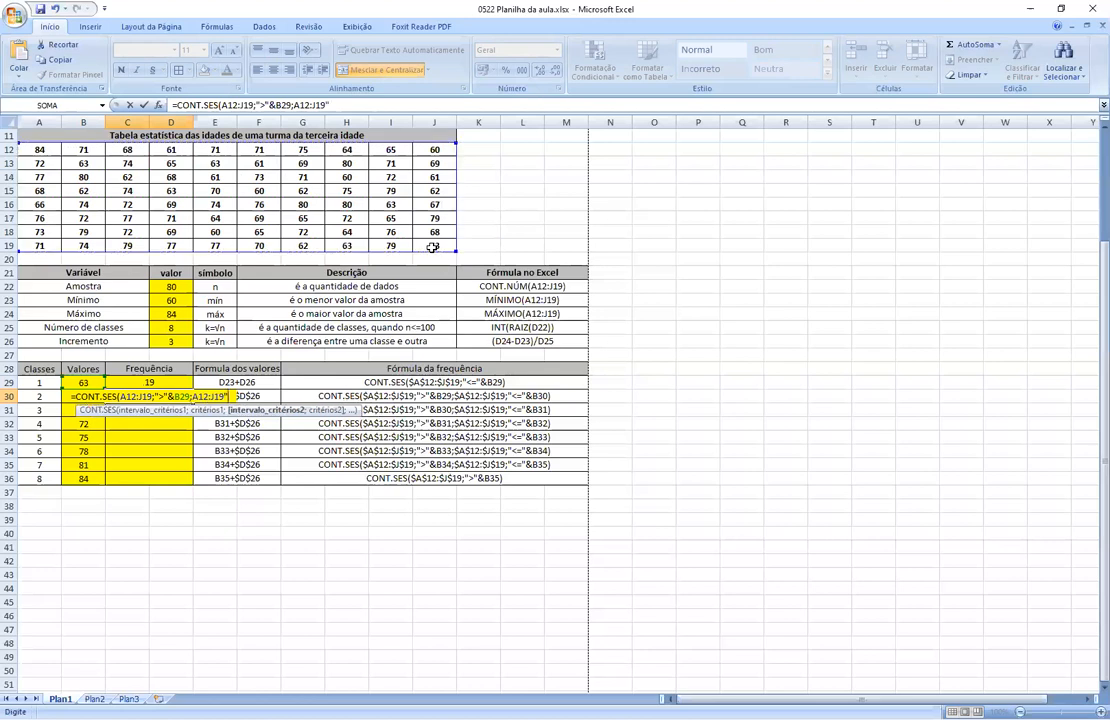
{"action": "type", "text": "<="}
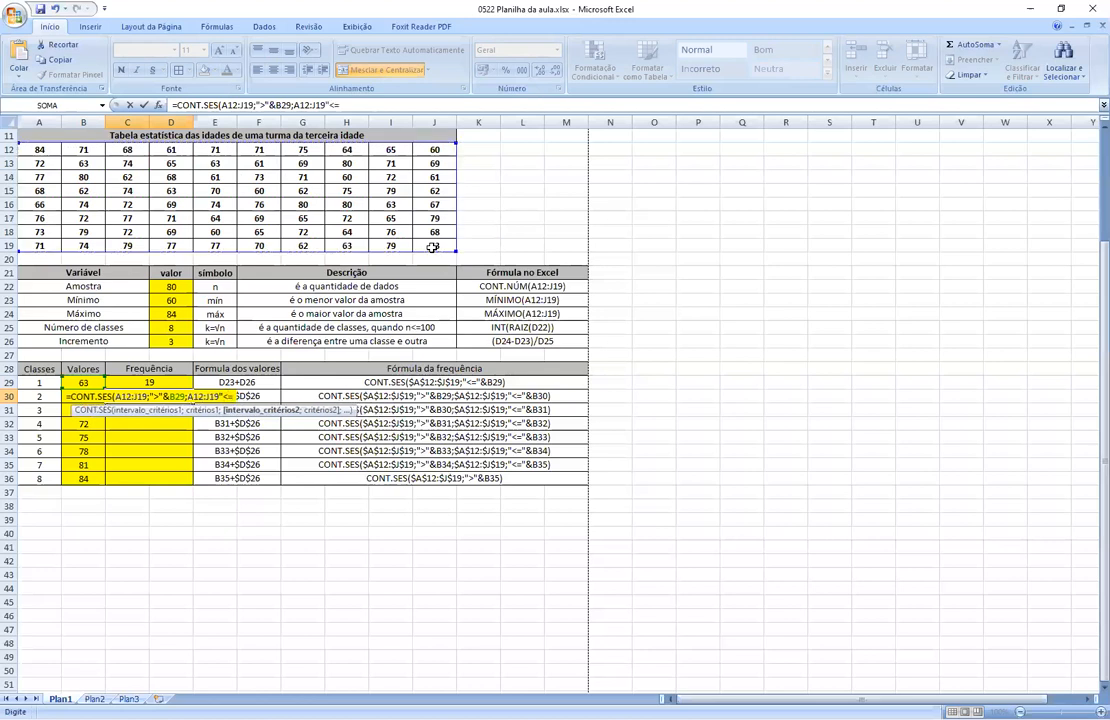
{"action": "type", "text": "\""}
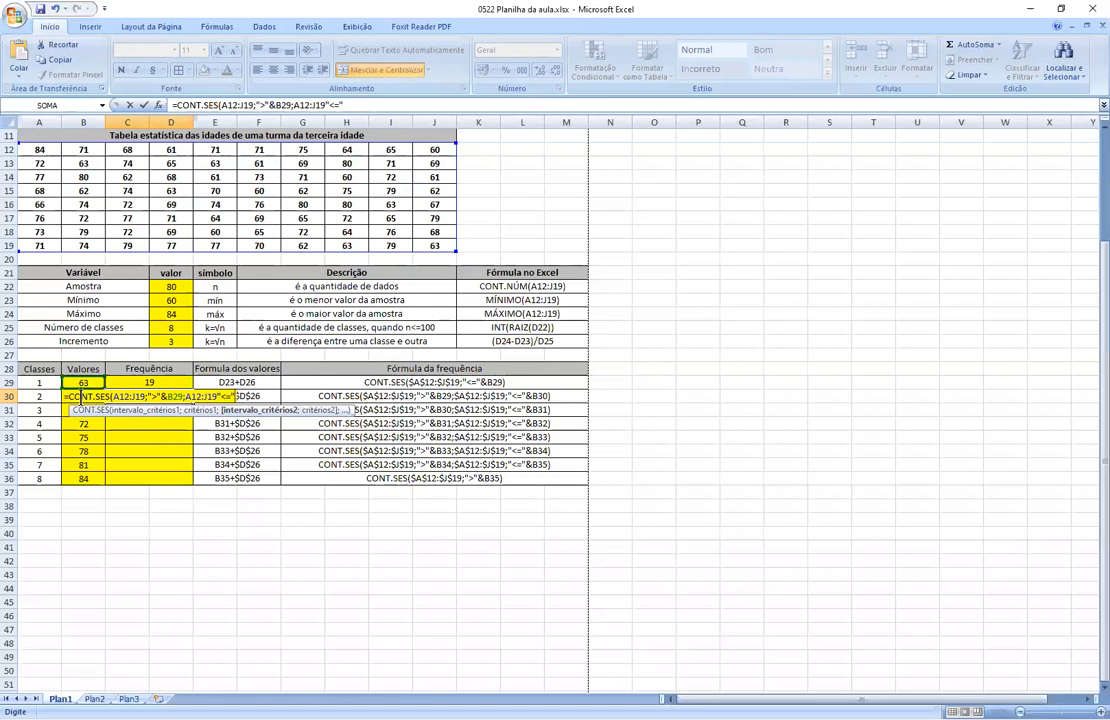
{"action": "type", "text": "&"}
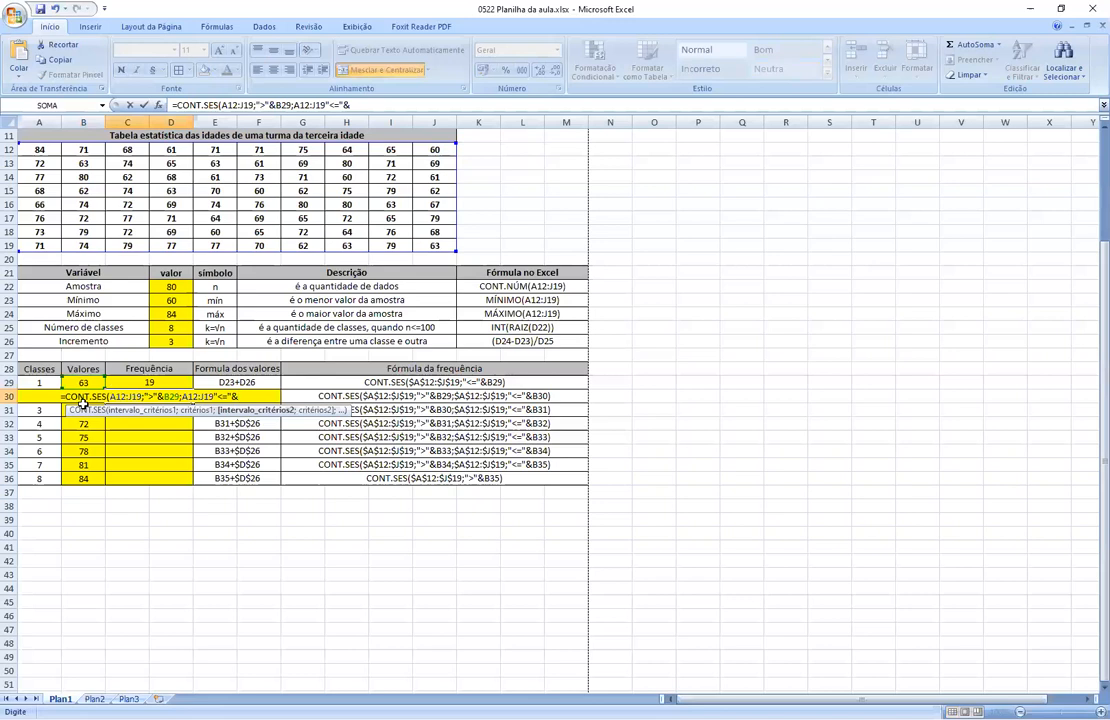
{"action": "type", "text": "B30"}
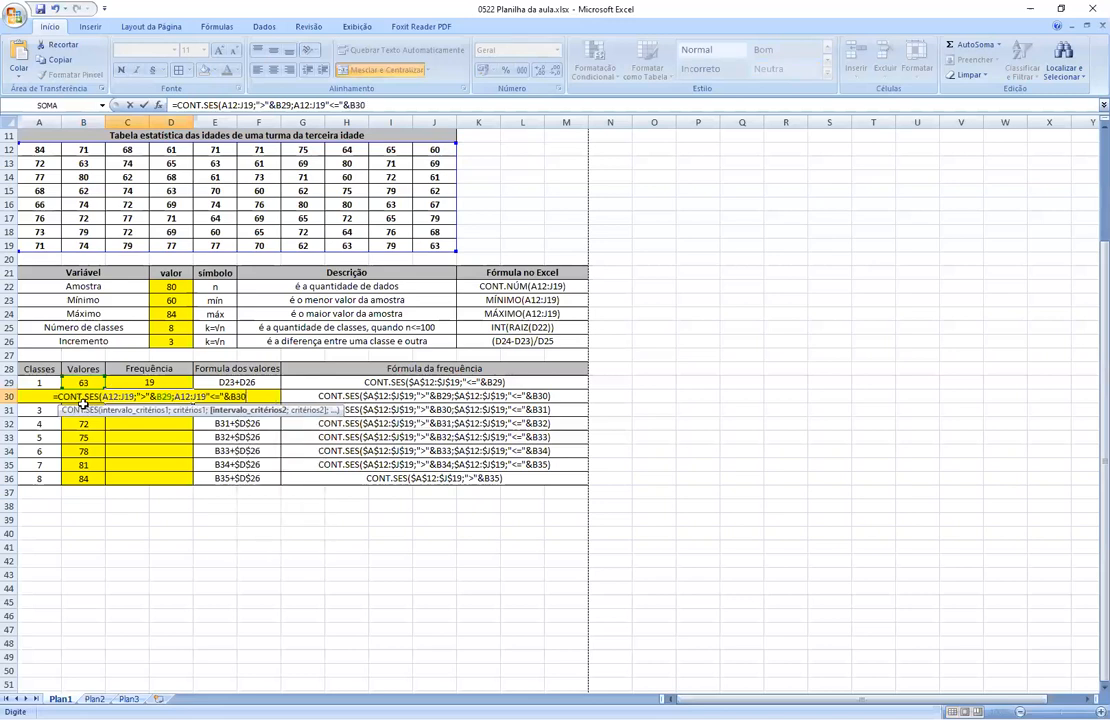
{"action": "key", "text": "Return"}
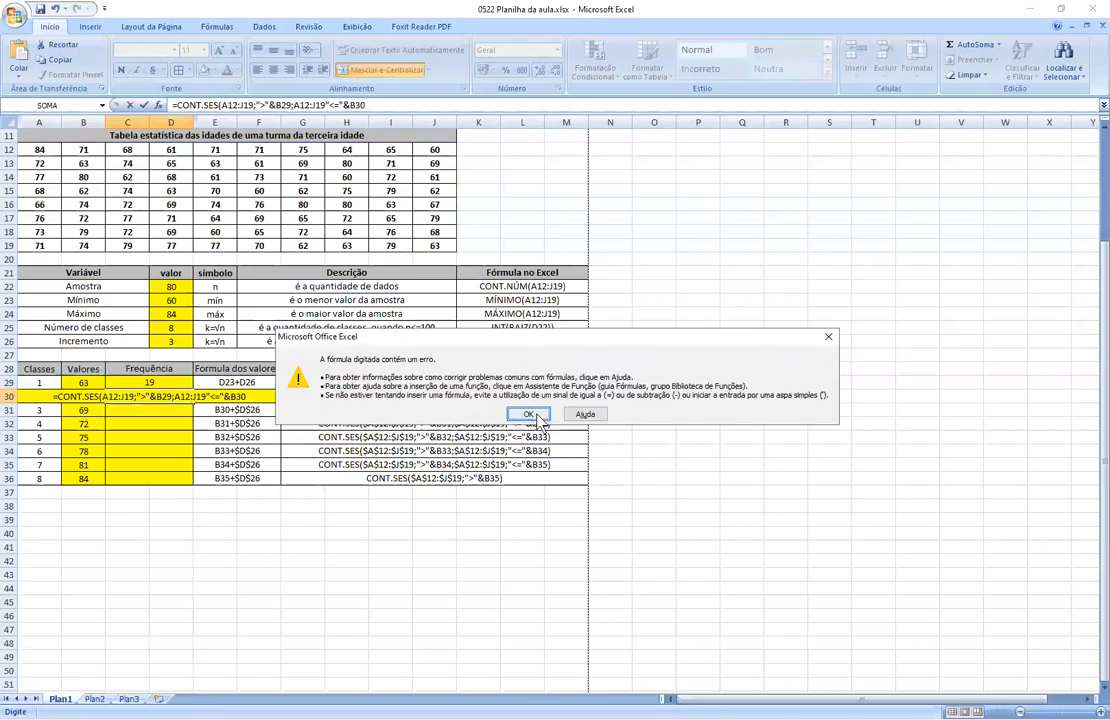
{"action": "left_click", "coordinate": [528, 414]}
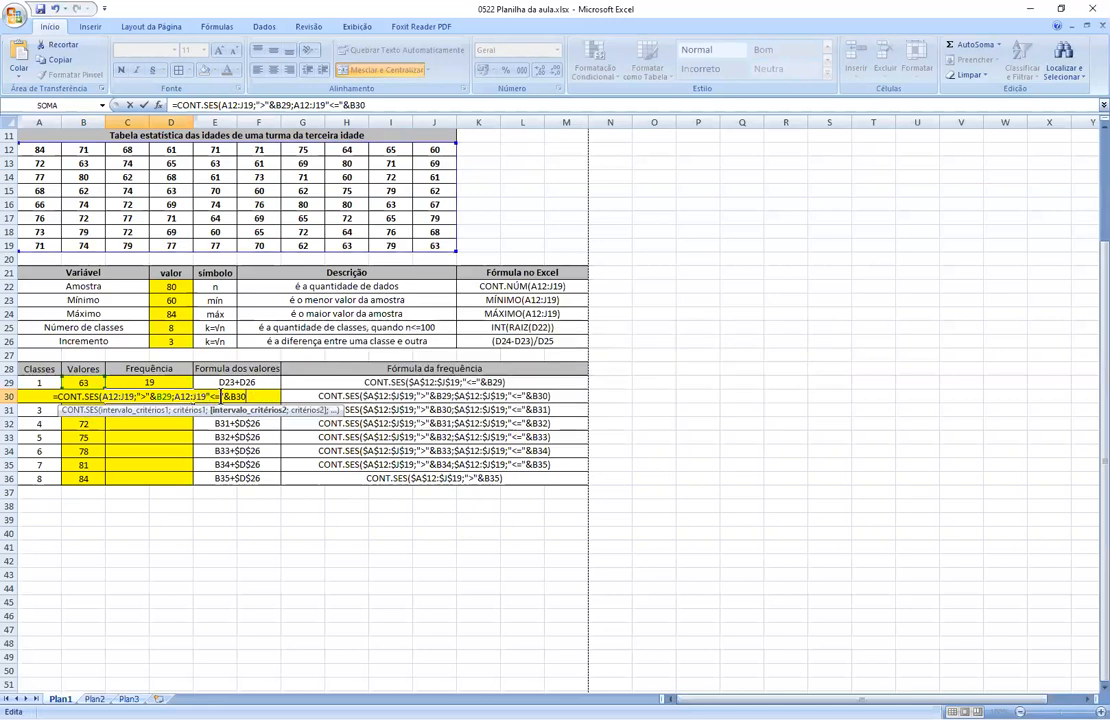
Step: Correct the separator and closing parenthesis in C30 and commit it as =CONT.SES(A12:J19;">"&B29;A12:J19;"<="&B30)
{"action": "left_click", "coordinate": [207, 396]}
{"action": "type", "text": ";"}
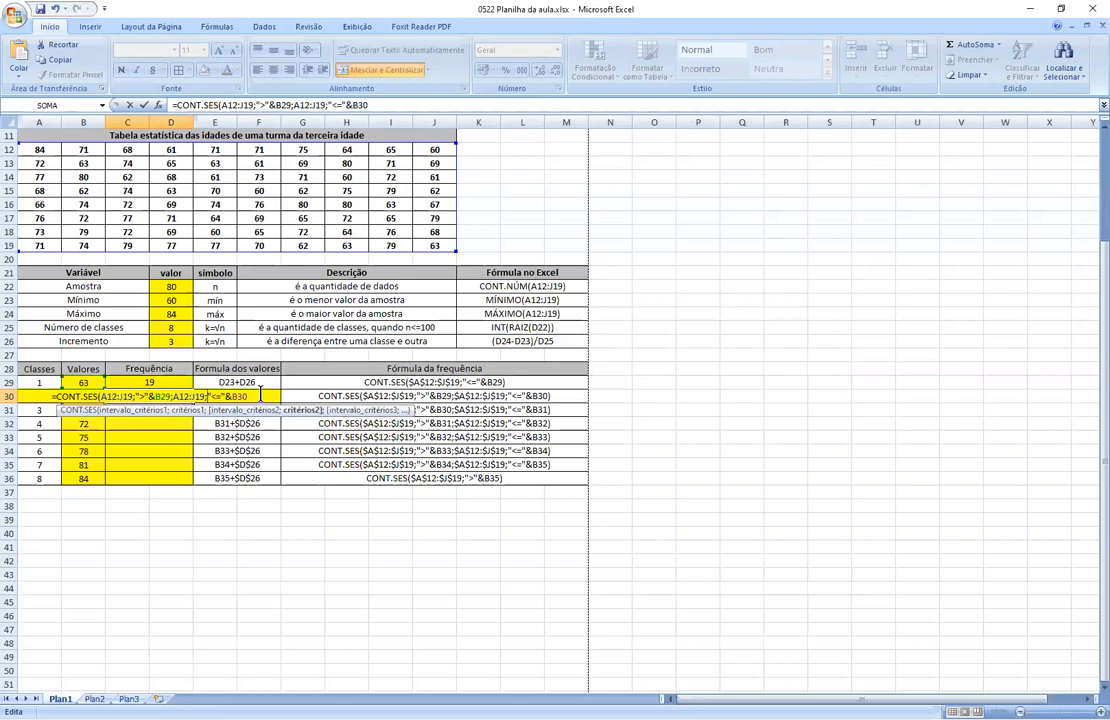
{"action": "type", "text": ")"}
{"action": "key", "text": "Return"}
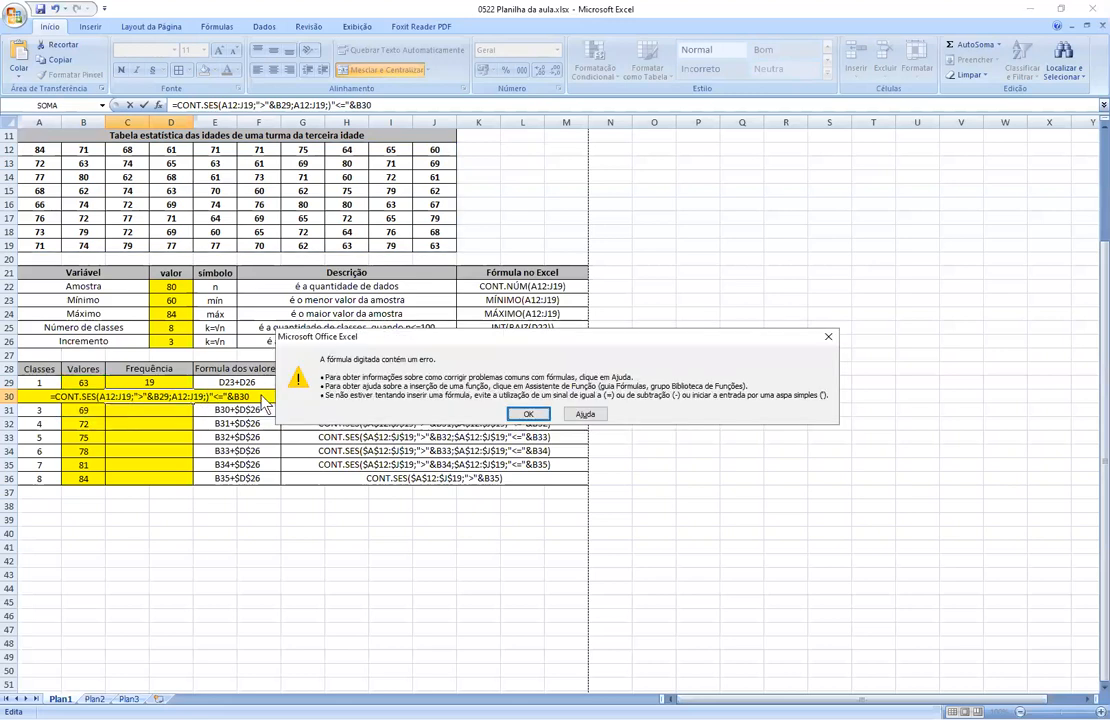
{"action": "left_click", "coordinate": [530, 415]}
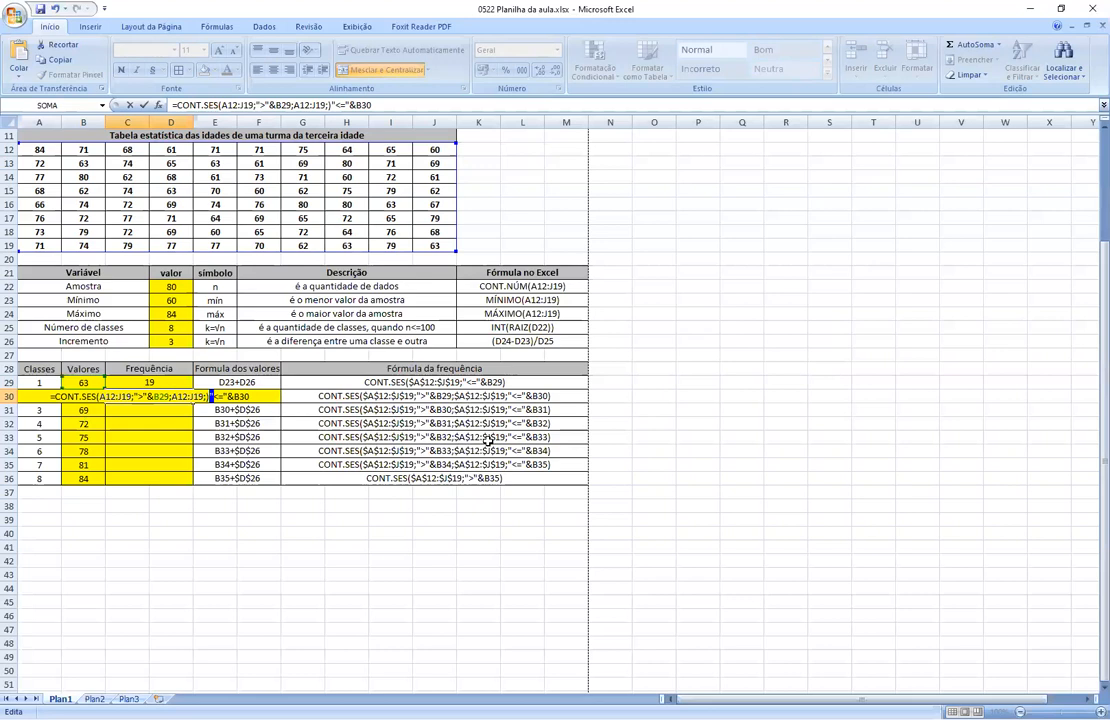
{"action": "left_click", "coordinate": [264, 403]}
{"action": "key", "text": "BackSpace"}
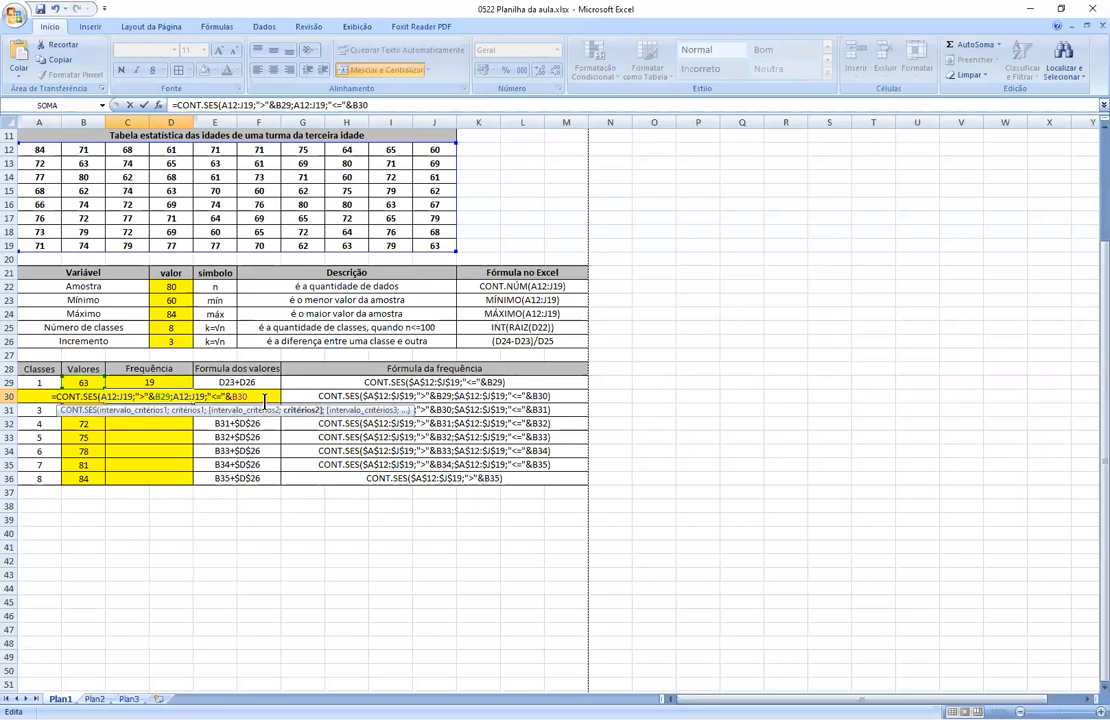
{"action": "type", "text": ")"}
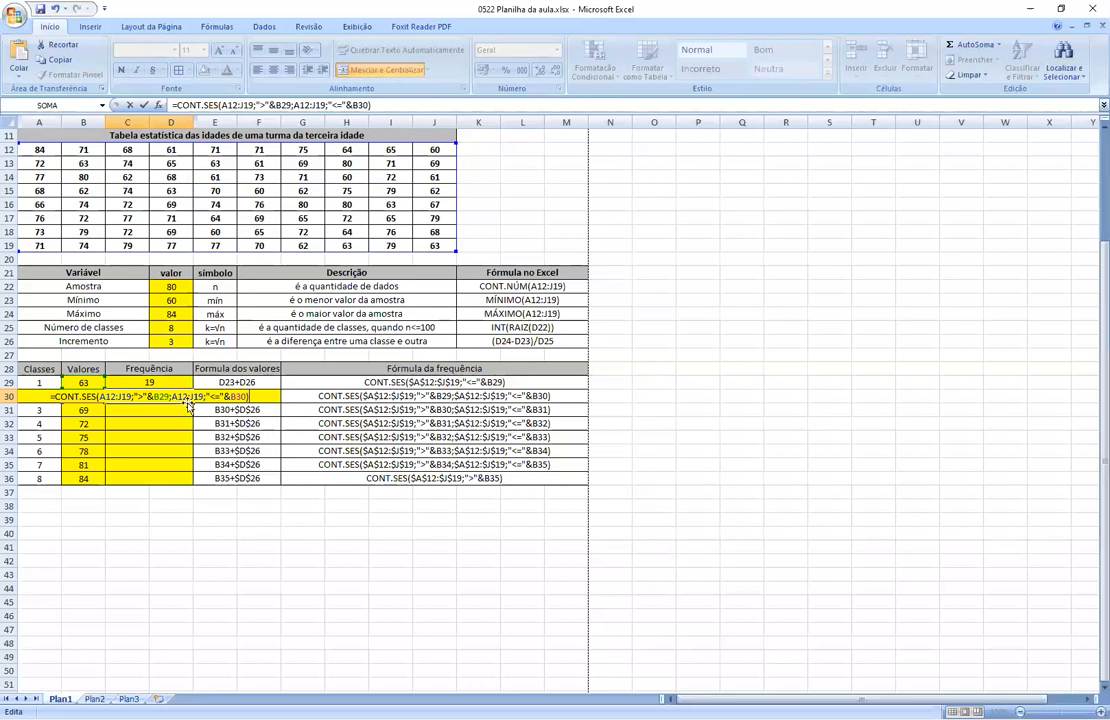
{"action": "key", "text": "Return"}
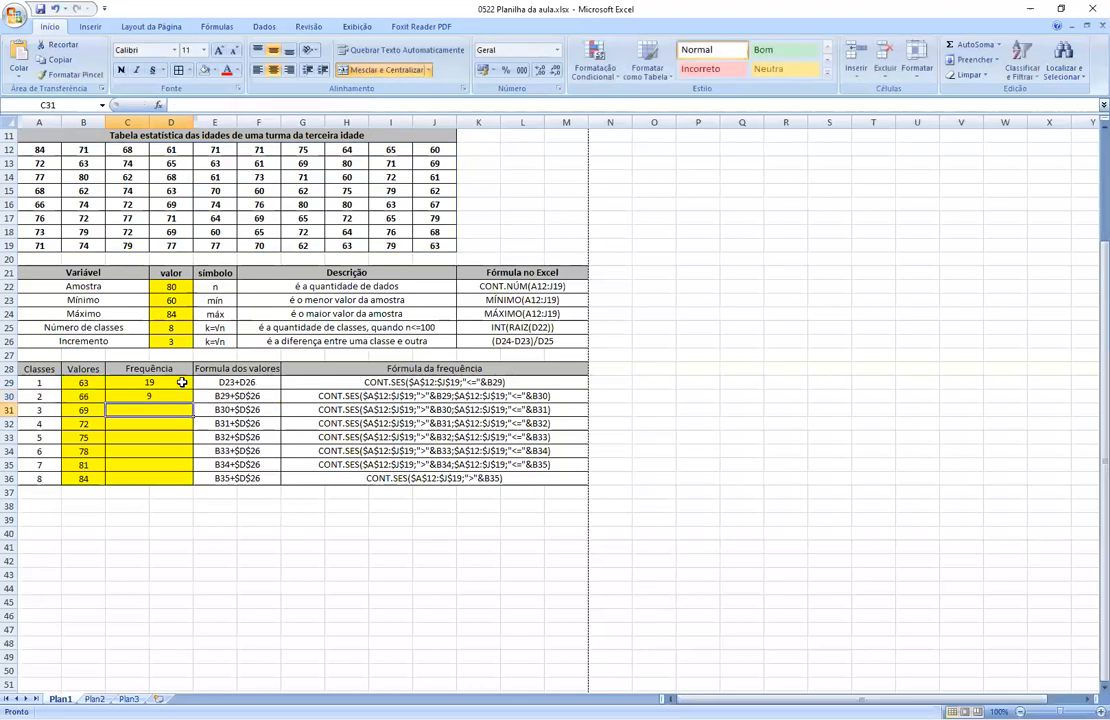
Step: Convert both A12:J19 ranges in the C30 formula to the absolute reference $A$12:$J$19
{"action": "left_click", "coordinate": [150, 395]}
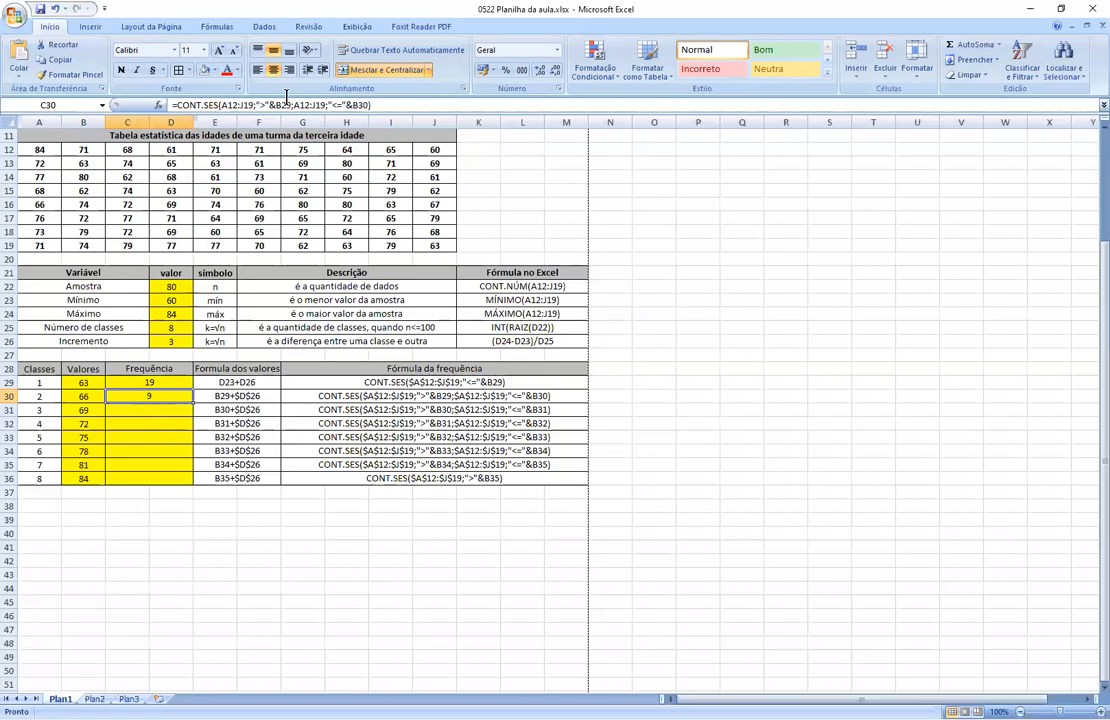
{"action": "double_click", "coordinate": [163, 399]}
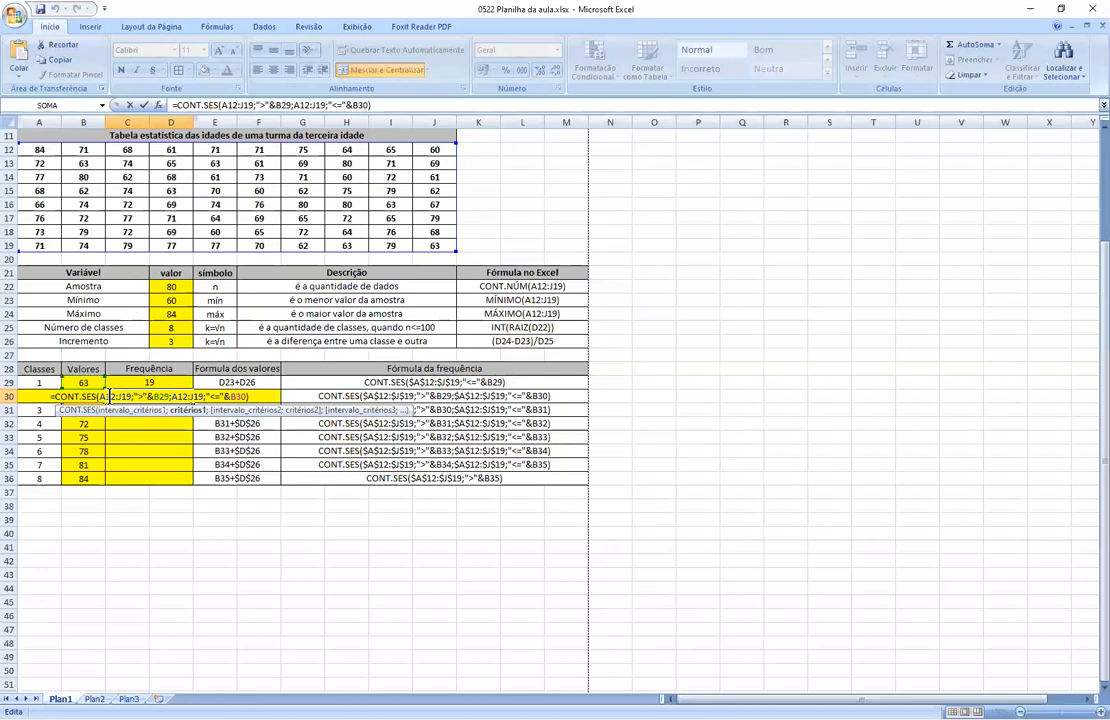
{"action": "double_click", "coordinate": [108, 397]}
{"action": "key", "text": "F4"}
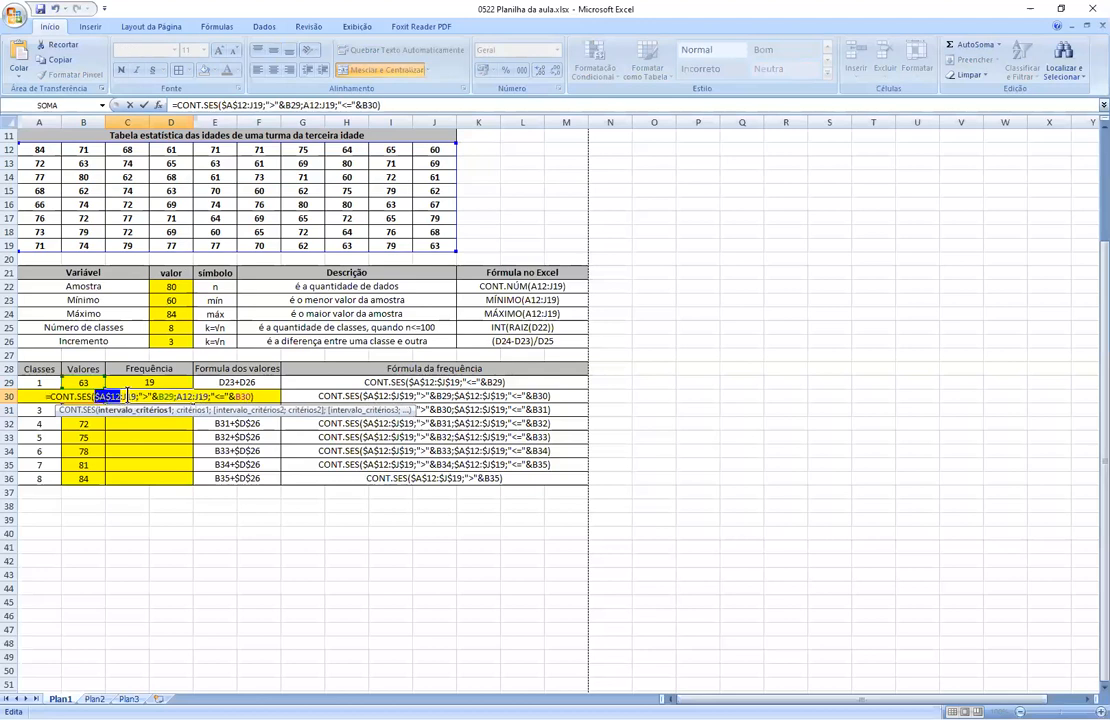
{"action": "left_click", "coordinate": [128, 396]}
{"action": "key", "text": "F4"}
{"action": "left_click", "coordinate": [172, 396]}
{"action": "key", "text": "F4"}
{"action": "left_click", "coordinate": [208, 396]}
{"action": "double_click", "coordinate": [192, 396]}
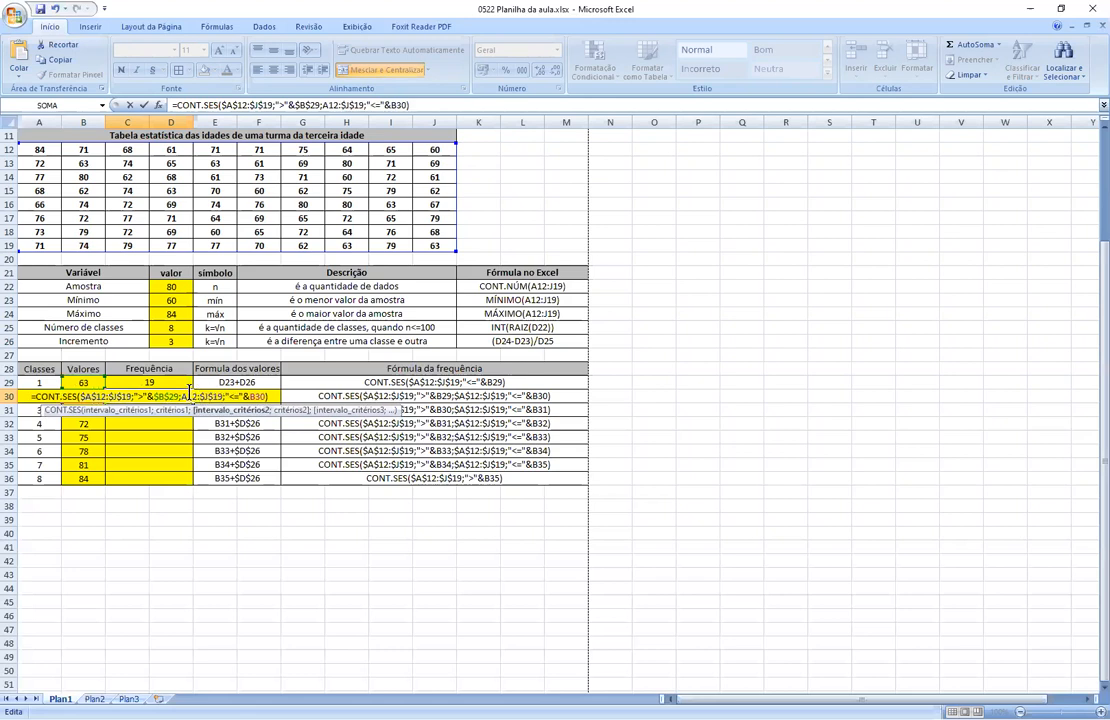
{"action": "key", "text": "F4"}
Step: Make the B29 reference in the C30 formula relative again, commit it and fill the formula down through C35
{"action": "left_click", "coordinate": [160, 397]}
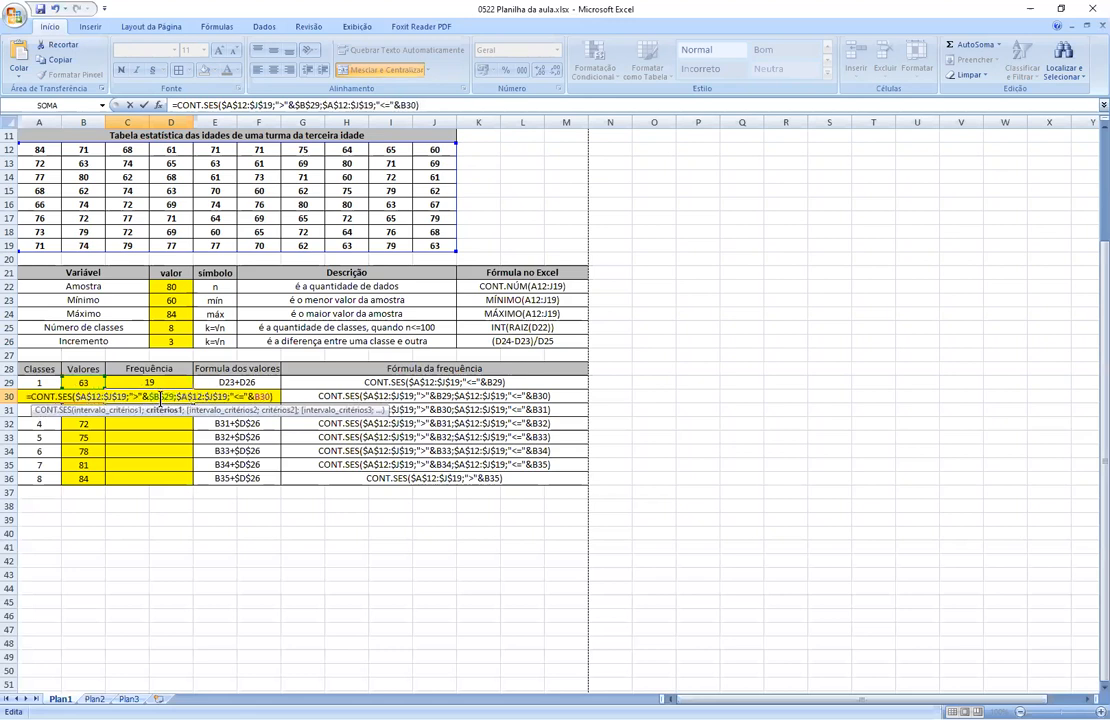
{"action": "key", "text": "F4"}
{"action": "key", "text": "F4"}
{"action": "key", "text": "F4"}
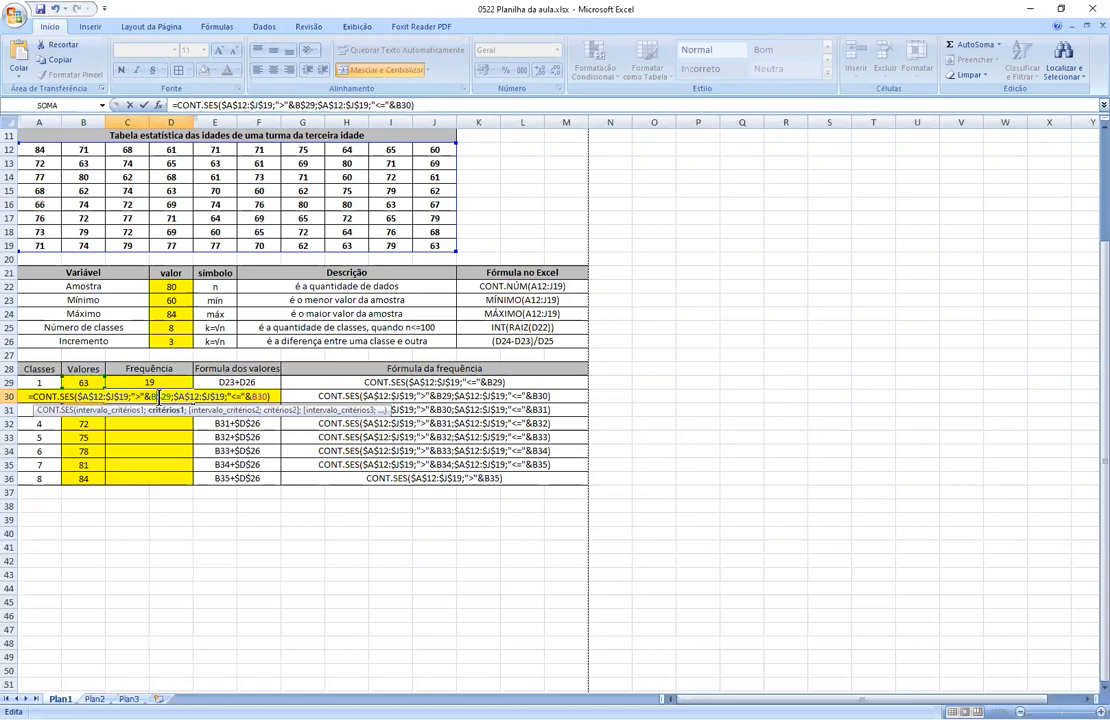
{"action": "key", "text": "Return"}
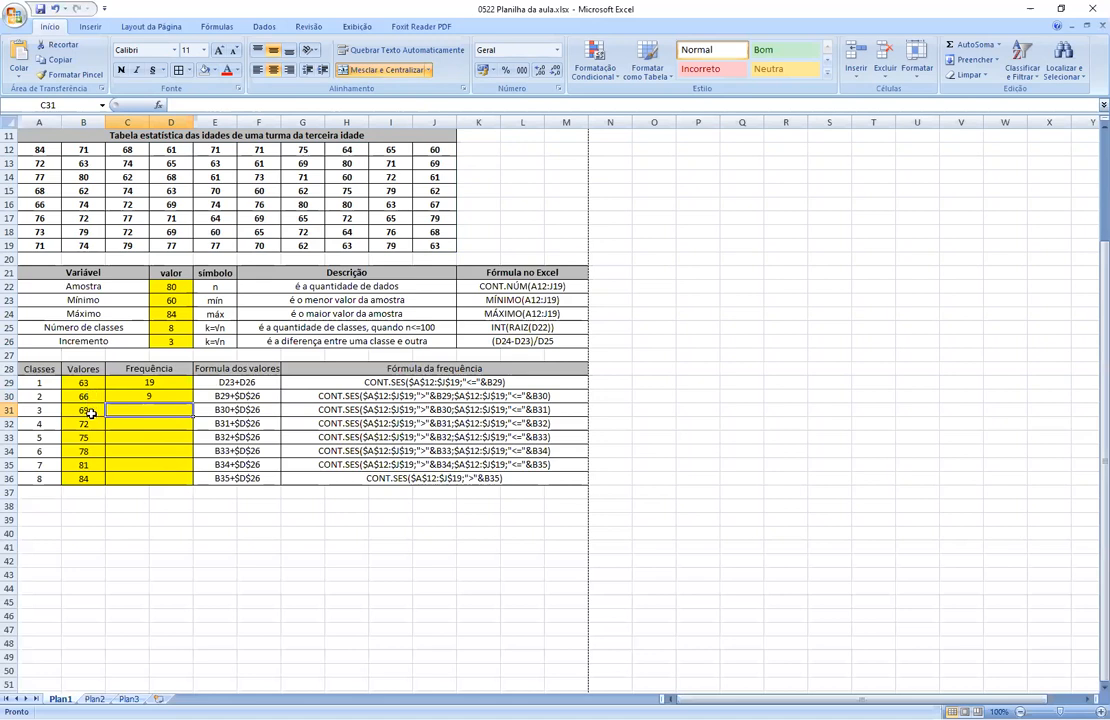
{"action": "left_click", "coordinate": [152, 396]}
{"action": "left_click_drag", "start_coordinate": [193, 402], "coordinate": [197, 470]}
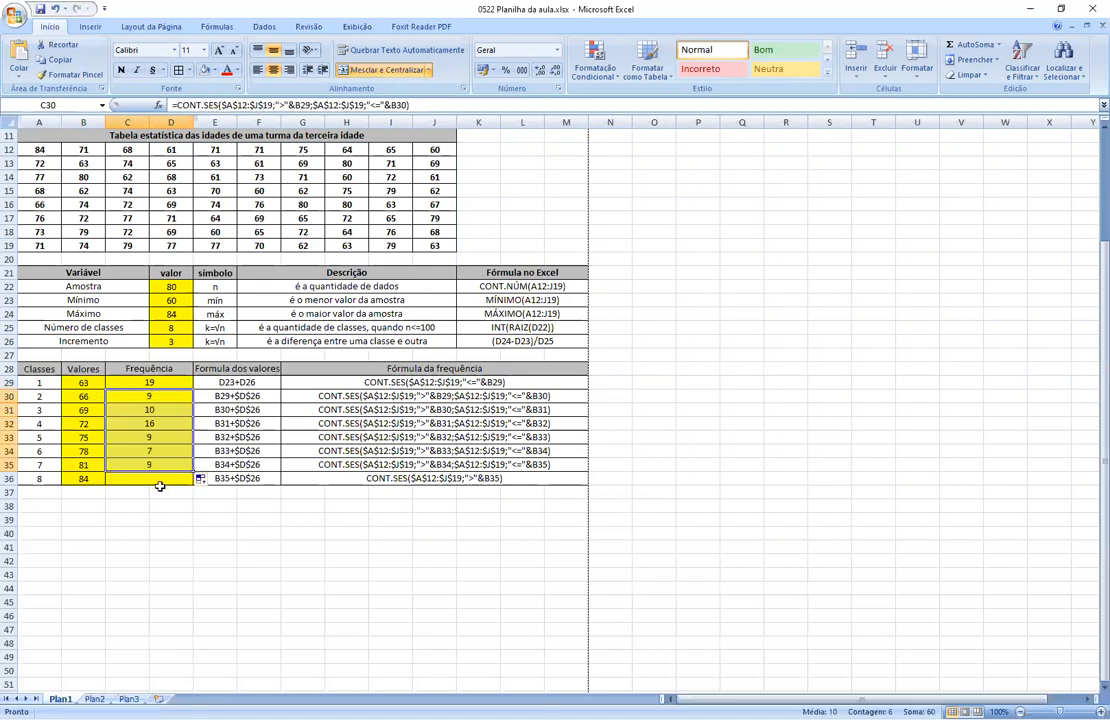
Step: Begin the class 8 frequency formula in cell C36 with =CONT.SES(A12:J19;
{"action": "left_click", "coordinate": [155, 480]}
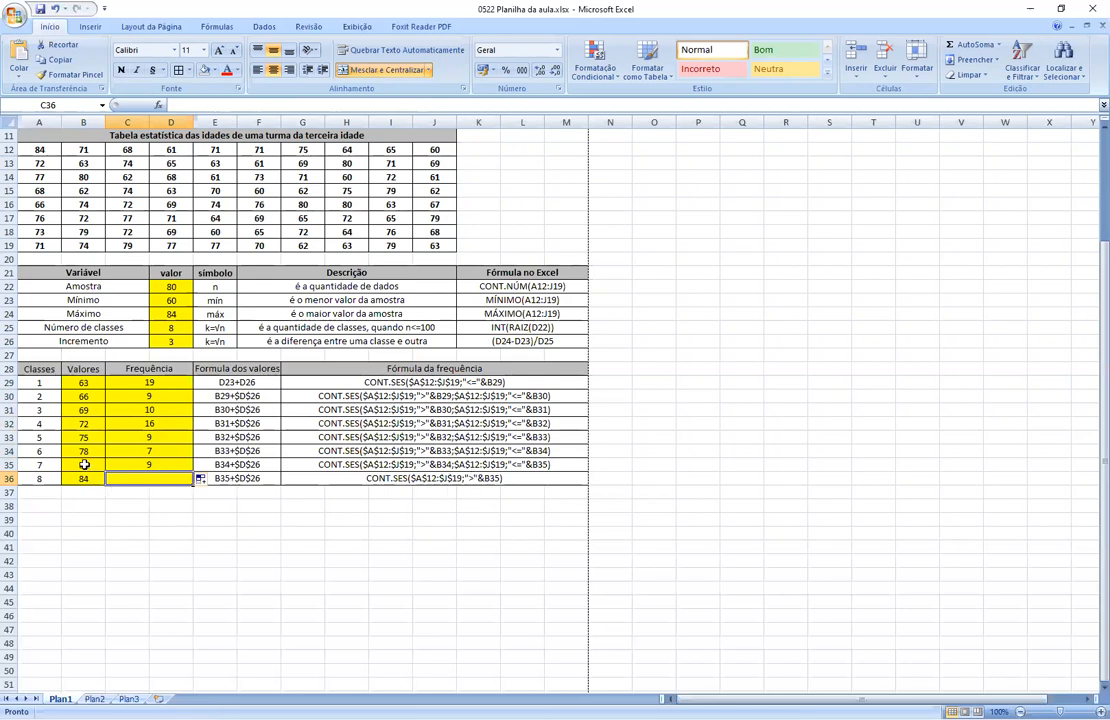
{"action": "type", "text": "="}
{"action": "key", "text": "Caps_Lock"}
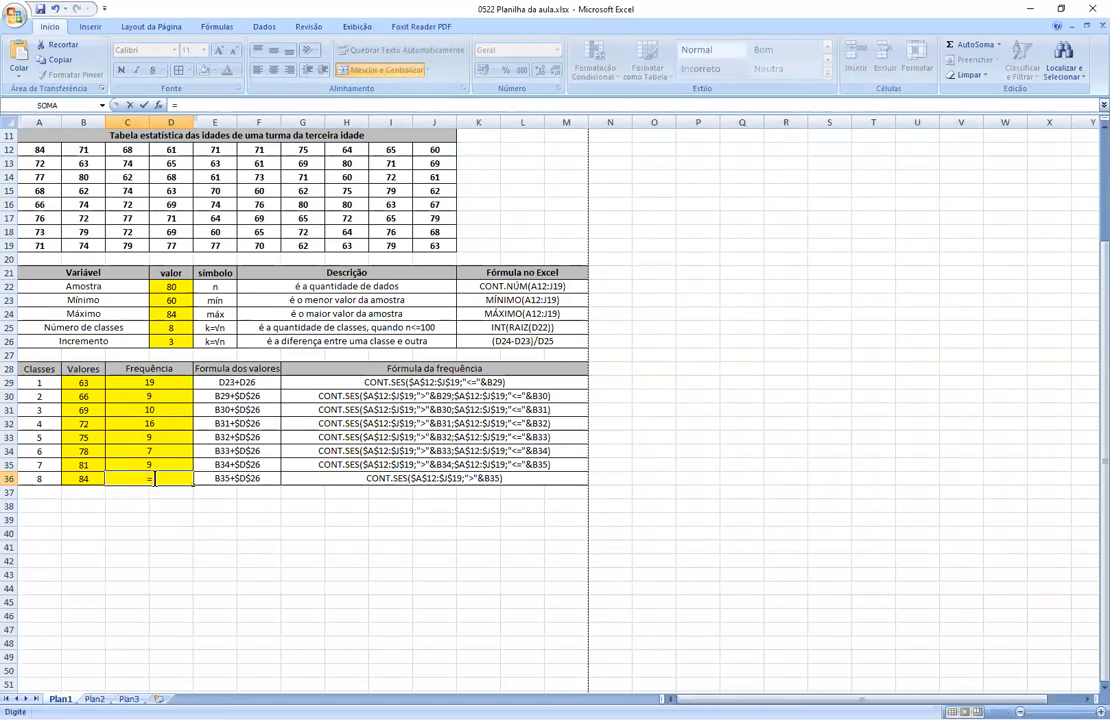
{"action": "type", "text": "CONT.SES("}
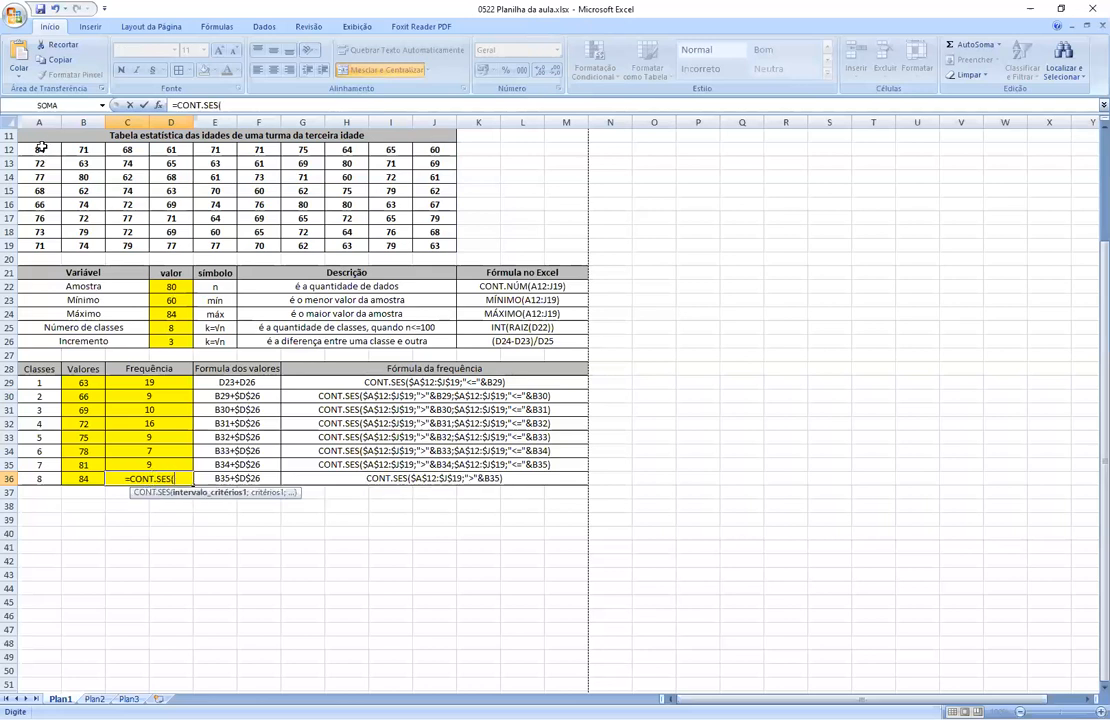
{"action": "left_click_drag", "start_coordinate": [40, 149], "coordinate": [428, 257]}
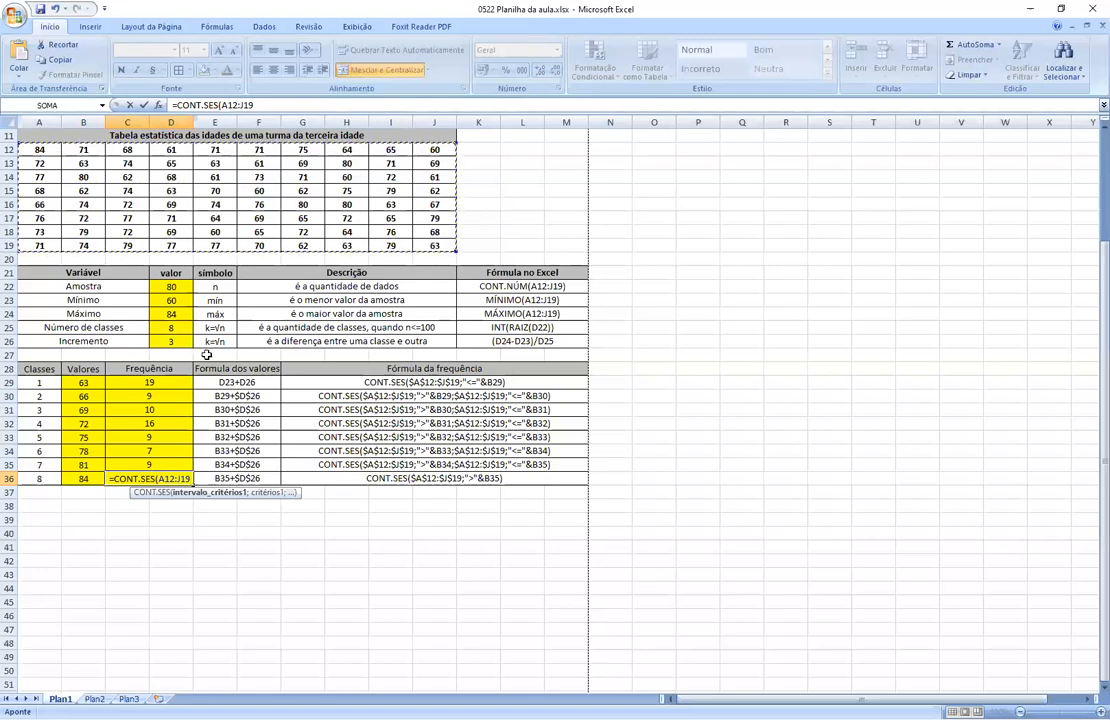
{"action": "type", "text": ";"}
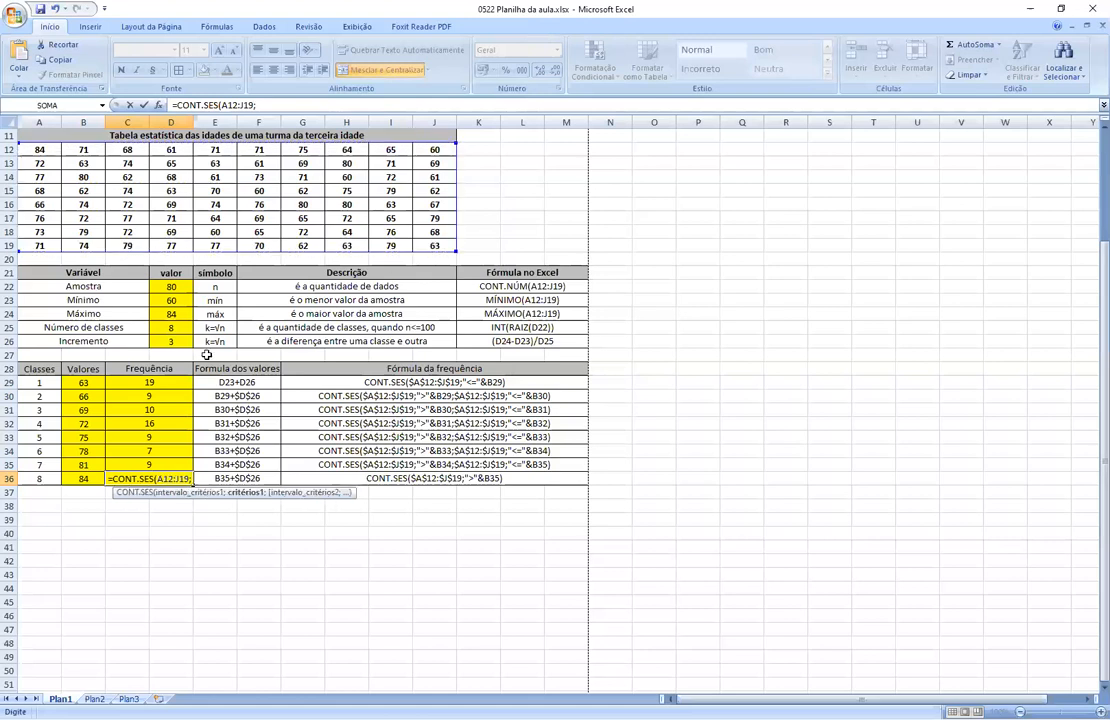
Step: Add ">";B35 and the closing parenthesis to the C36 formula and try to commit it
{"action": "type", "text": "\""}
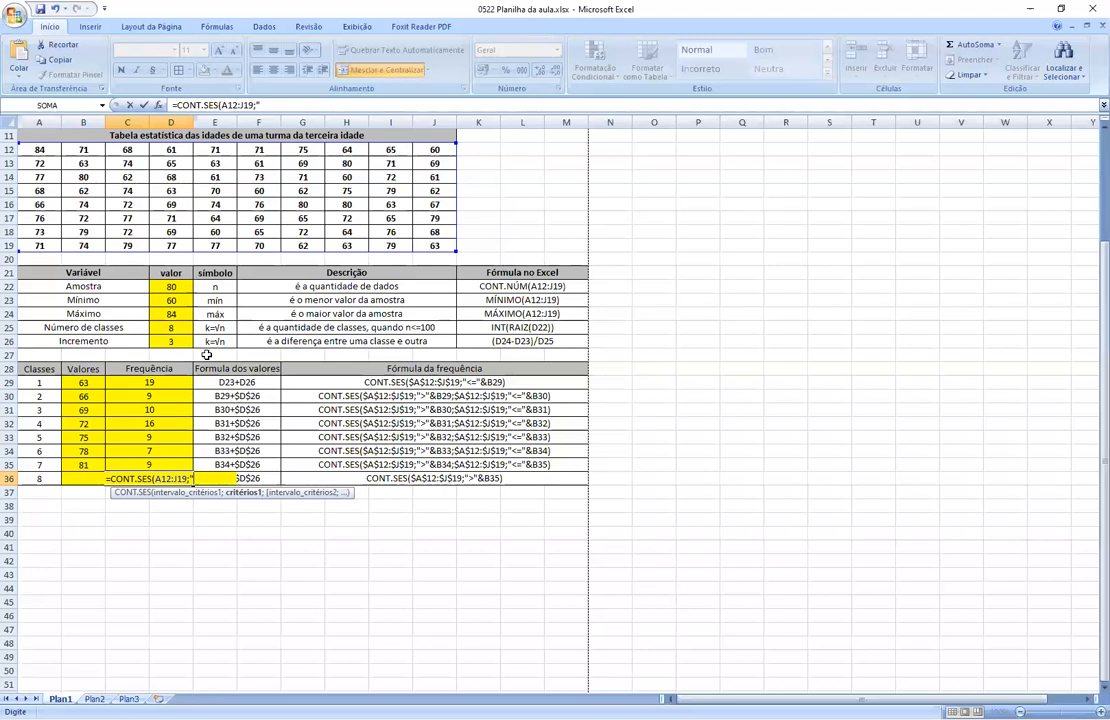
{"action": "type", "text": ">"}
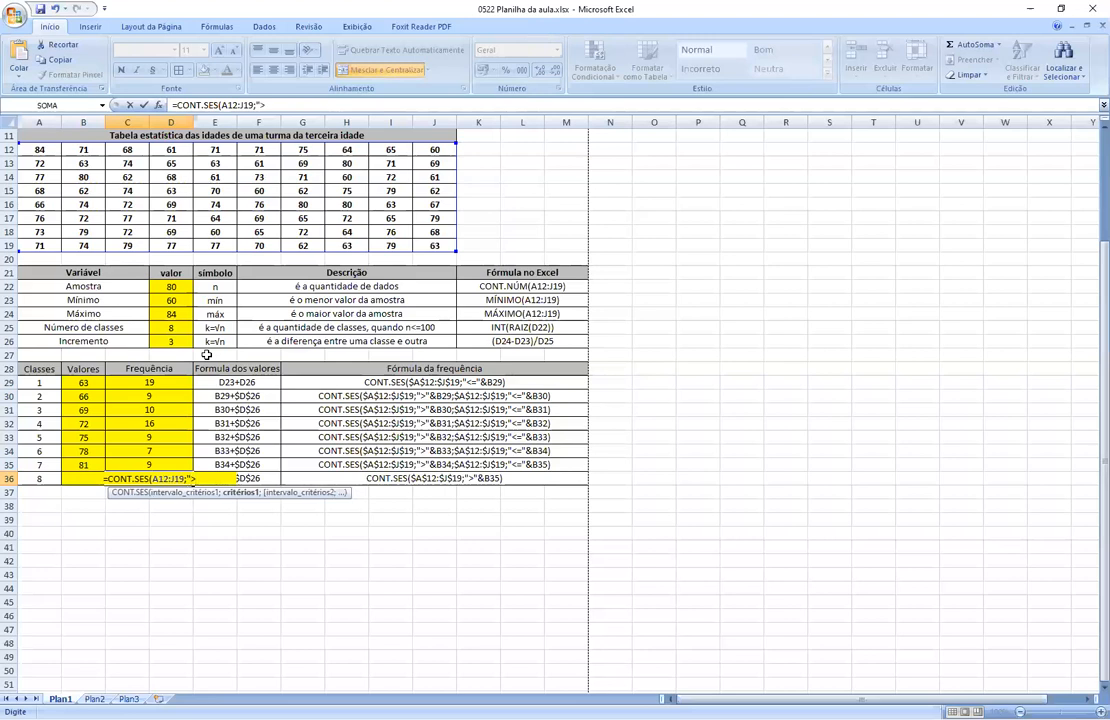
{"action": "type", "text": "\""}
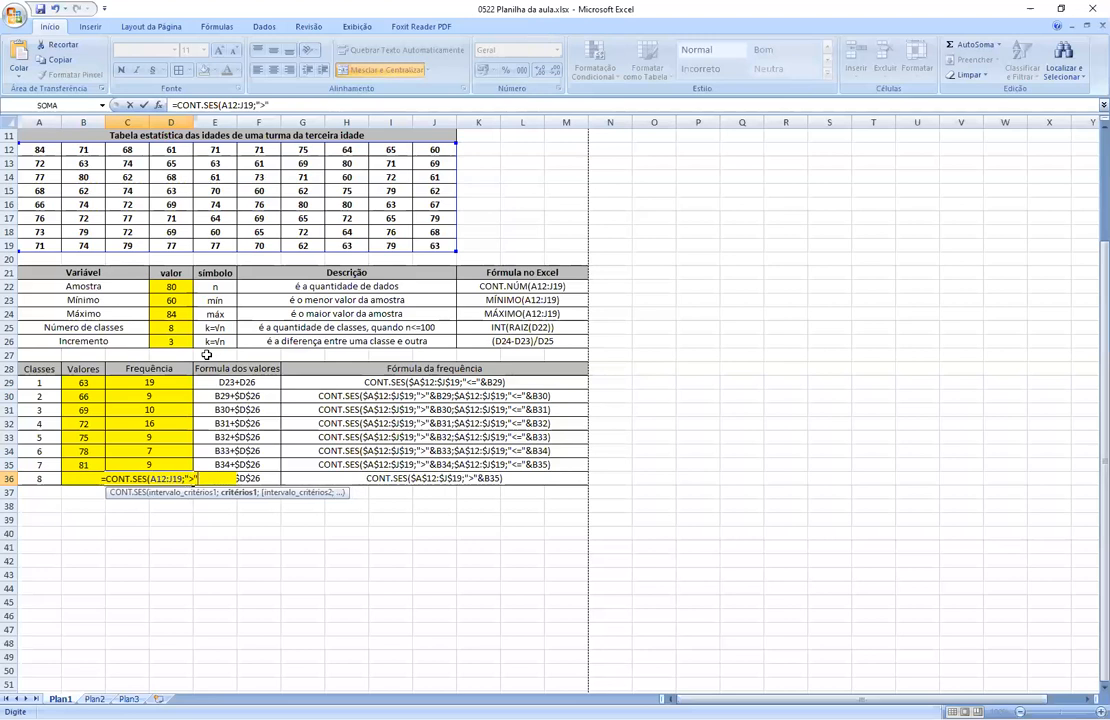
{"action": "type", "text": ";"}
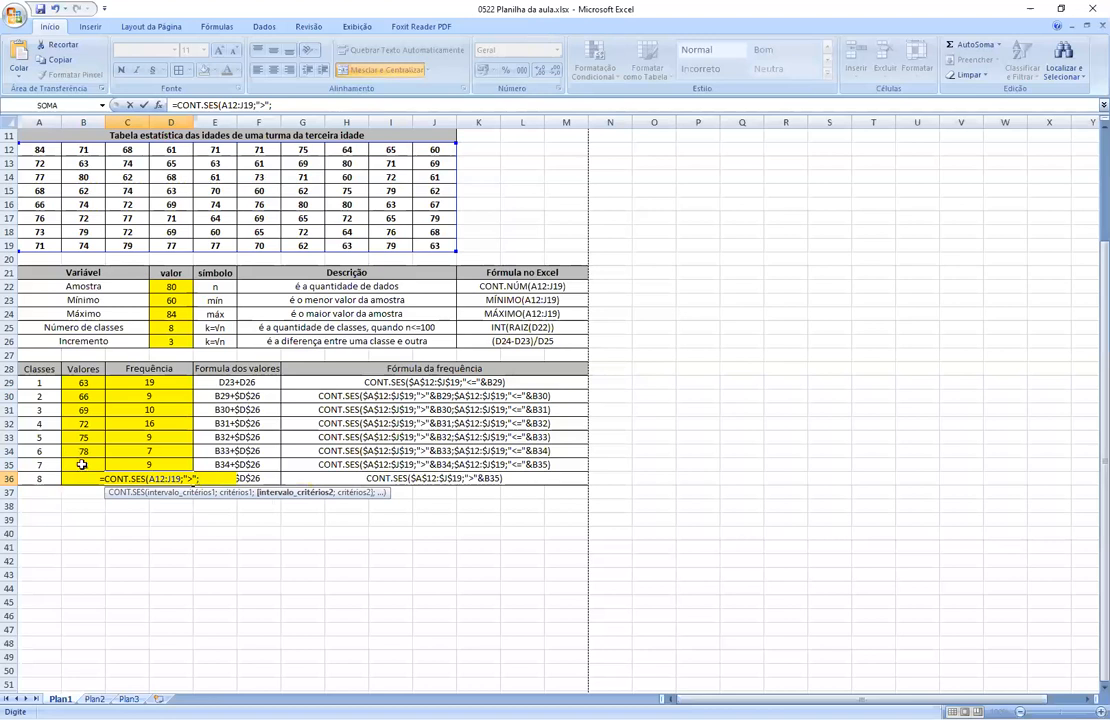
{"action": "left_click", "coordinate": [83, 464]}
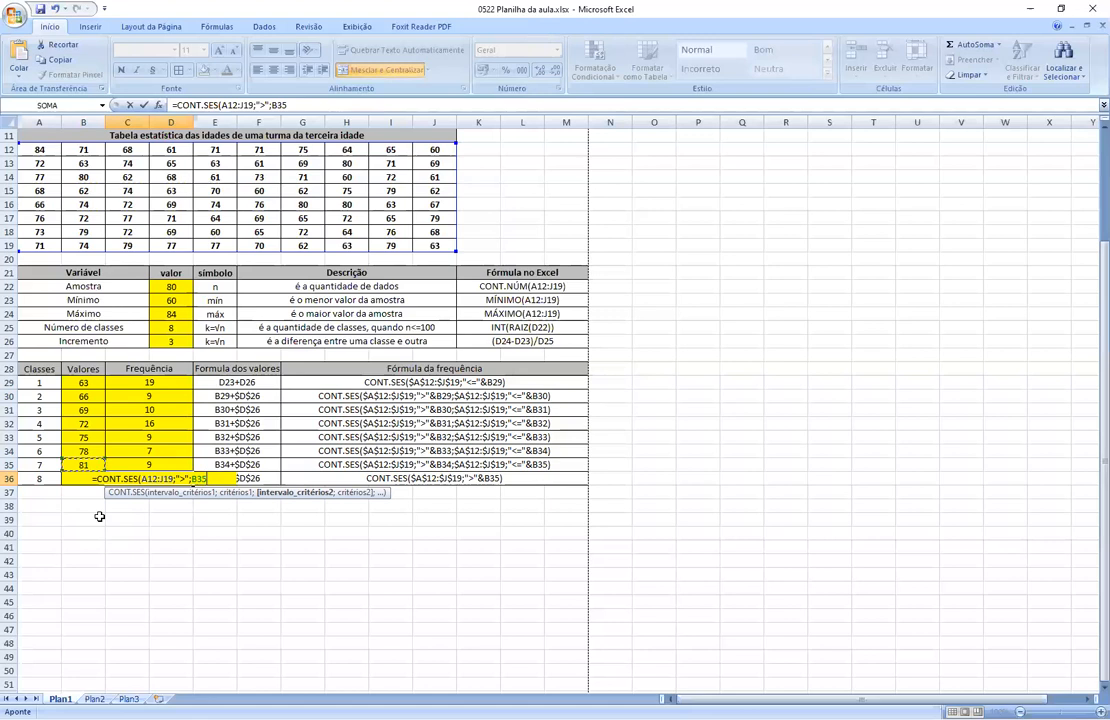
{"action": "type", "text": ")"}
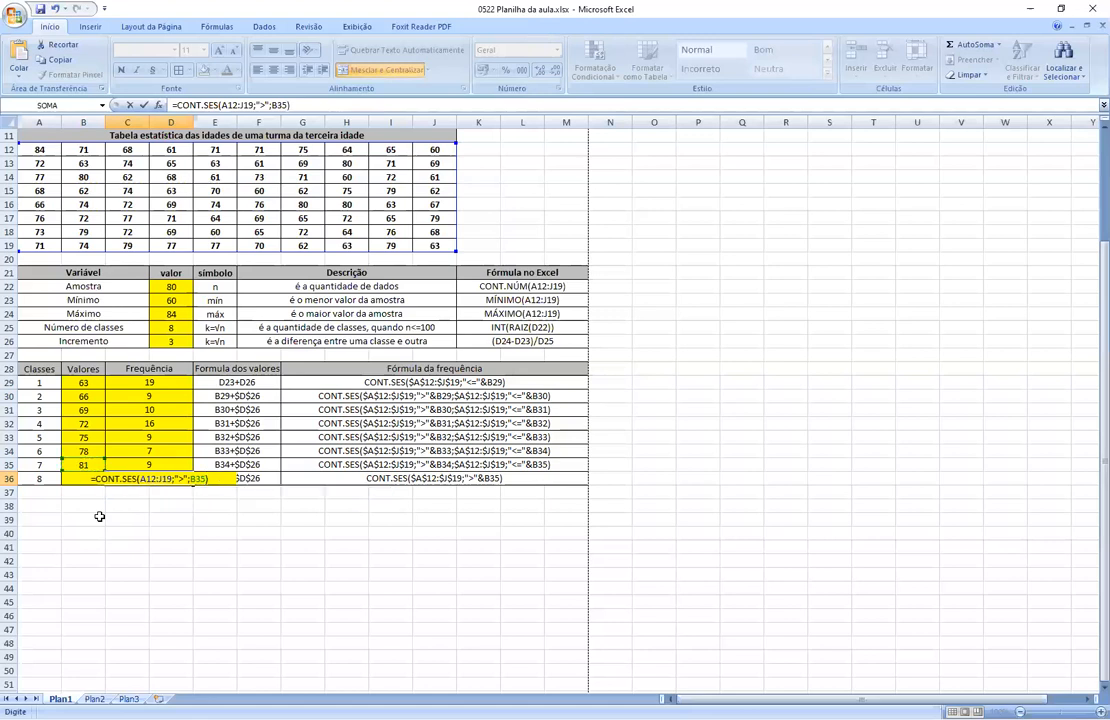
{"action": "key", "text": "Return"}
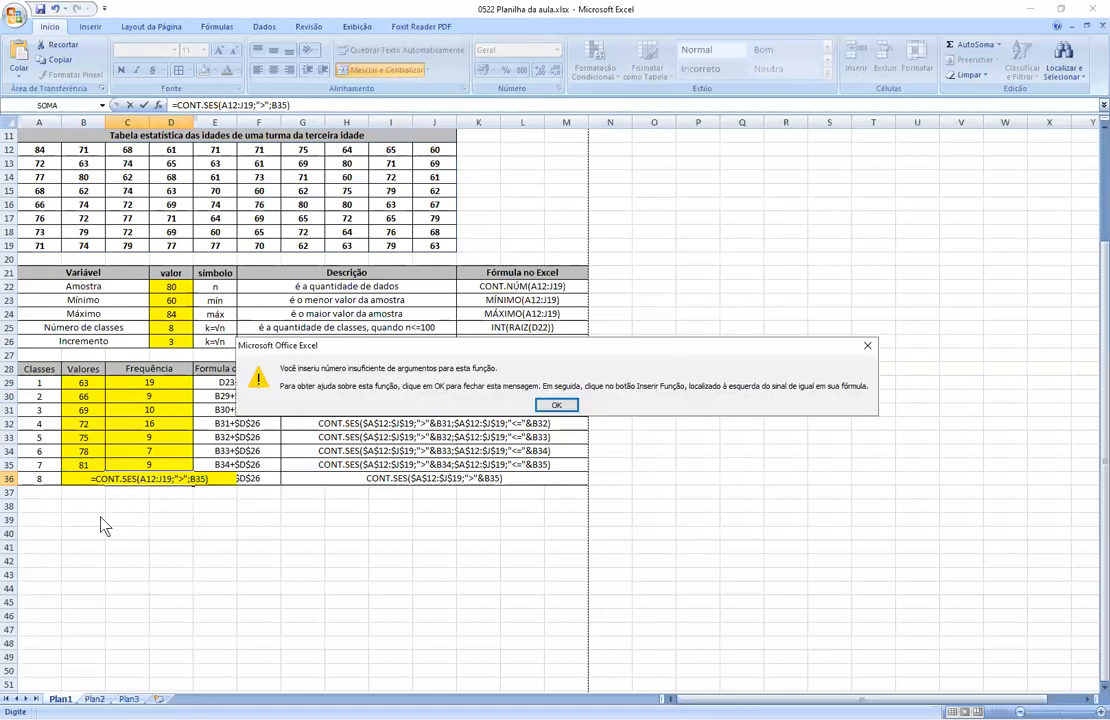
{"action": "left_click", "coordinate": [557, 406]}
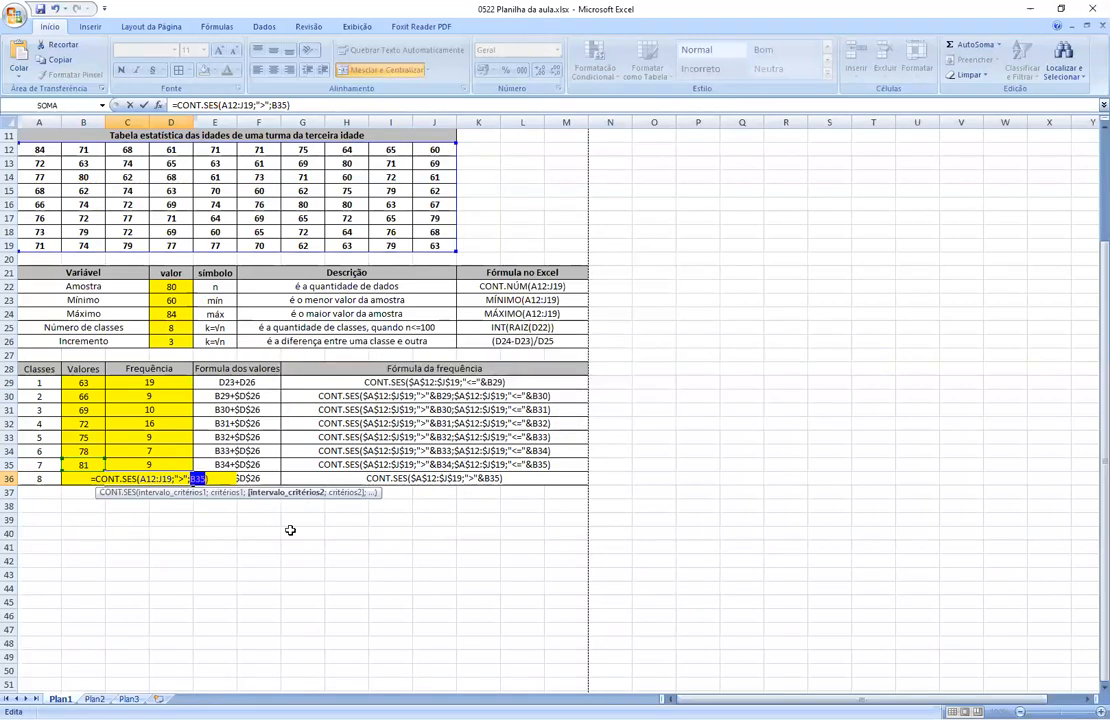
Step: Correct the C36 formula to =CONT.SES(A12:J19;">"&B35), commit it and check the sum of the frequencies in C29:C36
{"action": "left_click", "coordinate": [222, 493]}
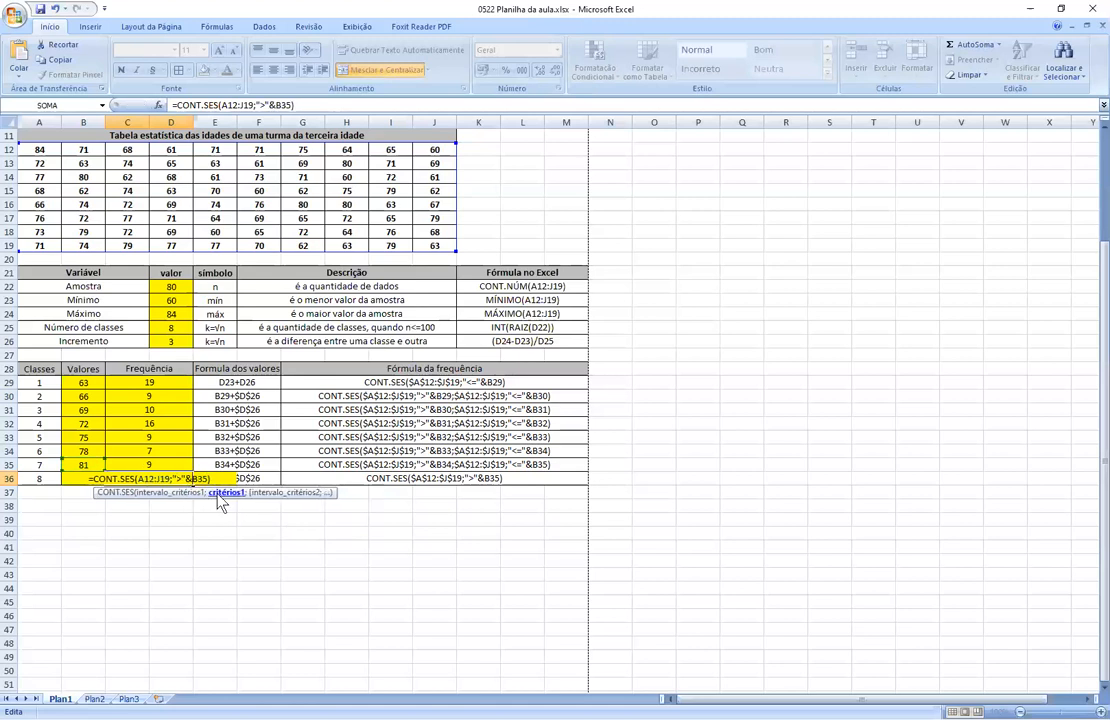
{"action": "key", "text": "Return"}
{"action": "left_click_drag", "start_coordinate": [150, 383], "coordinate": [162, 474]}
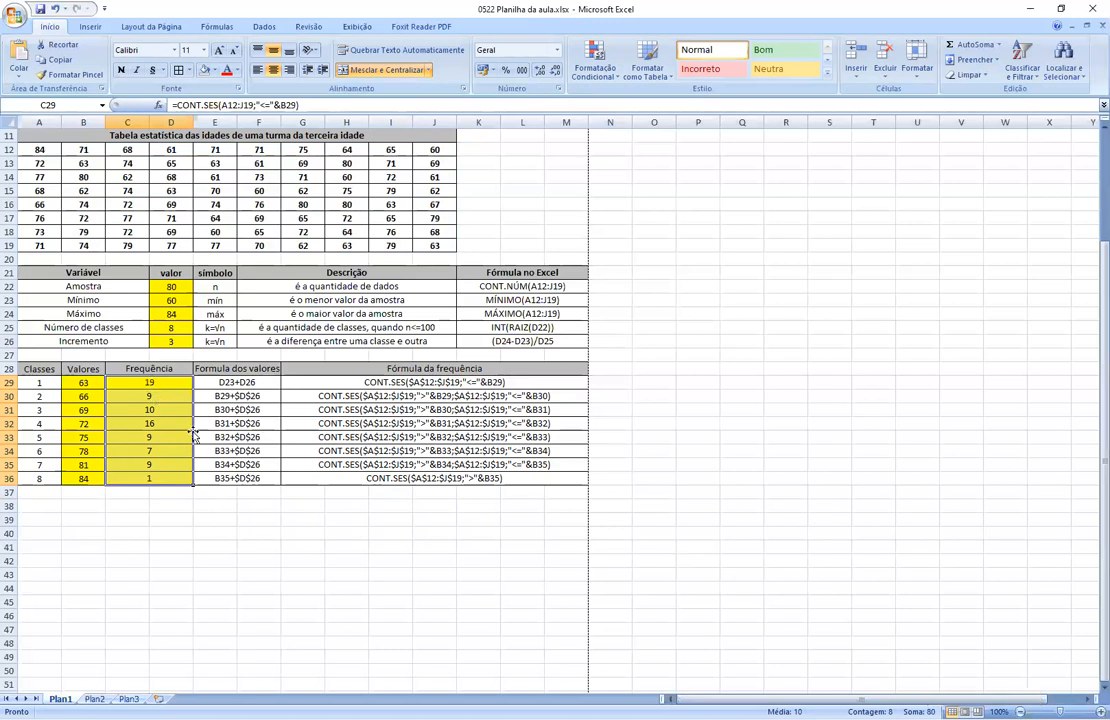
{"action": "left_click", "coordinate": [269, 515]}
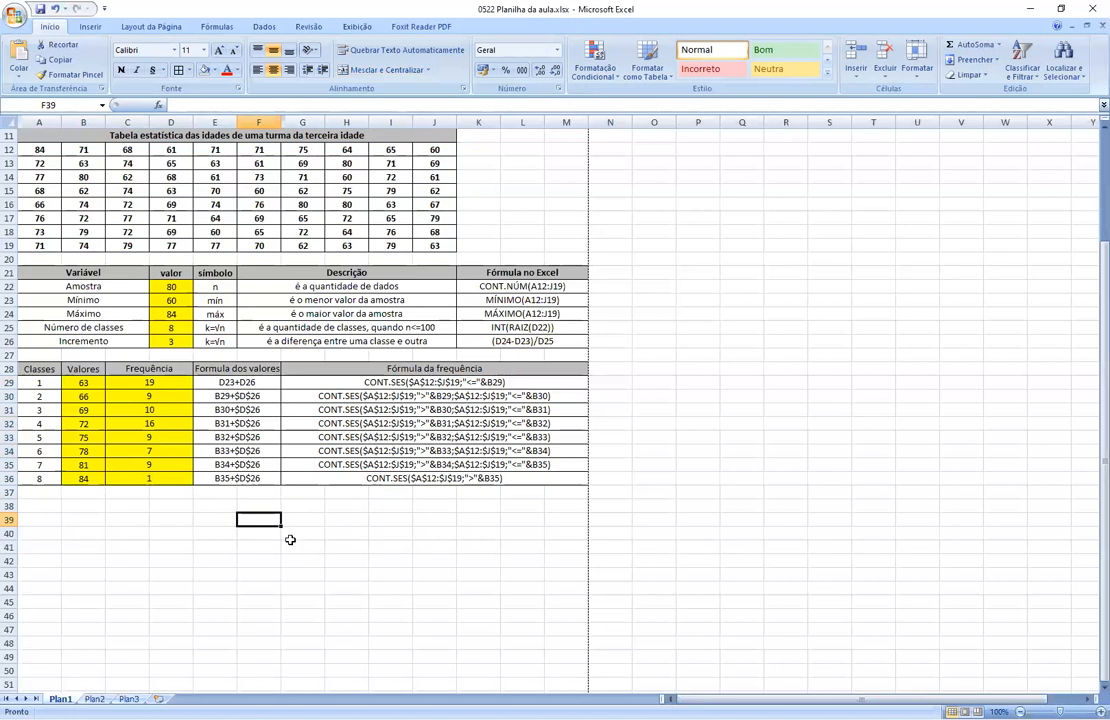
Step: Insert a 2D clustered column chart from the class frequencies in C29:C36
{"action": "left_click", "coordinate": [148, 382]}
{"action": "left_click_drag", "start_coordinate": [148, 382], "coordinate": [149, 480]}
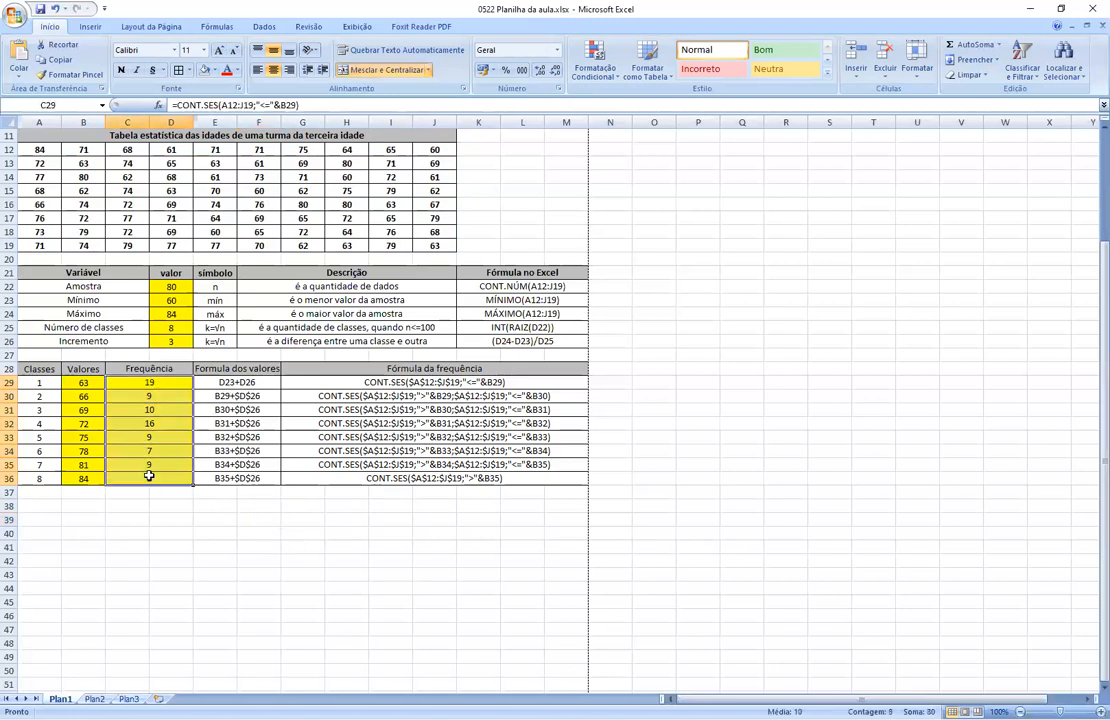
{"action": "left_click", "coordinate": [89, 28]}
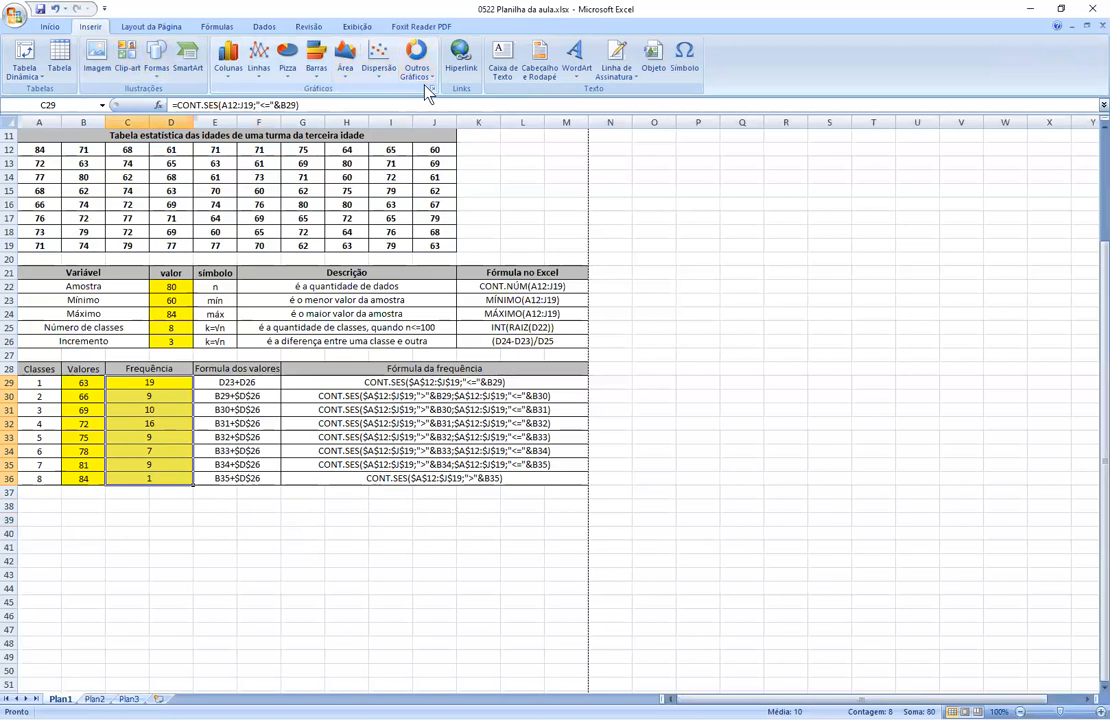
{"action": "left_click", "coordinate": [229, 68]}
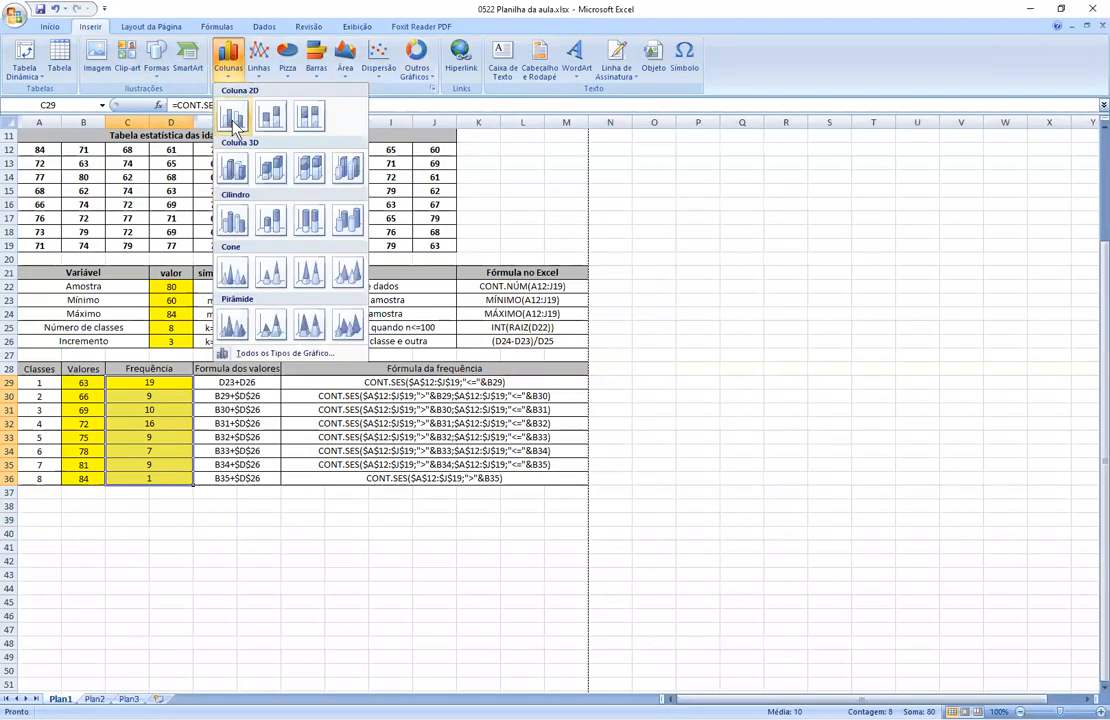
{"action": "left_click", "coordinate": [233, 120]}
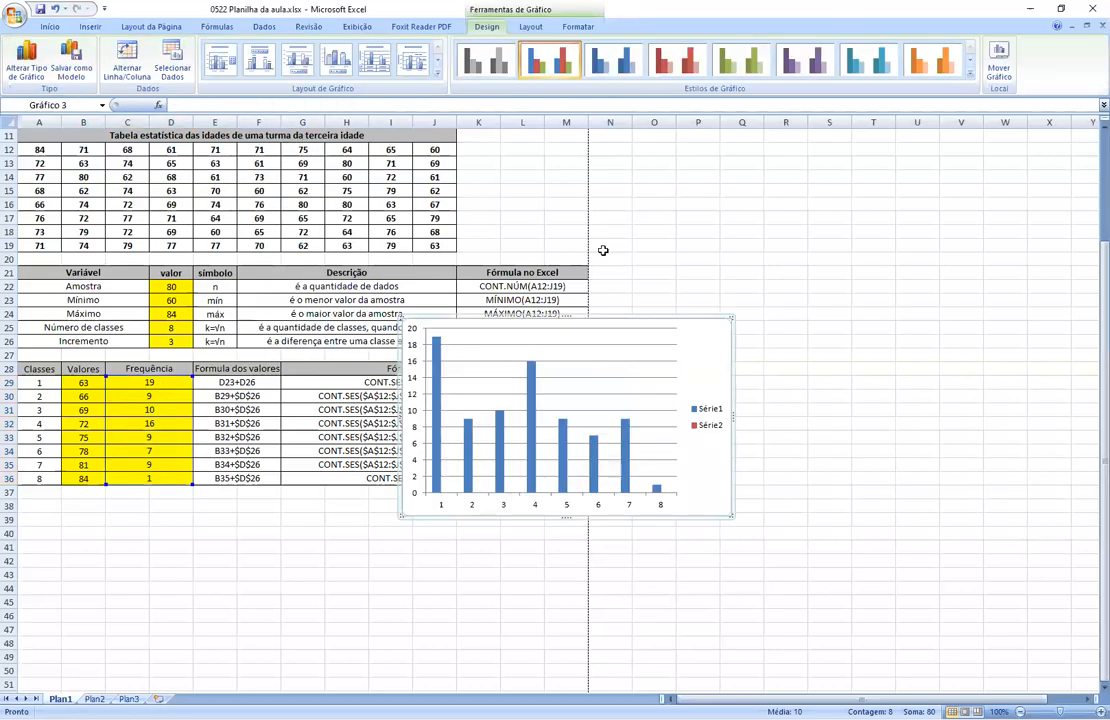
Step: Move the chart directly below the frequency table and delete the Série2 entry from its legend
{"action": "left_click_drag", "start_coordinate": [712, 317], "coordinate": [450, 488]}
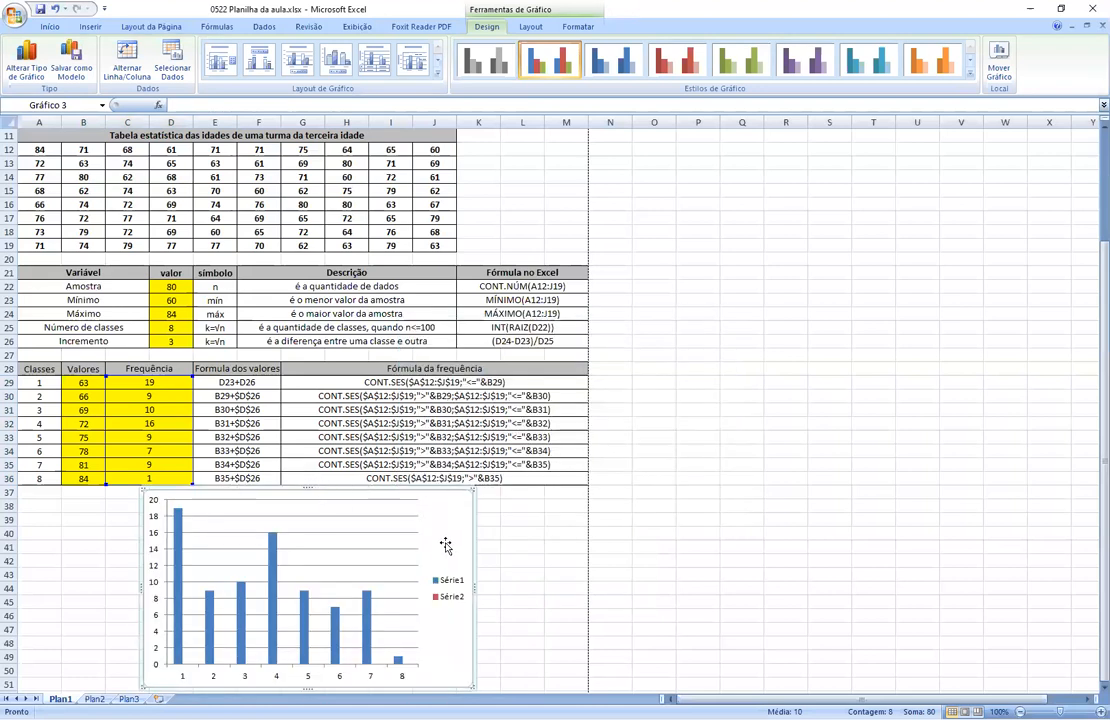
{"action": "left_click", "coordinate": [451, 597]}
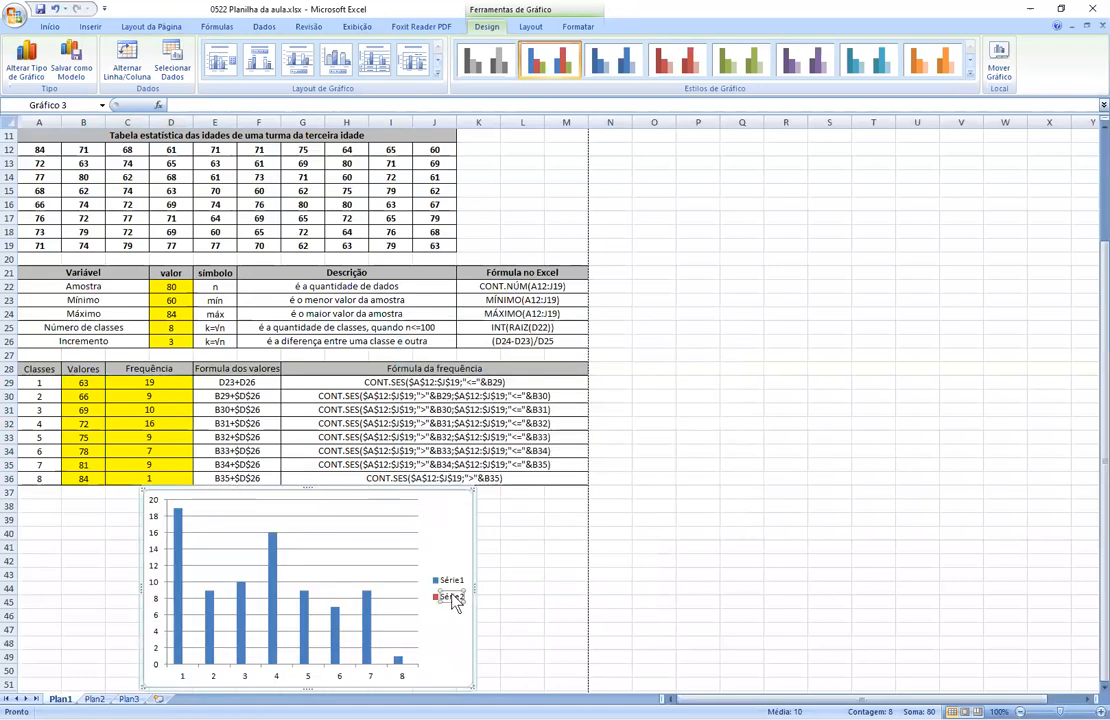
{"action": "key", "text": "Delete"}
{"action": "mouse_move", "coordinate": [278, 541]}
{"action": "left_click", "coordinate": [58, 423]}
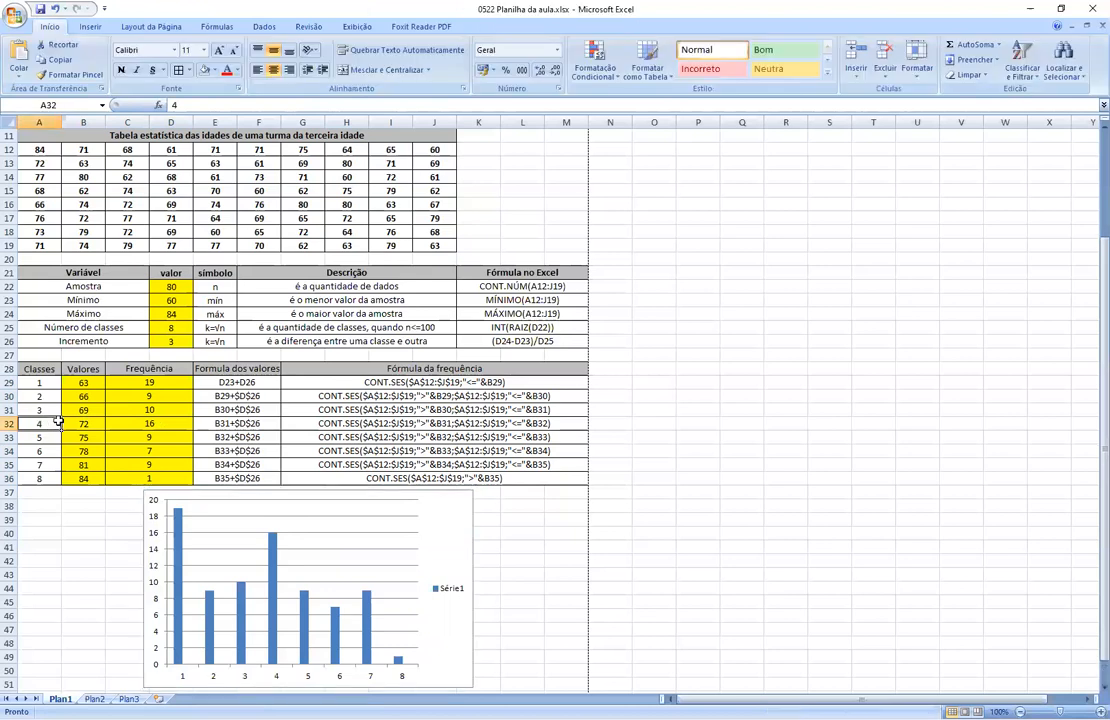
{"action": "left_click", "coordinate": [153, 423]}
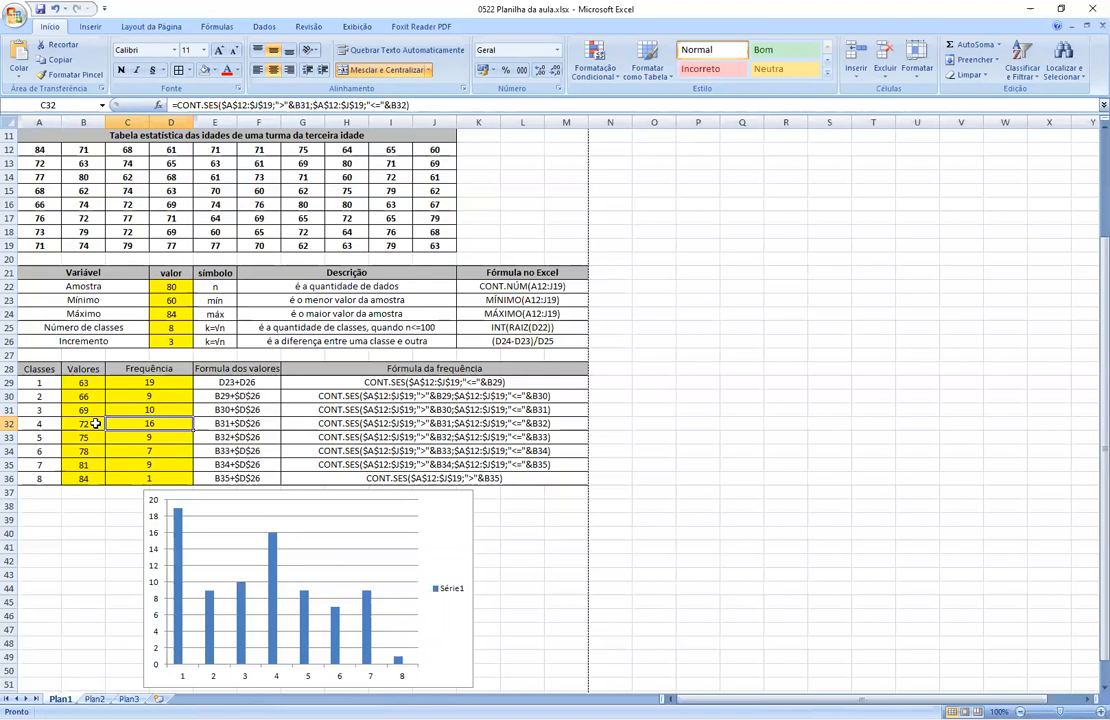
{"action": "left_click_drag", "start_coordinate": [40, 150], "coordinate": [437, 238]}
{"action": "left_click", "coordinate": [302, 218]}
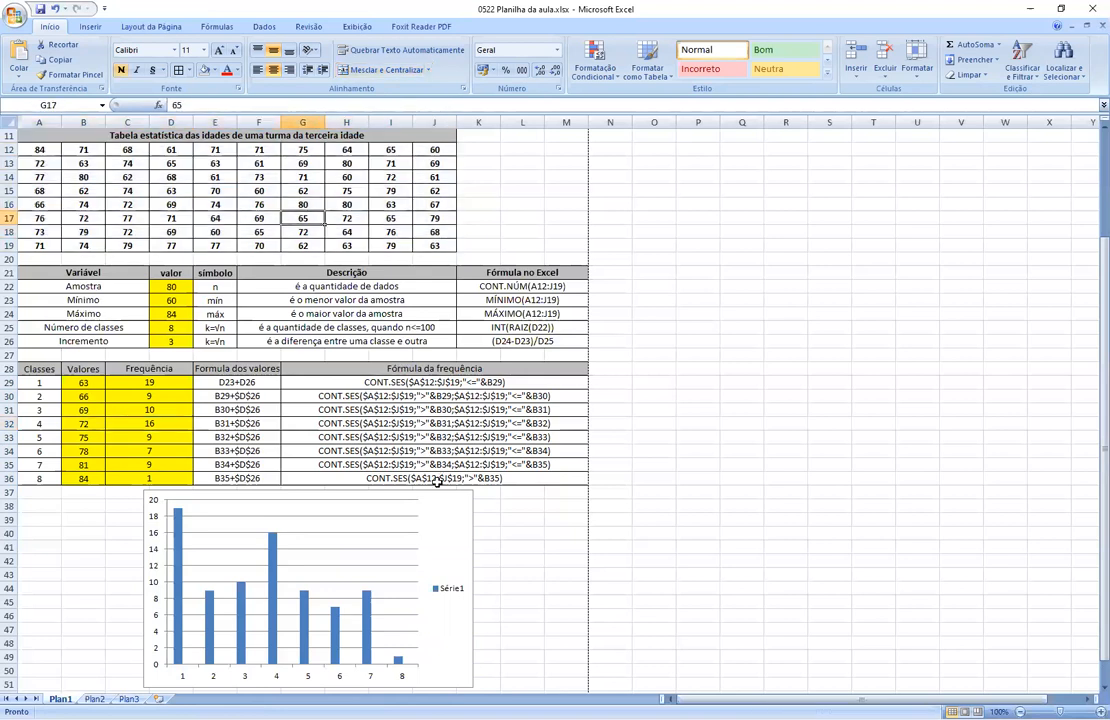